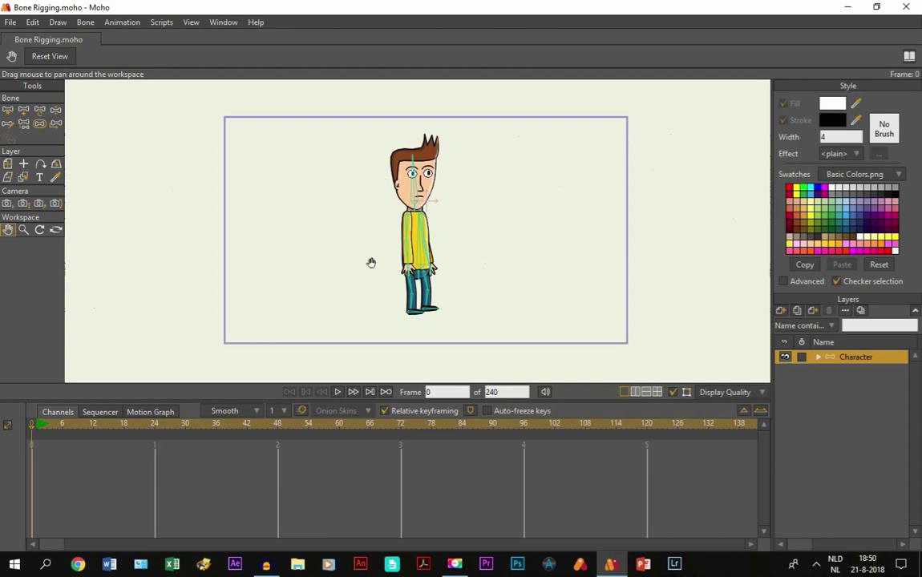
Step: Zoom in and pan so the character's head and torso fill the view
scroll(372, 263, up, 1)
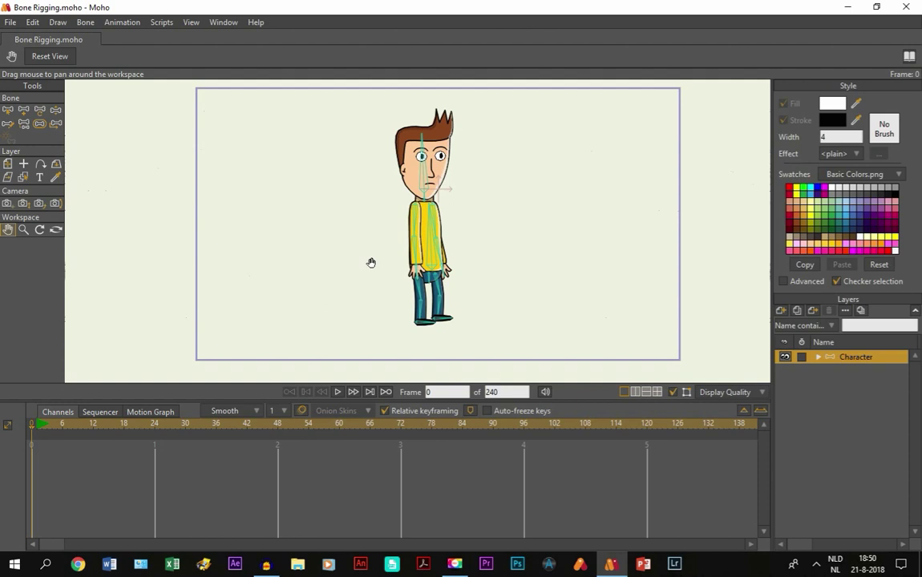
scroll(372, 263, up, 3)
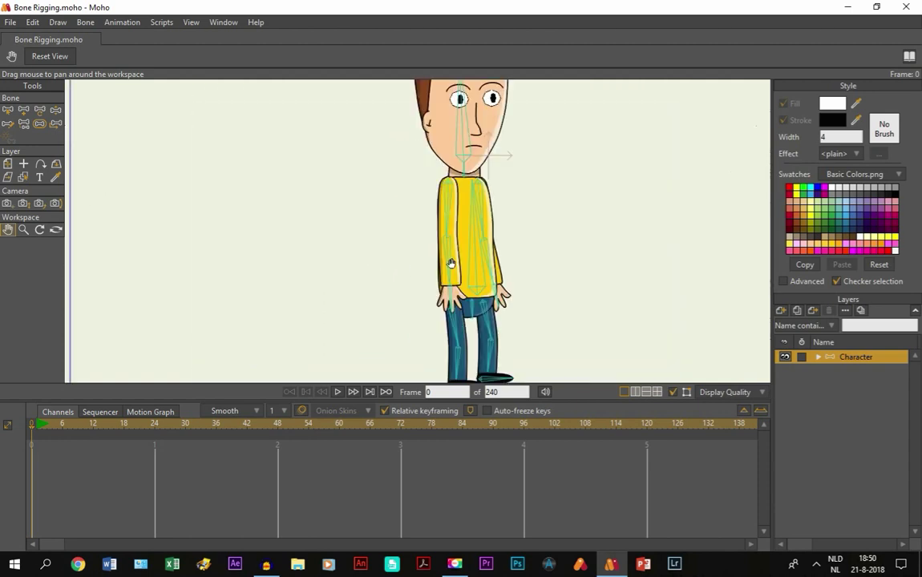
drag(451, 263, 425, 294)
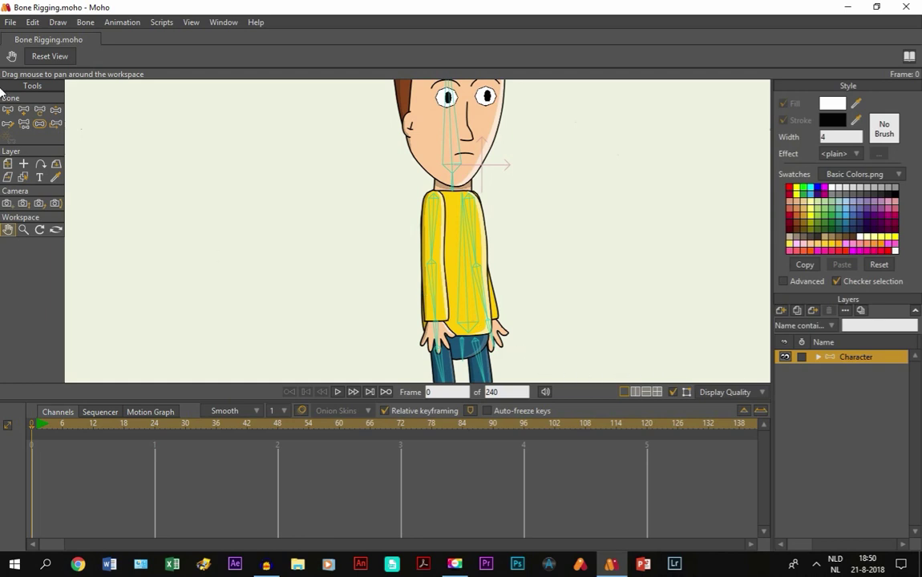
click(54, 112)
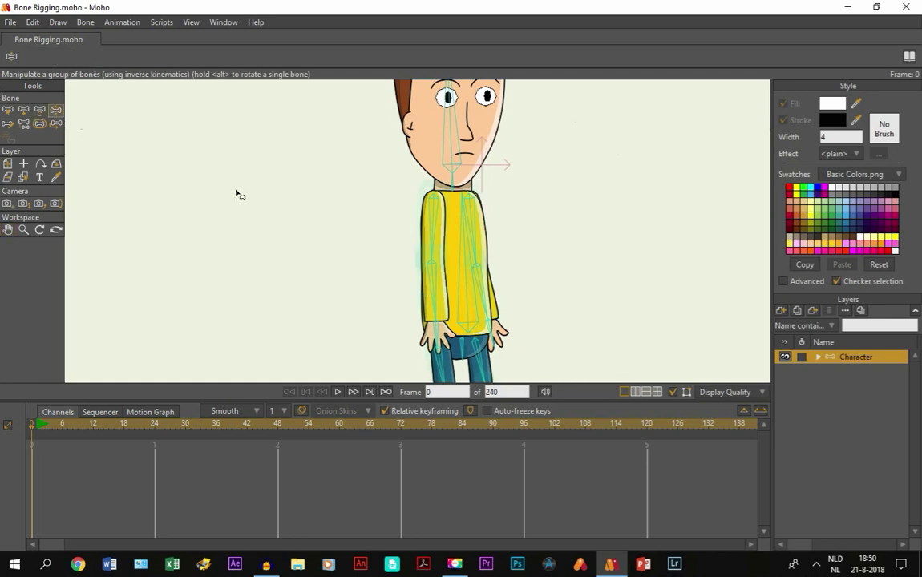
scroll(452, 273, up, 1)
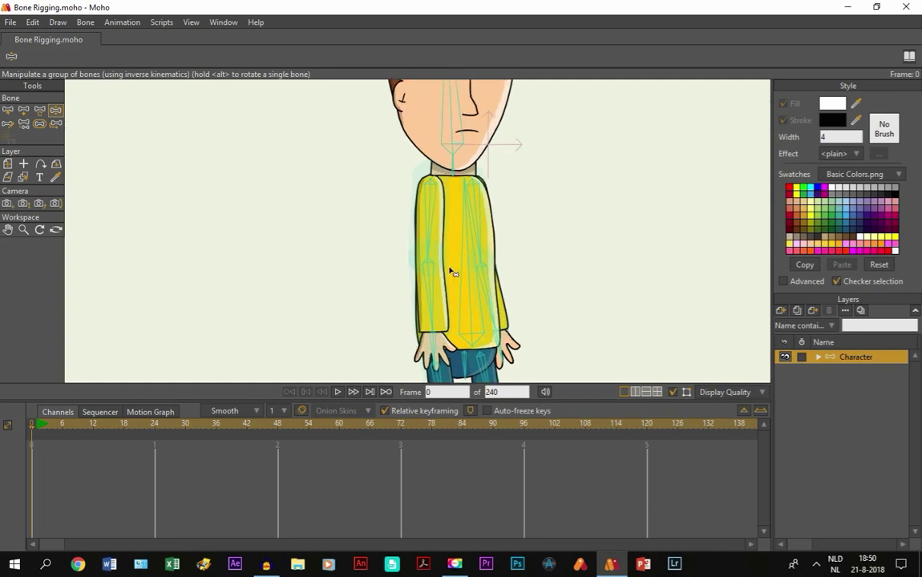
click(433, 314)
drag(433, 314, 502, 232)
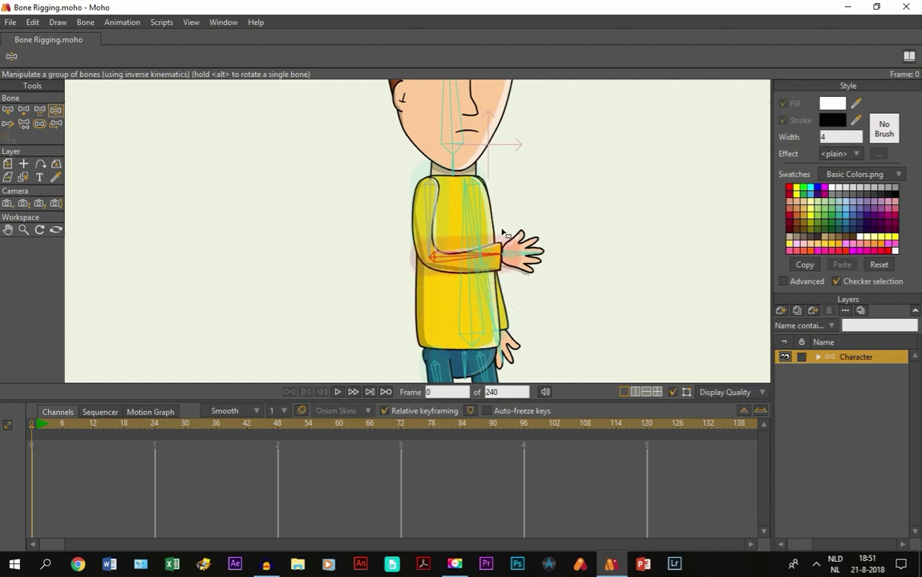
scroll(437, 266, up, 3)
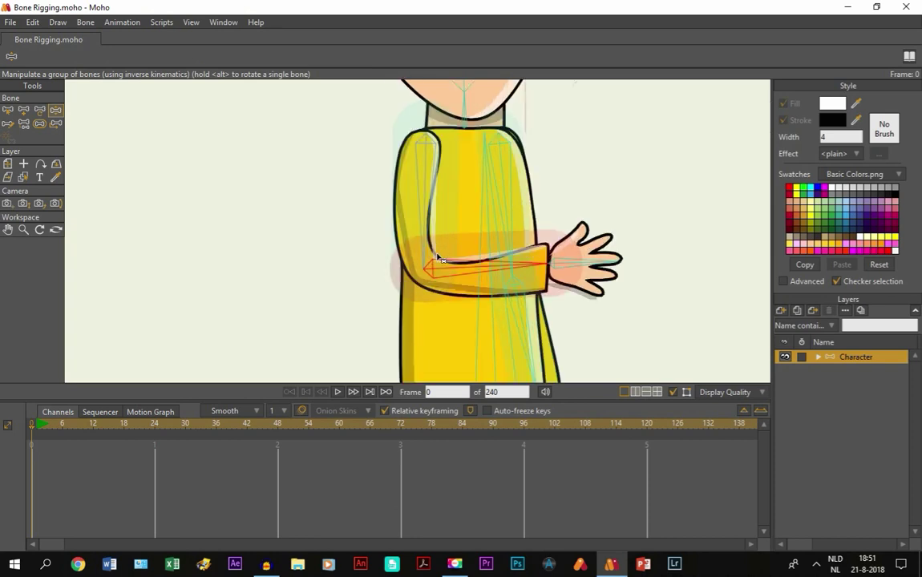
drag(421, 270, 392, 255)
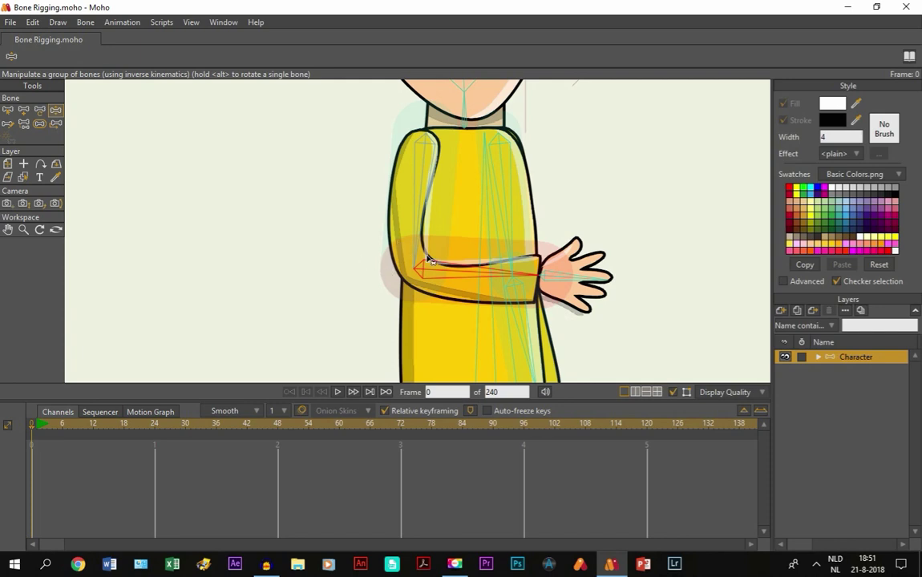
drag(451, 274, 413, 258)
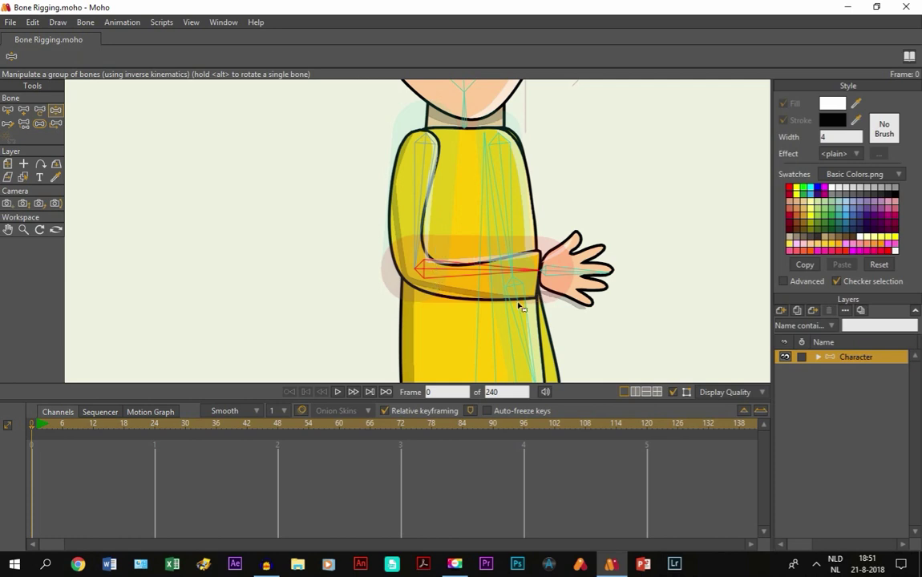
key(ctrl+z)
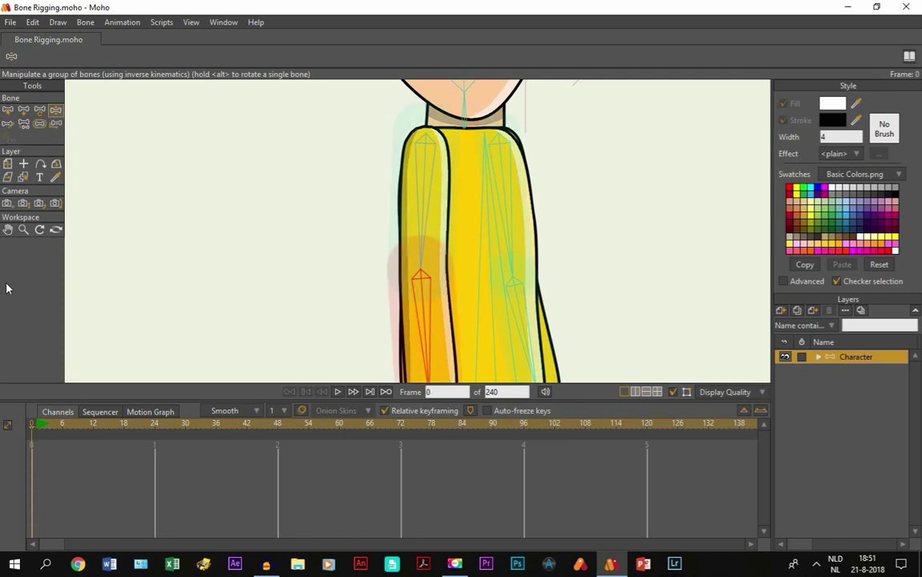
Step: Expand the Character group, check the arm shading and Head layers, then reselect Character
click(7, 229)
drag(364, 259, 358, 249)
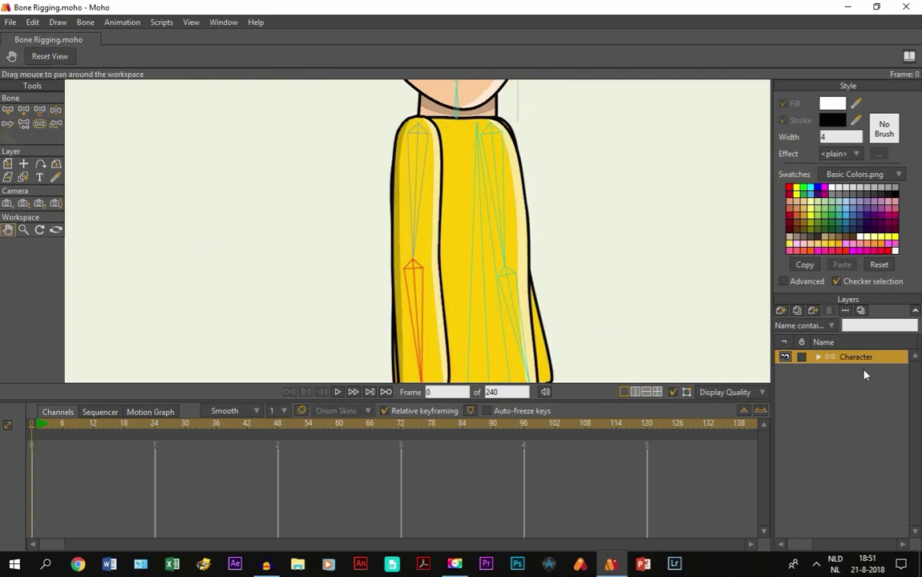
click(818, 357)
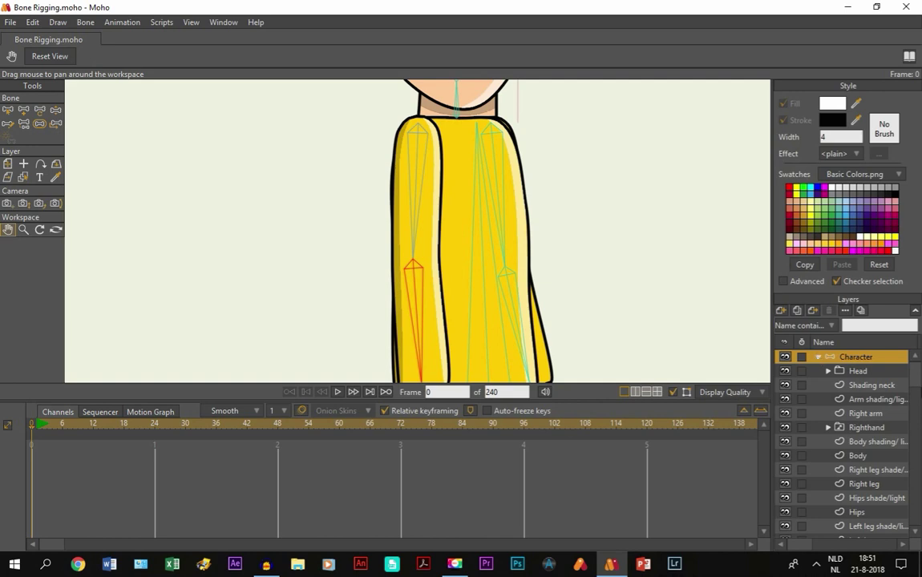
click(866, 400)
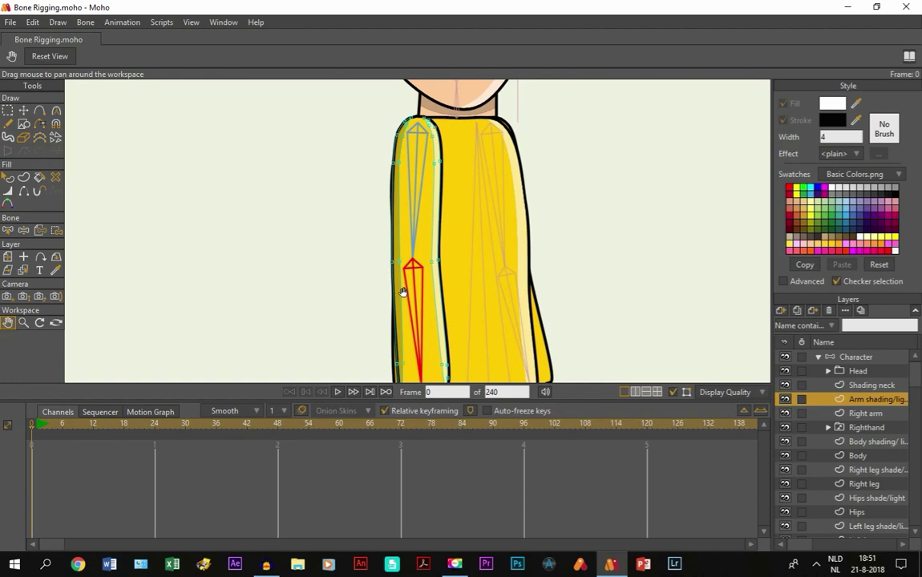
click(851, 369)
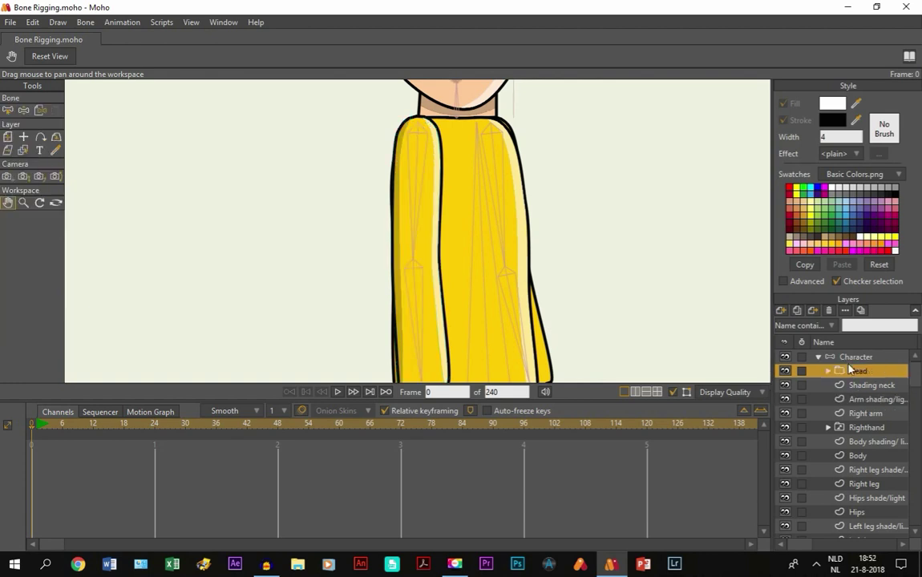
click(834, 357)
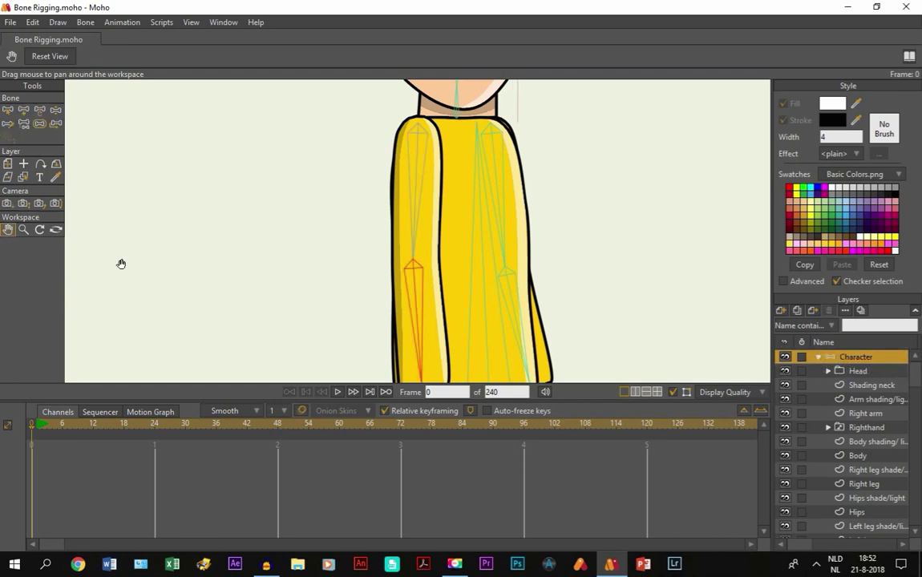
drag(508, 323, 476, 278)
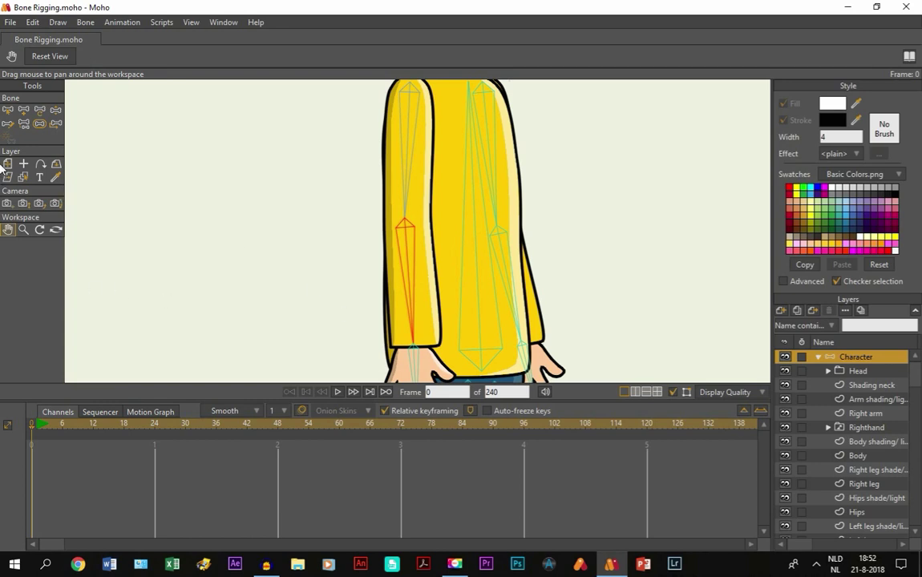
Step: With the Select Bone tool, change bone B6's name to 'Right arm low'
click(8, 110)
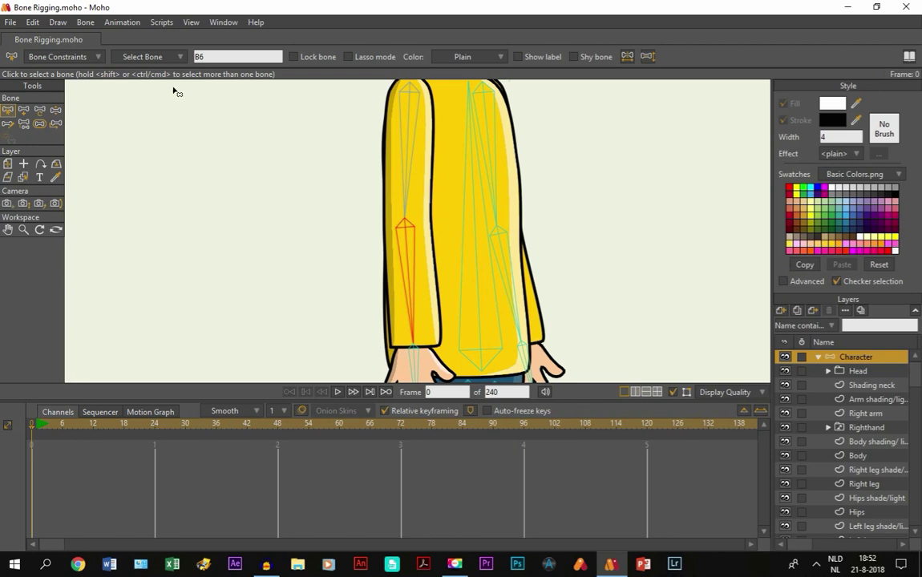
double_click(202, 57)
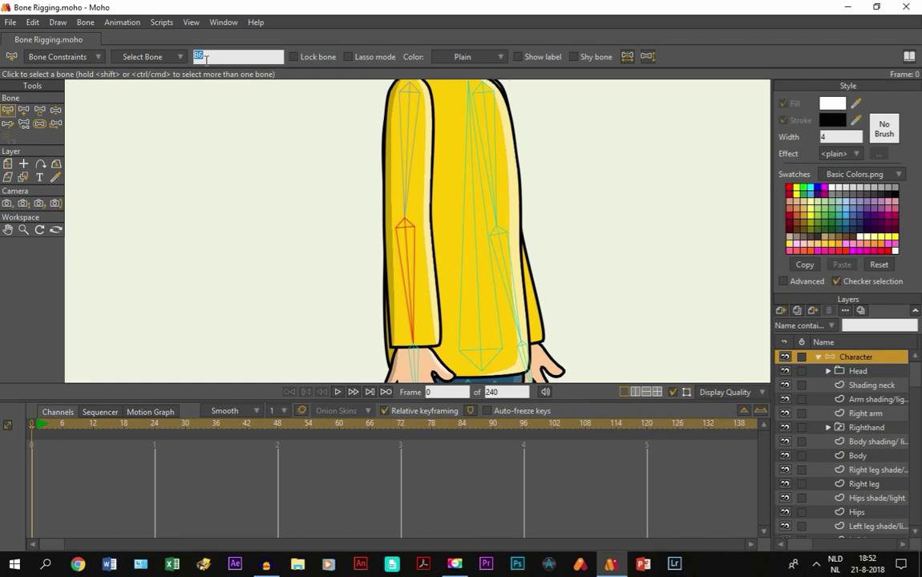
text(R)
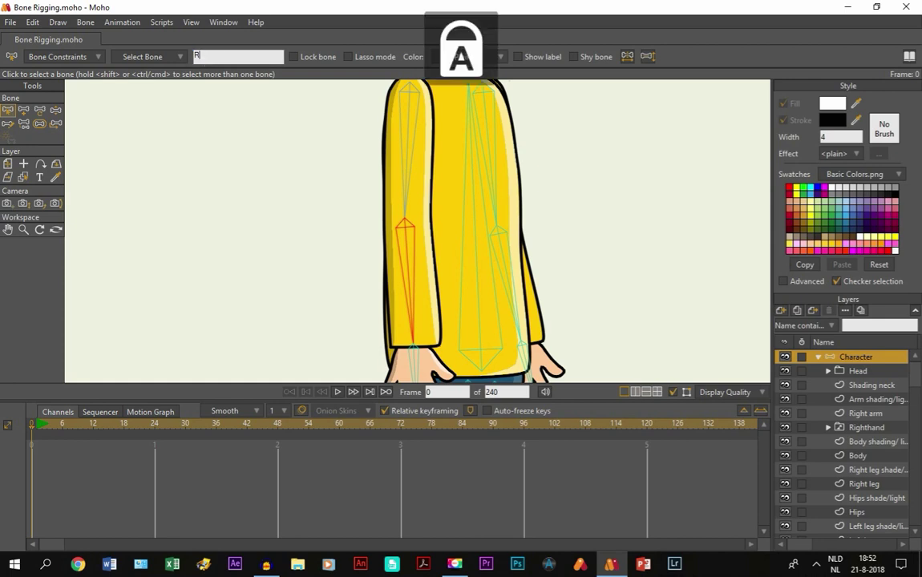
text(ight arm )
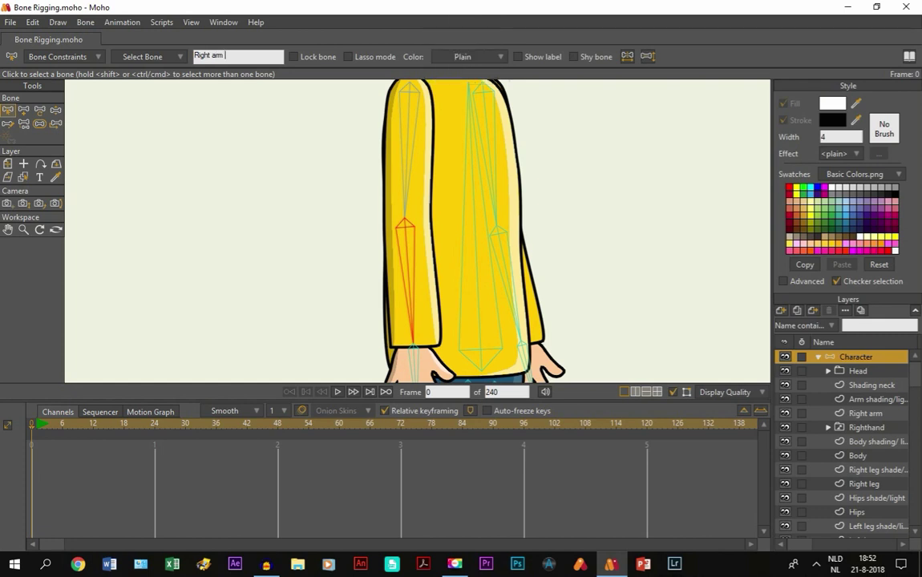
text(low)
key(Return)
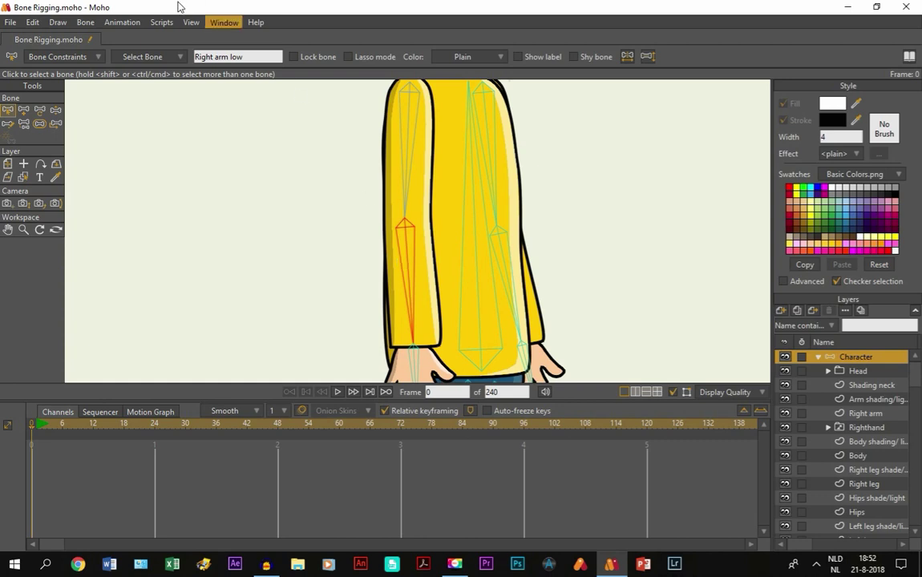
Step: Show the Actions window and add a new action called 'Right arm low'
click(224, 22)
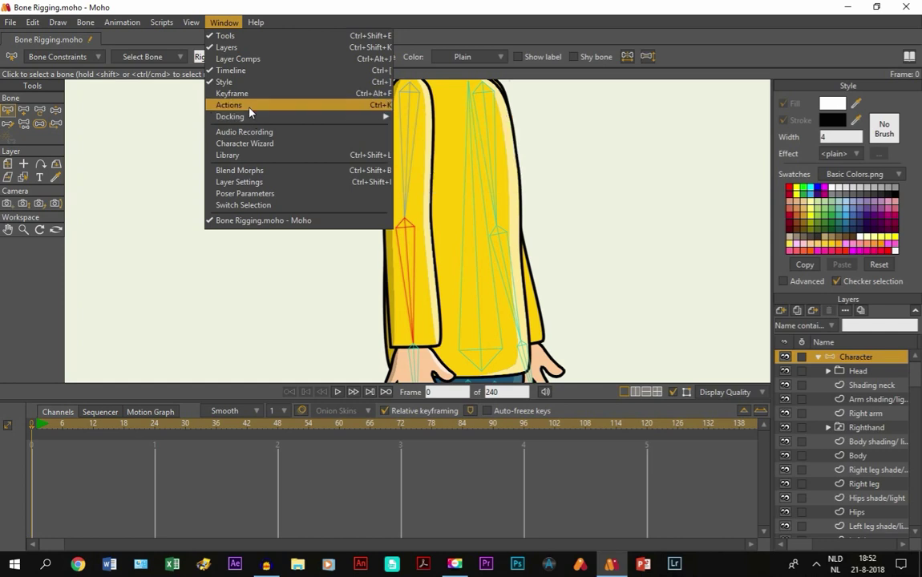
click(228, 105)
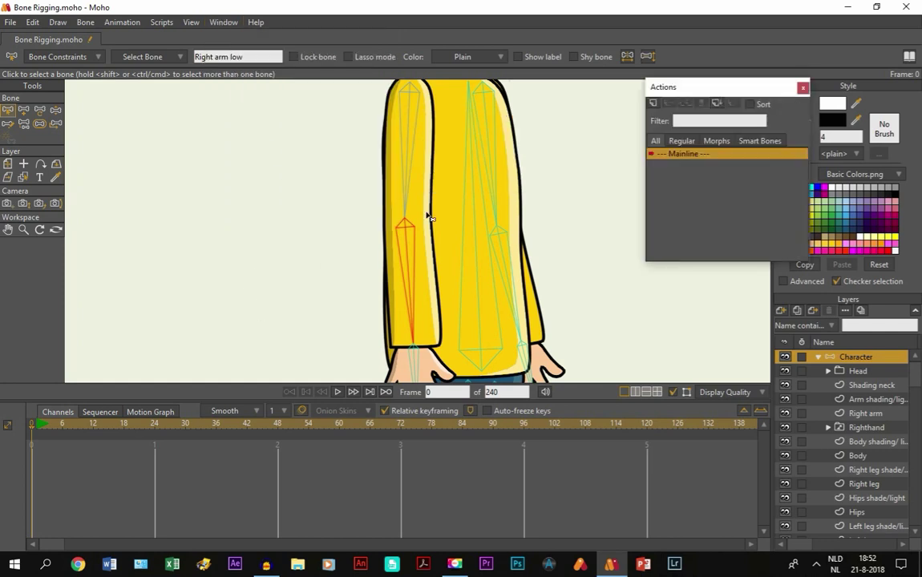
click(654, 104)
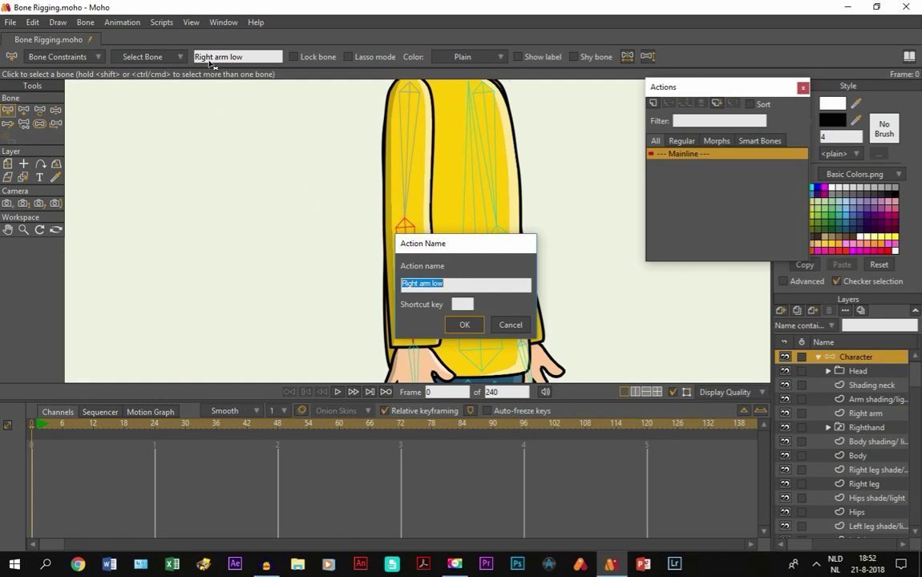
click(463, 324)
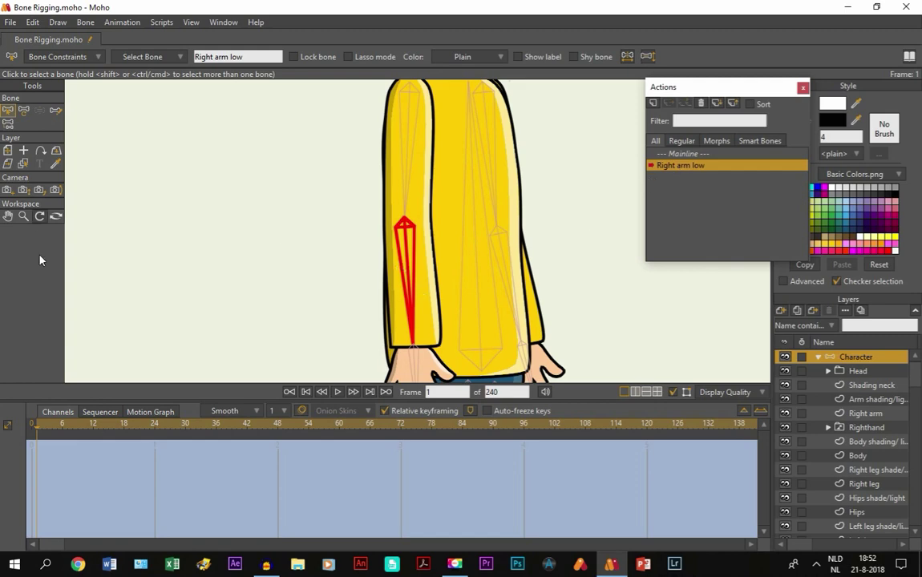
Step: Rotate the lower-arm bone up to a slightly raised horizontal pose at frame 1
click(23, 112)
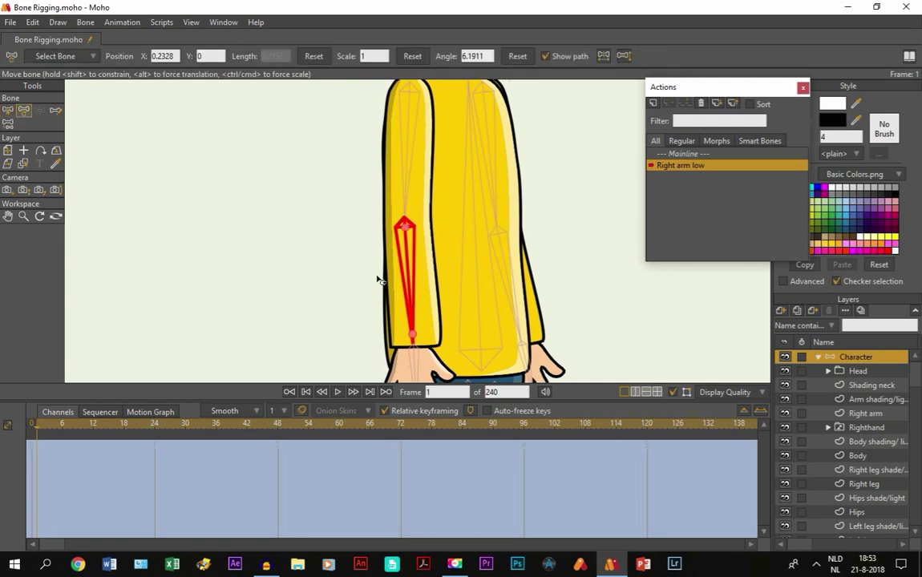
drag(410, 277, 481, 225)
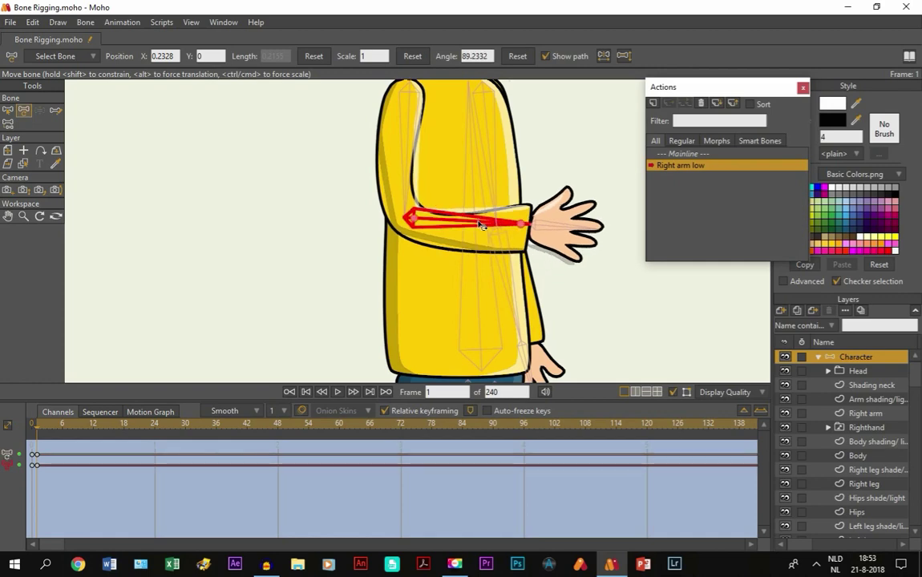
drag(481, 225, 484, 222)
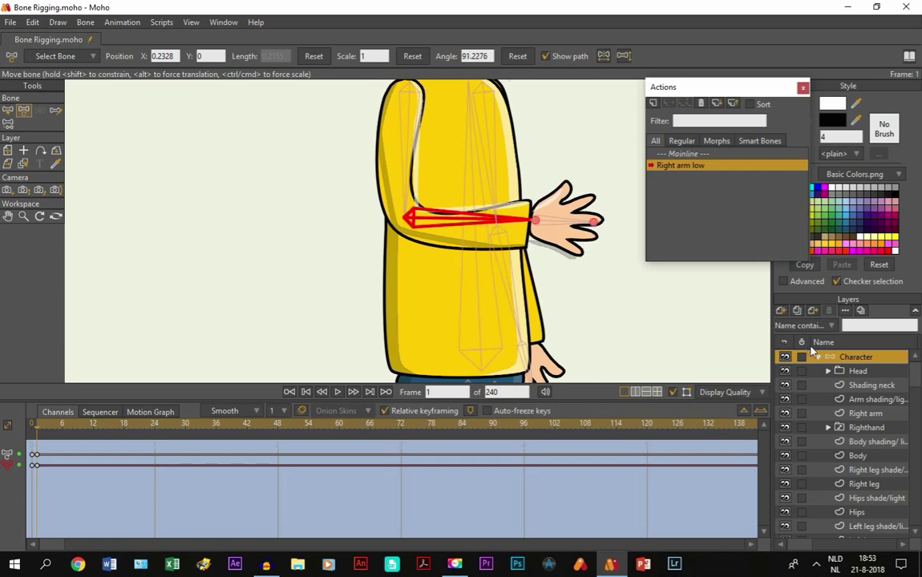
Step: Select the Right arm layer, frame the bent arm, and hide the arm shading layer
click(862, 414)
scroll(345, 180, up, 2)
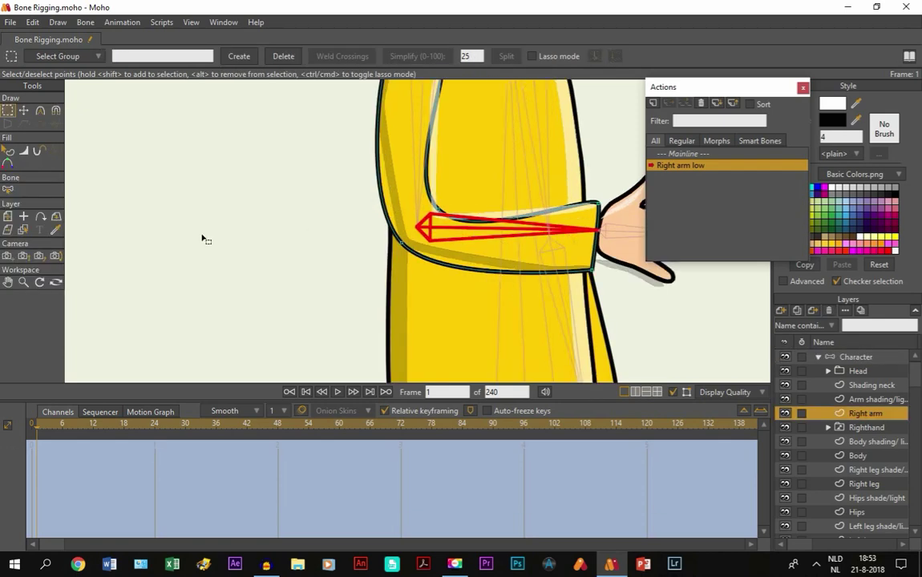
click(7, 283)
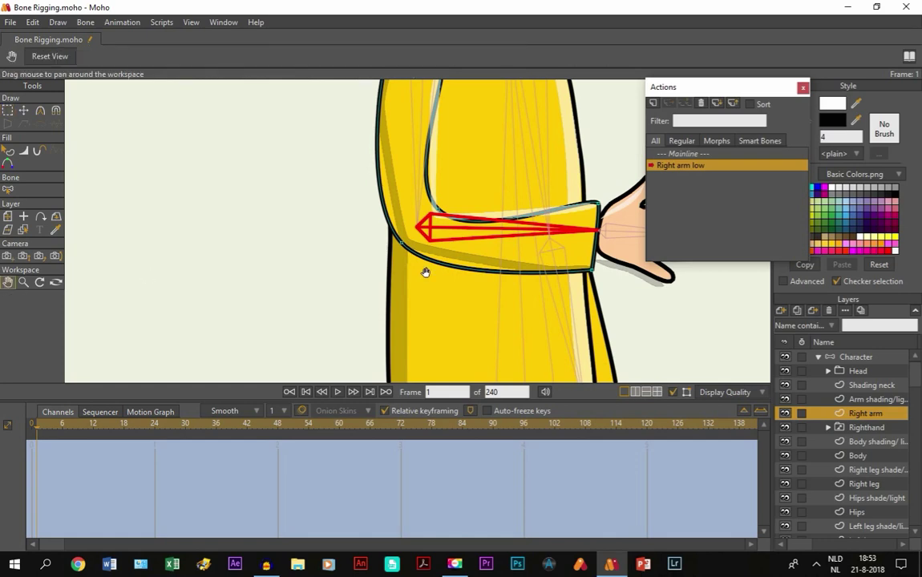
drag(425, 273, 389, 282)
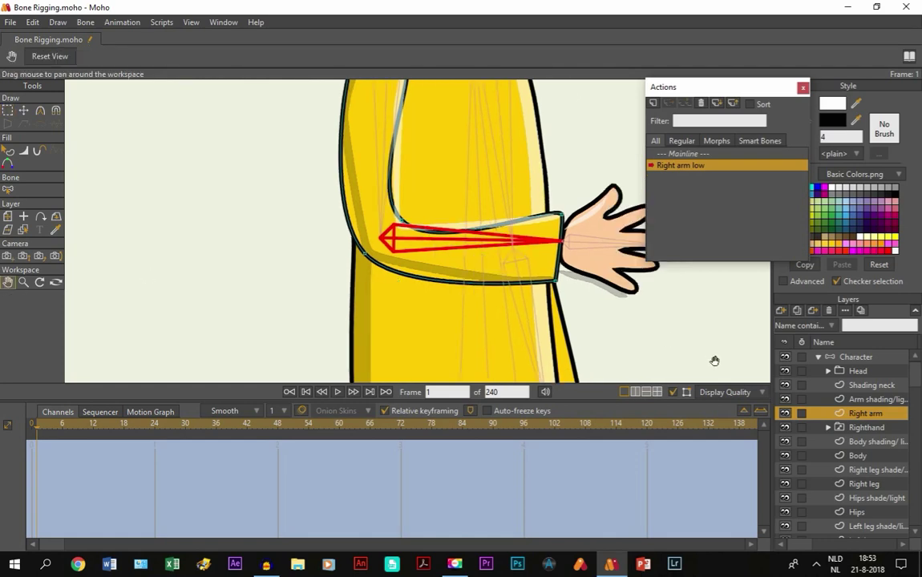
click(785, 399)
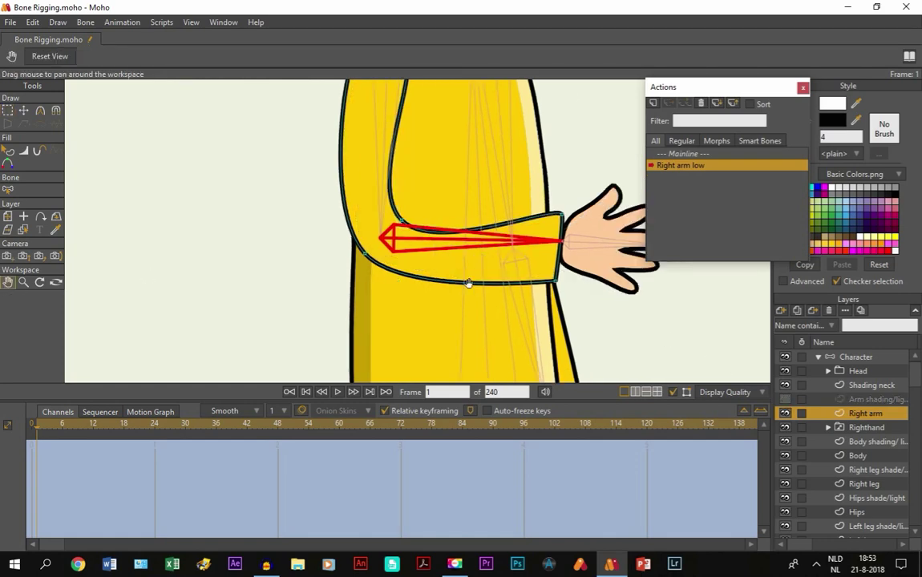
Step: Sharpen the inner elbow point into a peaked corner and raise it, previewing without overlays
click(29, 112)
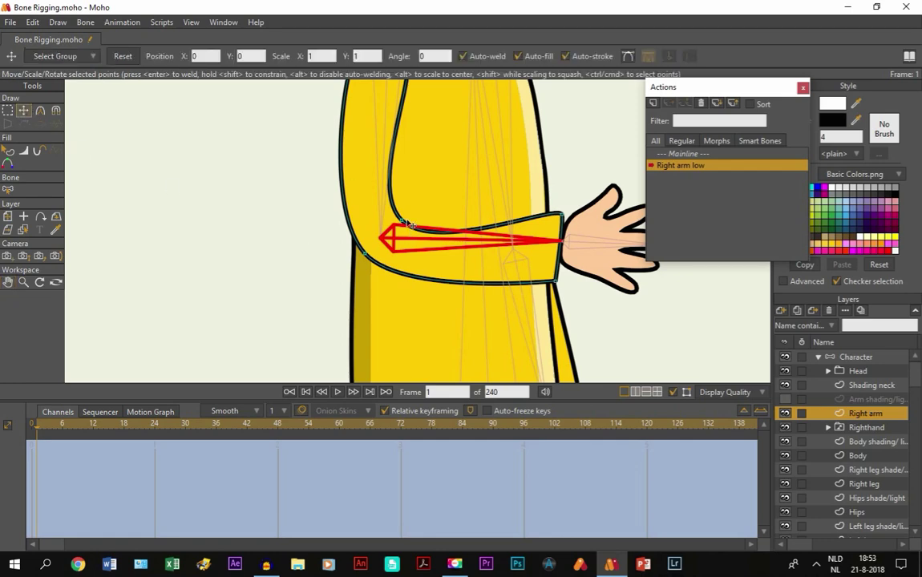
drag(366, 203, 365, 204)
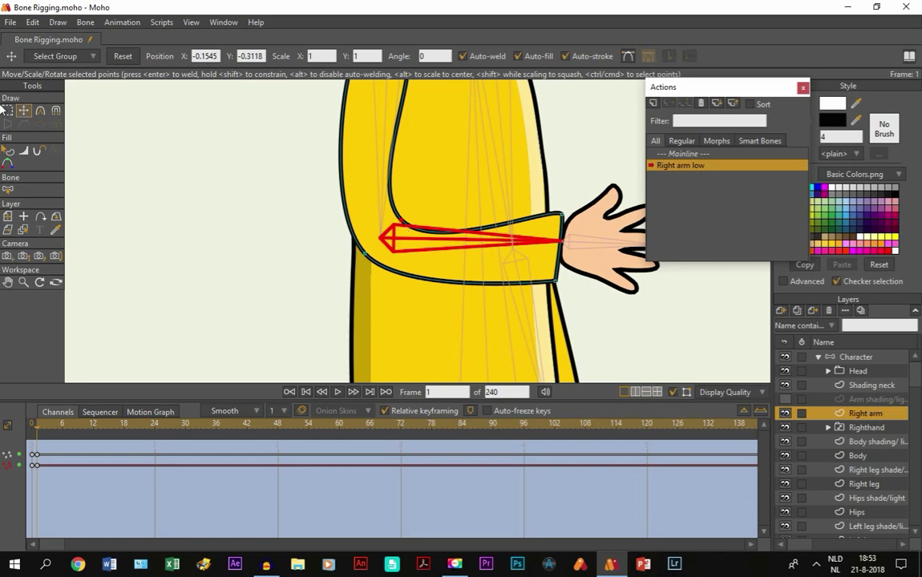
click(40, 110)
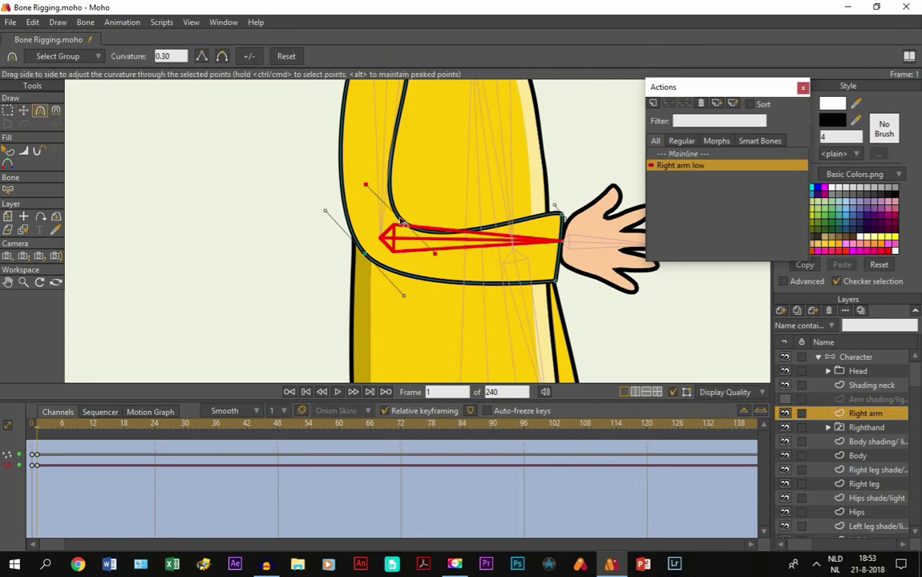
drag(400, 221, 256, 219)
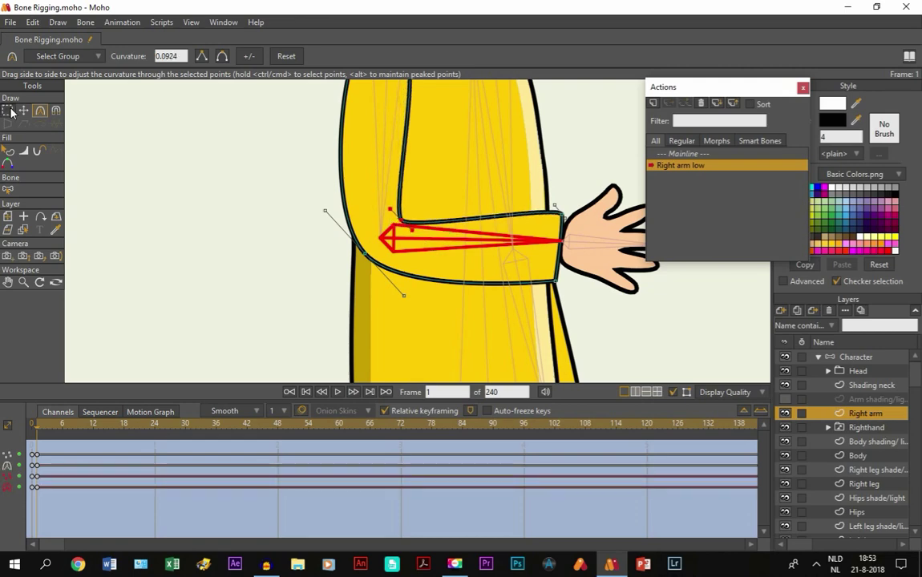
key(t)
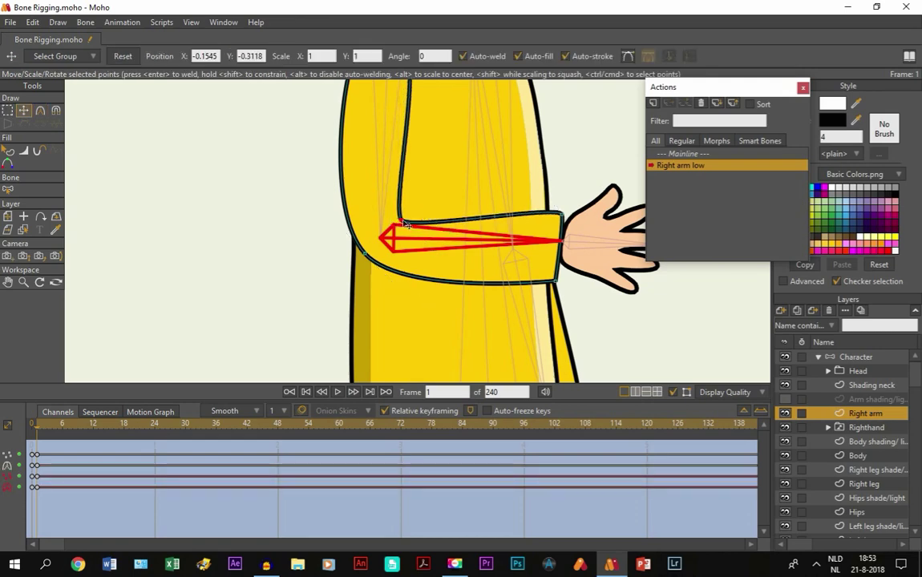
drag(408, 225, 410, 216)
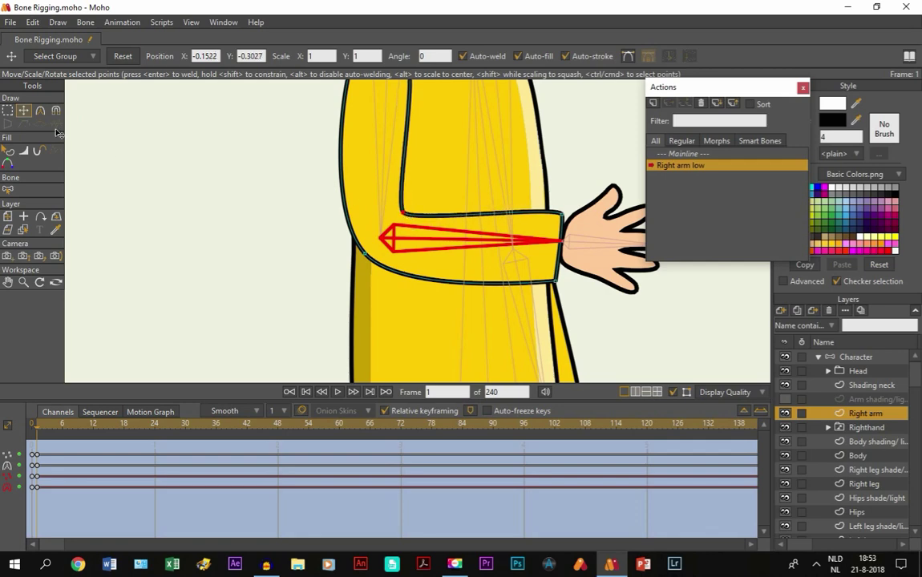
scroll(498, 222, down, 2)
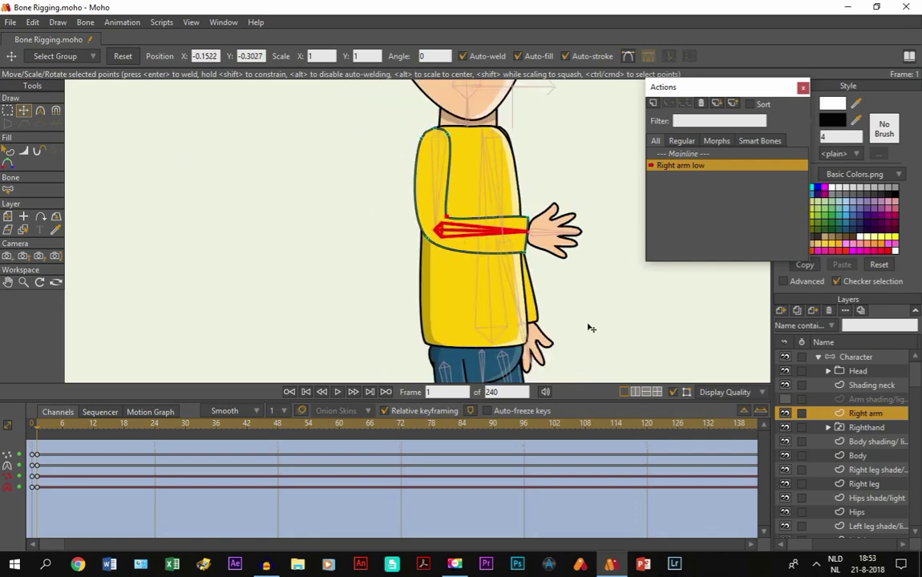
click(673, 392)
click(673, 393)
scroll(480, 208, down, 2)
scroll(453, 206, up, 2)
scroll(453, 207, up, 2)
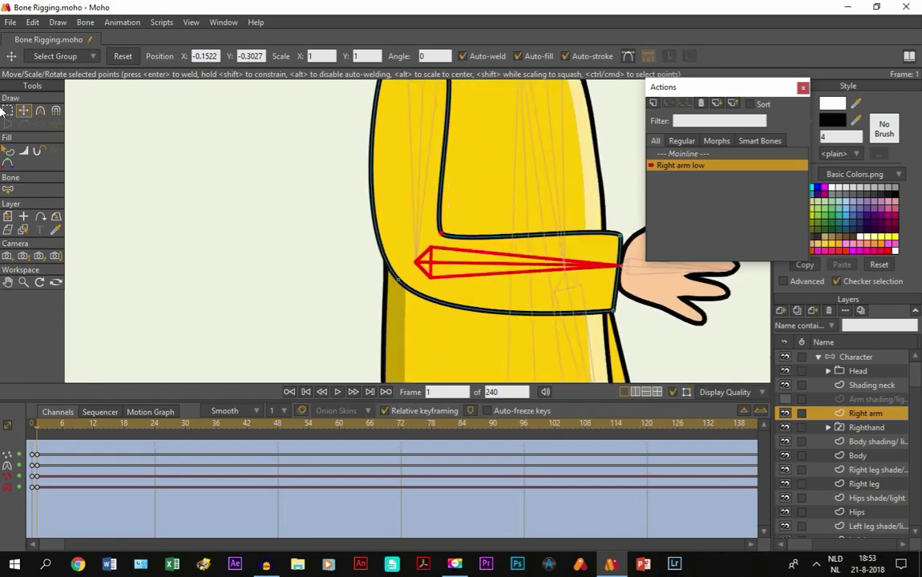
Step: Round the elbow corner slightly, shift the point right, and preview the whole character
click(41, 114)
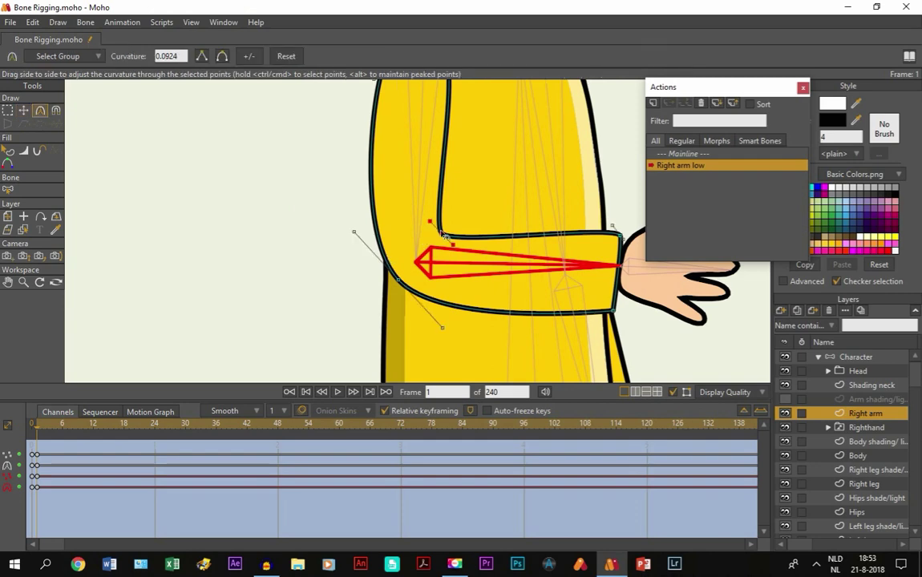
drag(454, 236, 383, 194)
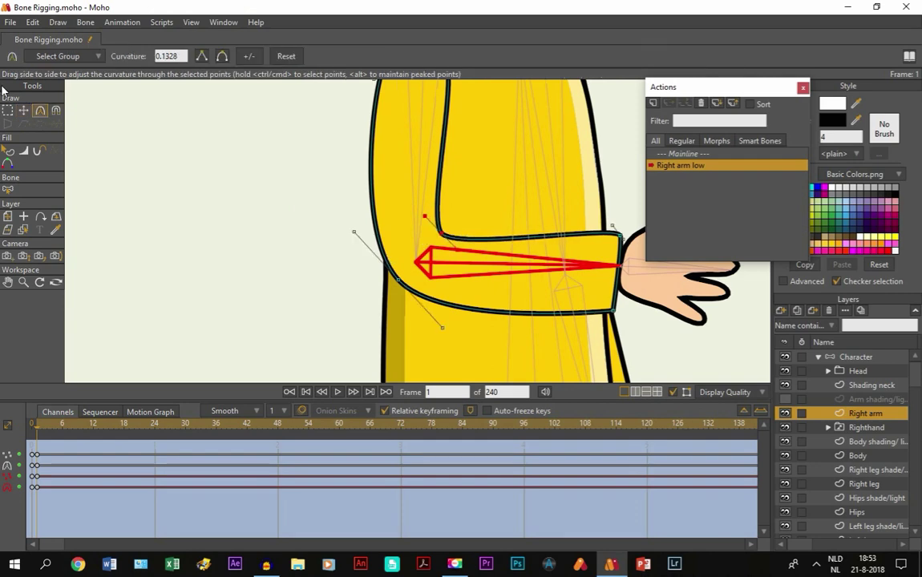
click(24, 111)
drag(426, 230, 463, 227)
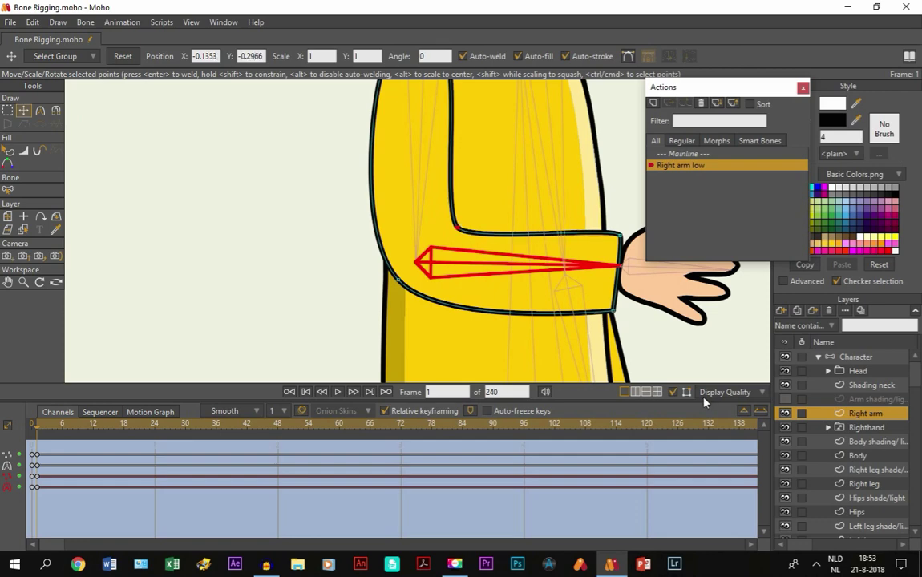
click(675, 392)
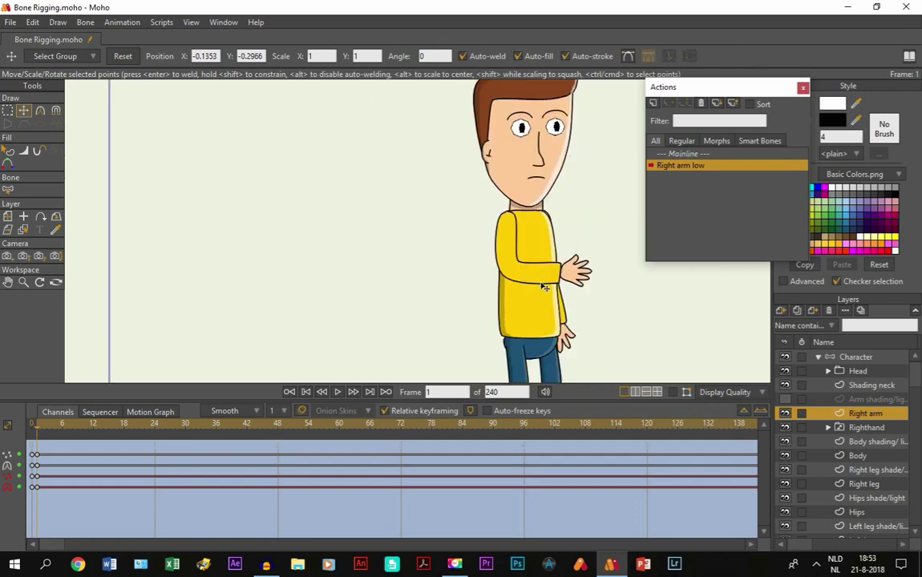
click(674, 392)
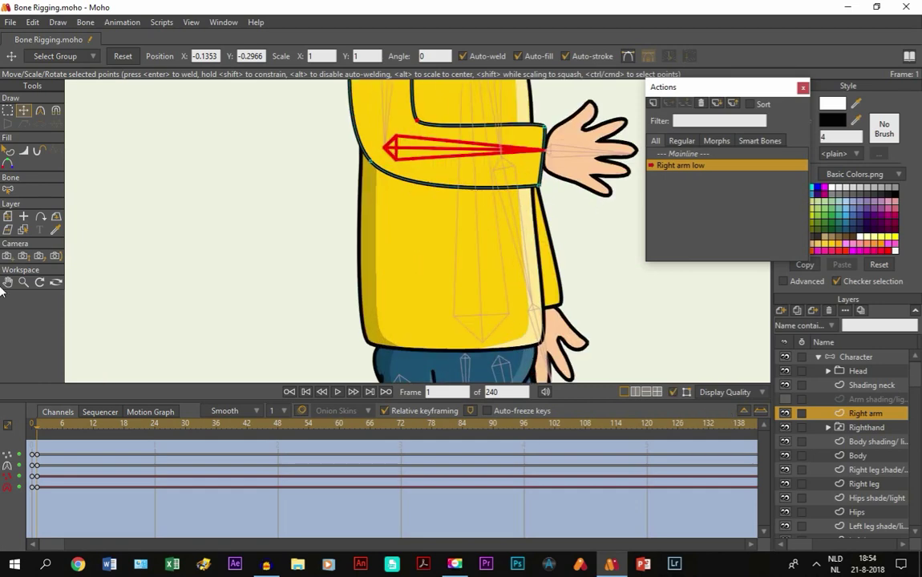
click(6, 282)
drag(397, 247, 401, 315)
Step: Make arm shading the active layer, move its upper outline point down the sleeve, and reshape its curve
click(785, 399)
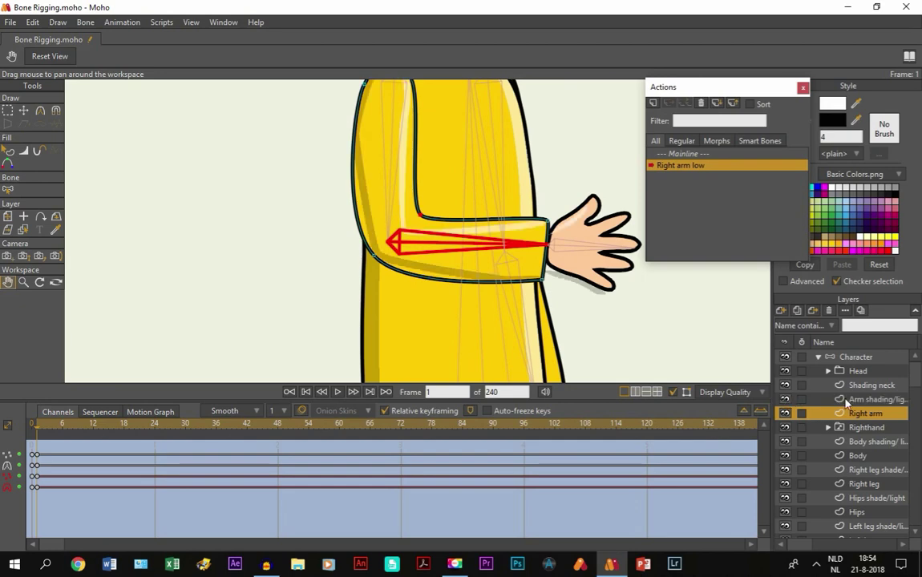
click(846, 401)
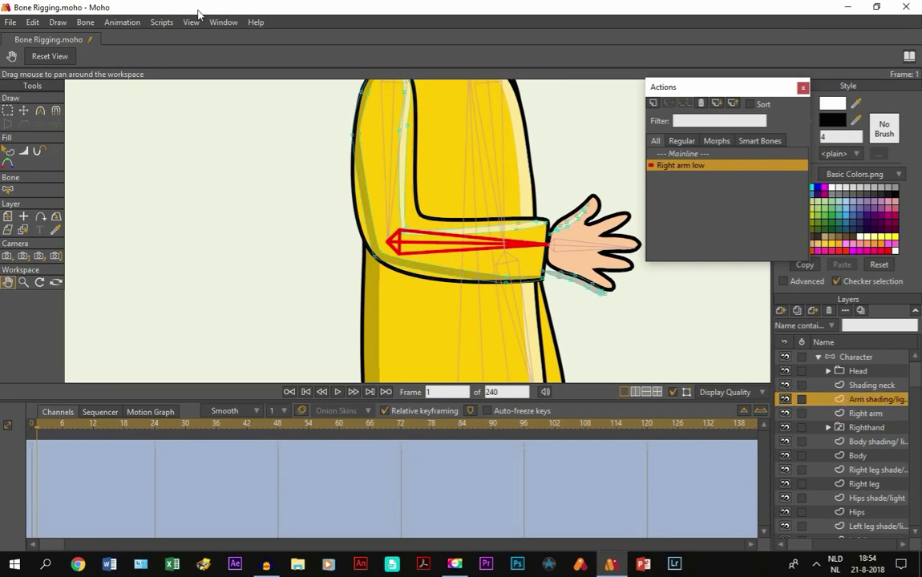
click(6, 109)
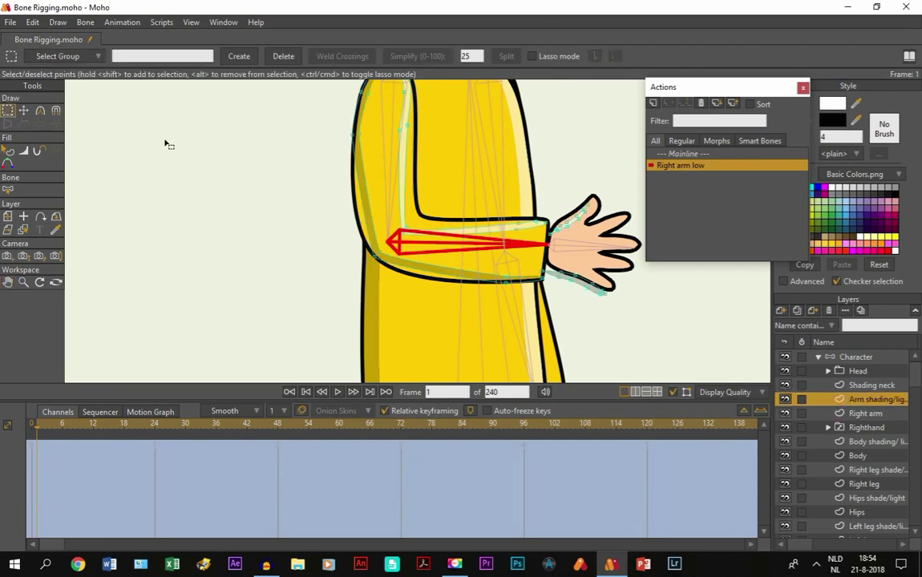
drag(358, 111, 325, 170)
click(25, 110)
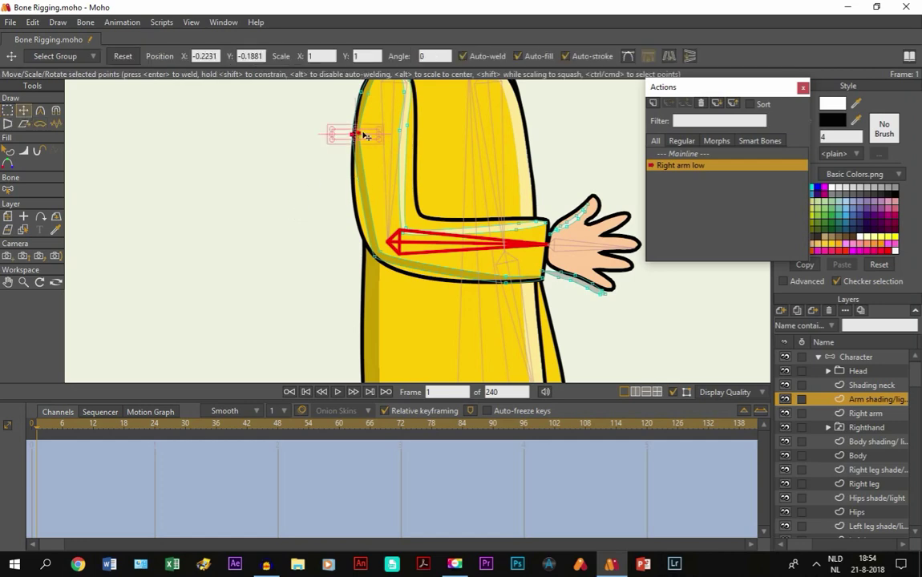
drag(362, 138, 361, 195)
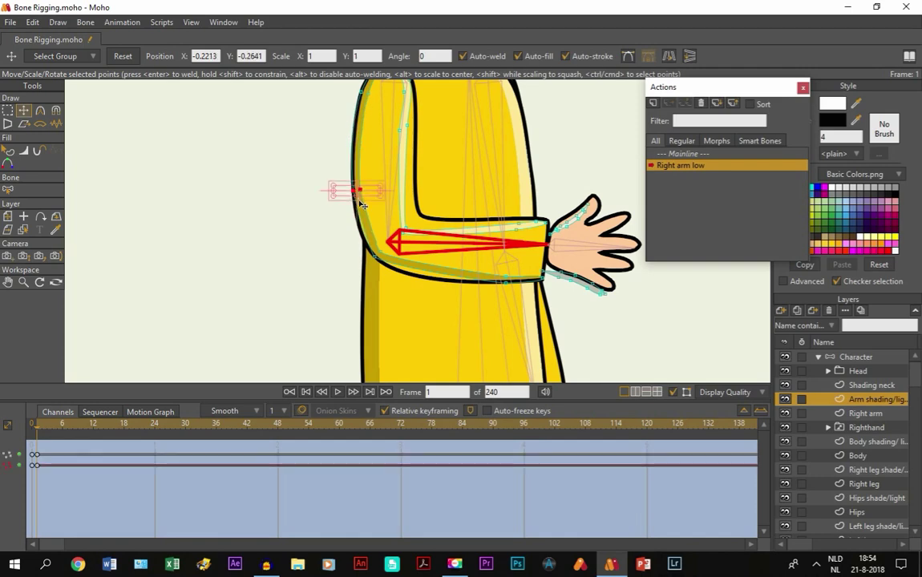
scroll(361, 196, up, 3)
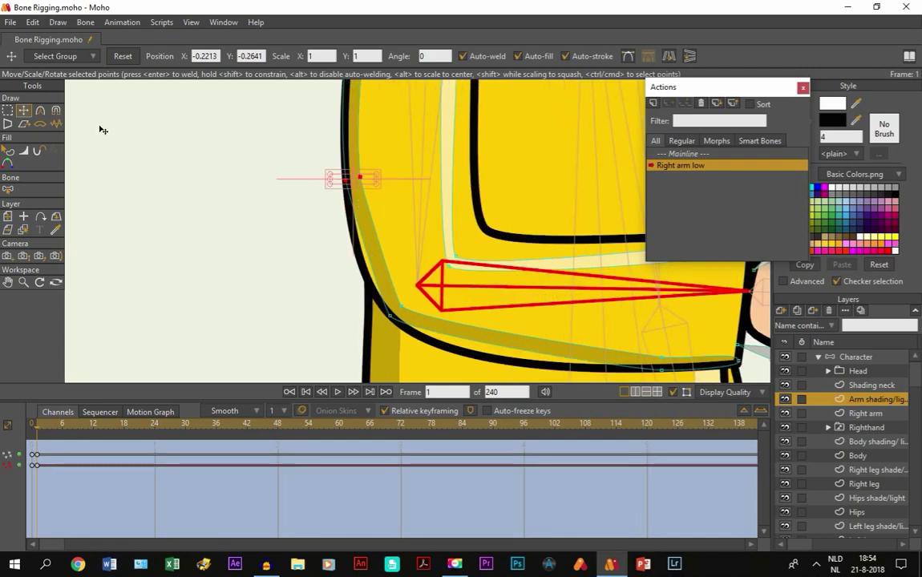
click(43, 109)
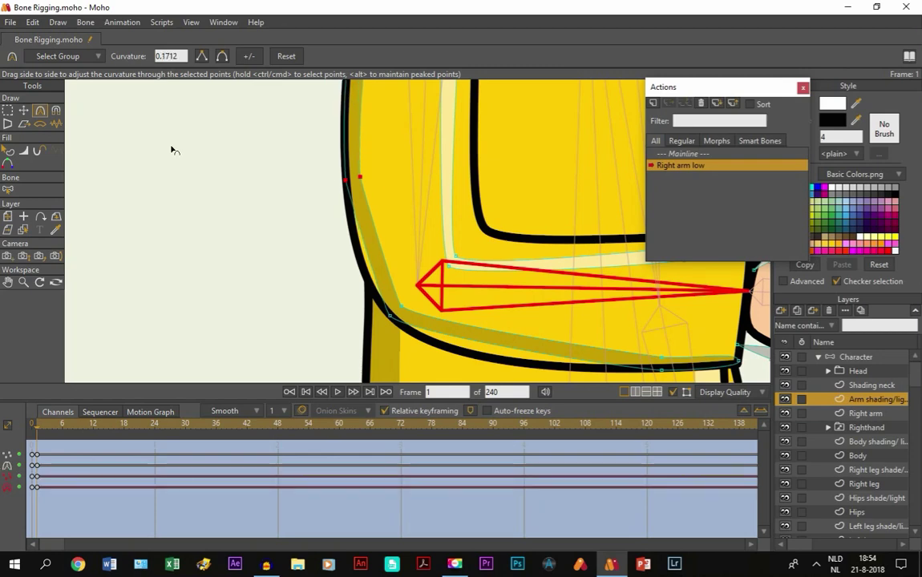
key(t)
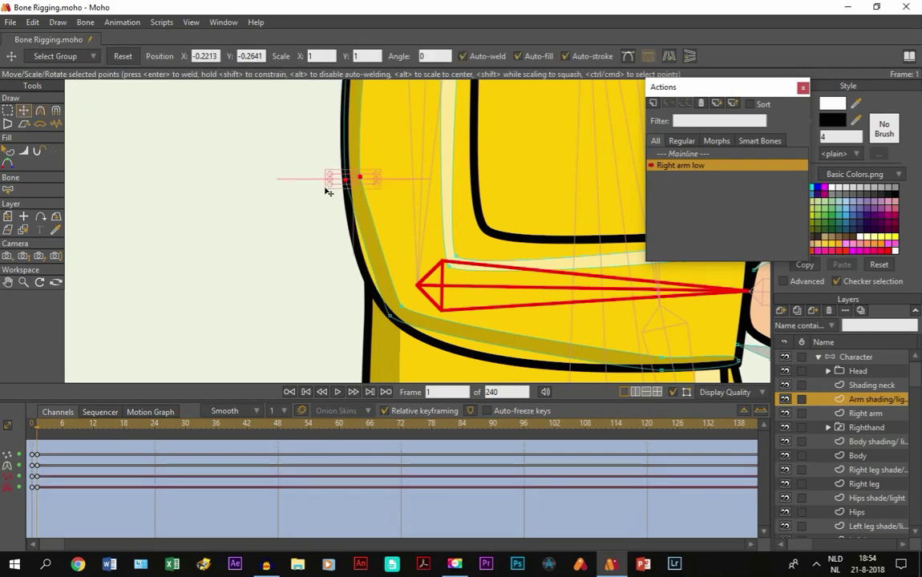
drag(344, 184, 356, 247)
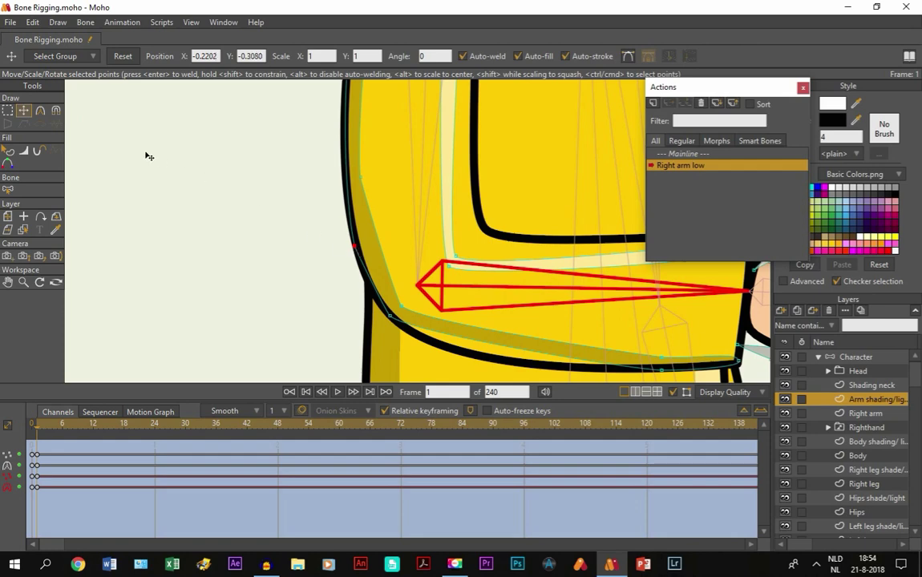
key(c)
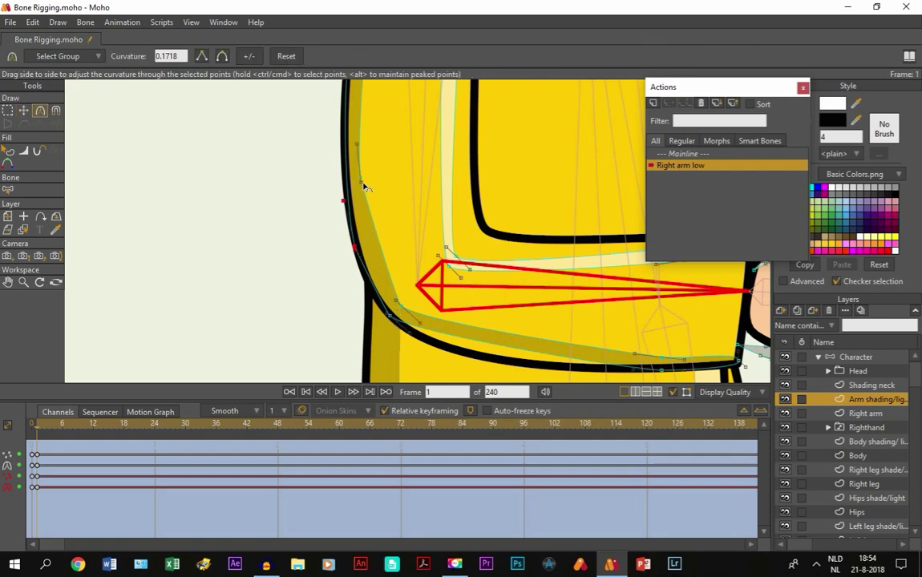
drag(360, 183, 449, 203)
Step: Select two shading points on the sleeve's lower edge and pull them left
click(7, 282)
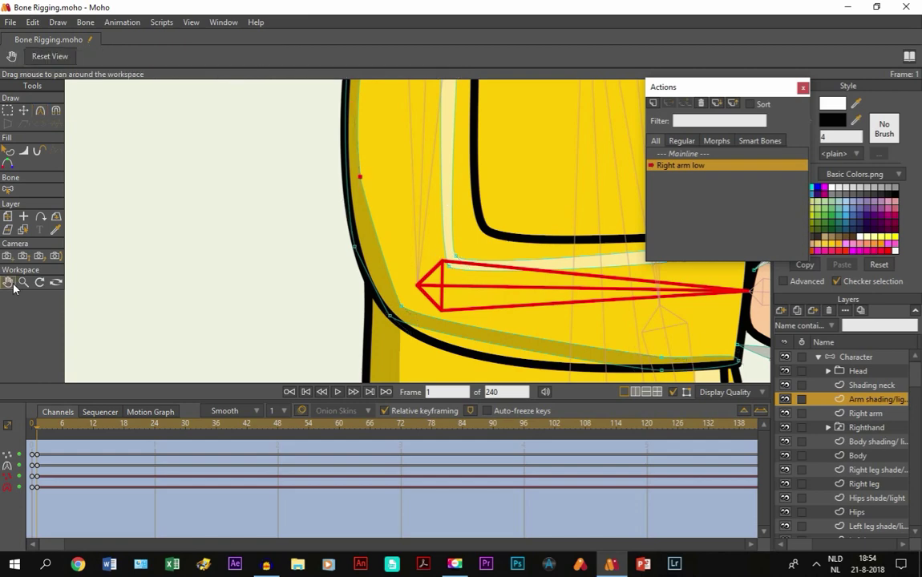
drag(157, 212, 203, 339)
scroll(261, 284, down, 6)
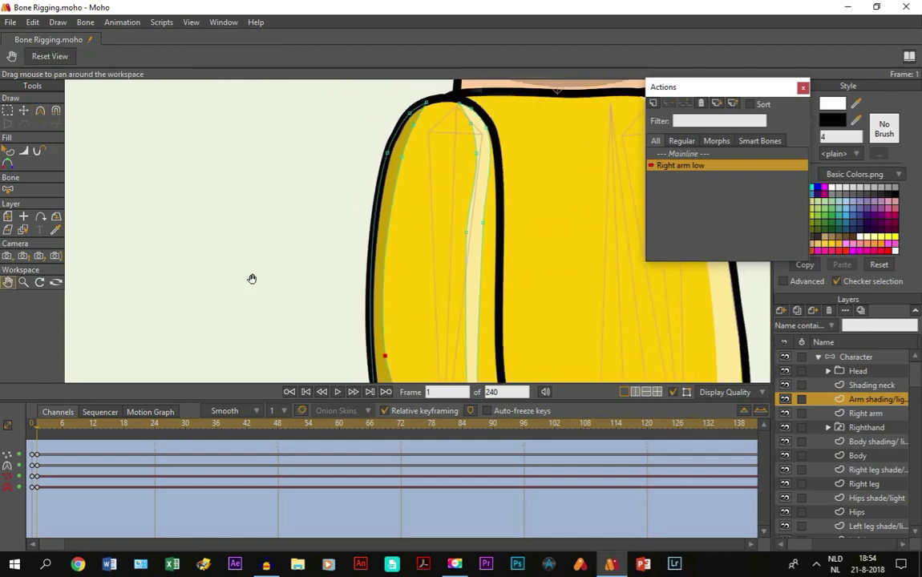
scroll(377, 278, up, 5)
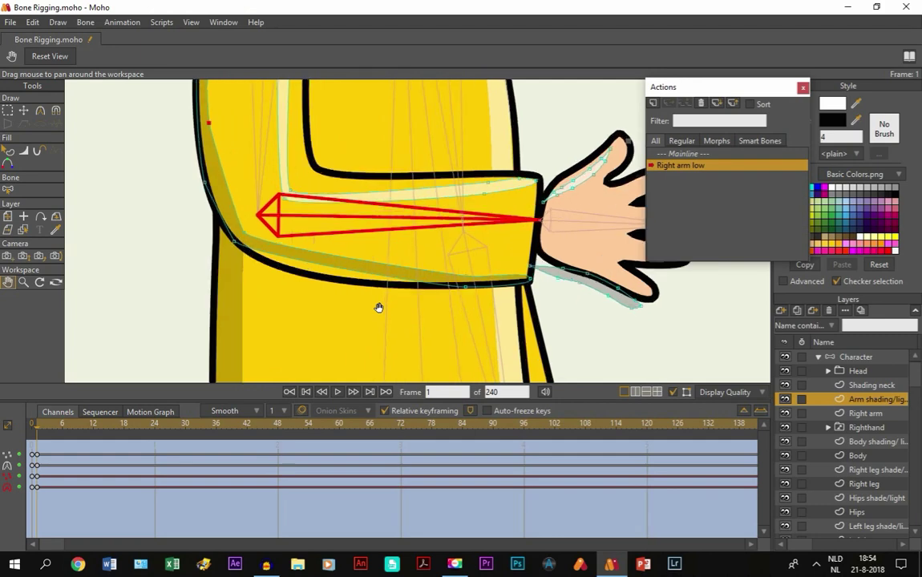
click(7, 110)
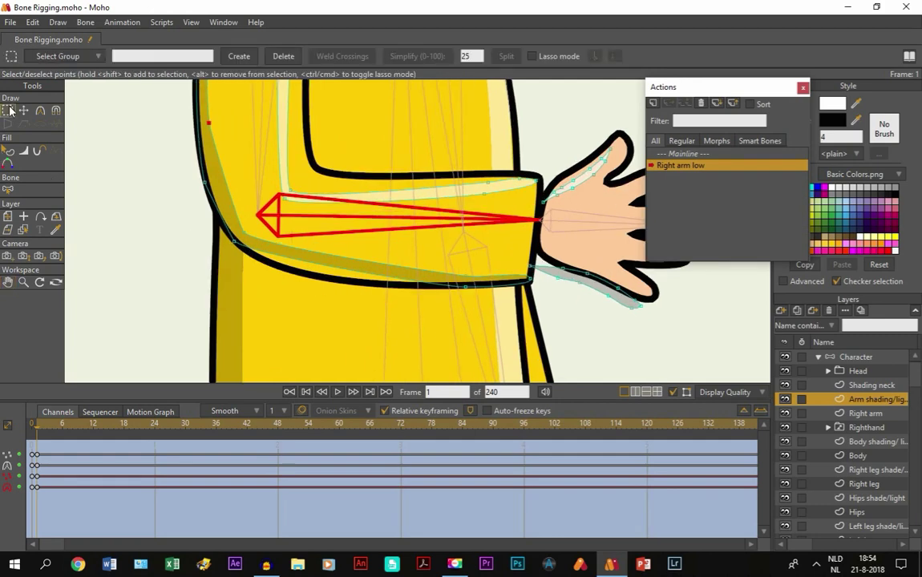
drag(403, 259, 476, 328)
click(23, 110)
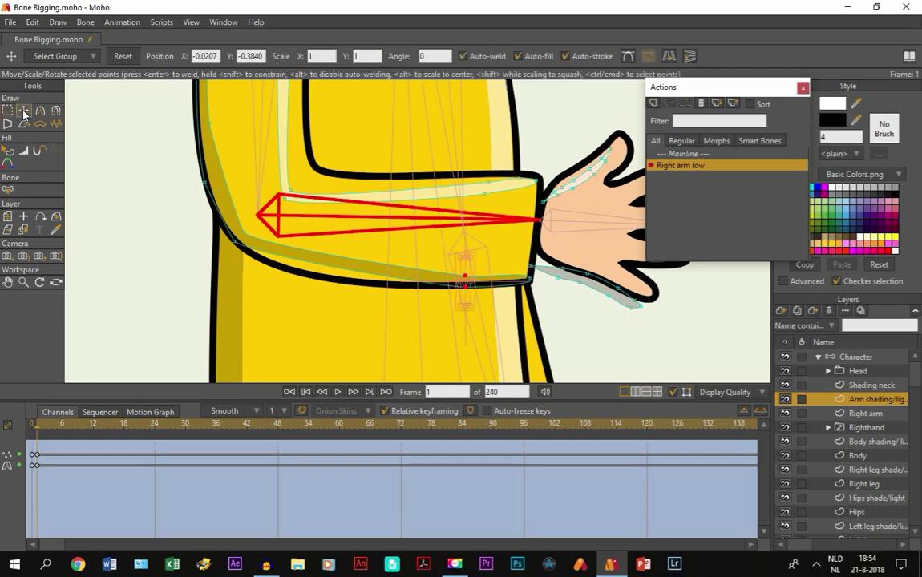
drag(468, 287, 315, 279)
Step: Round the sleeve's left-side points and make the lower-right cuff corner sharp
click(350, 282)
click(40, 109)
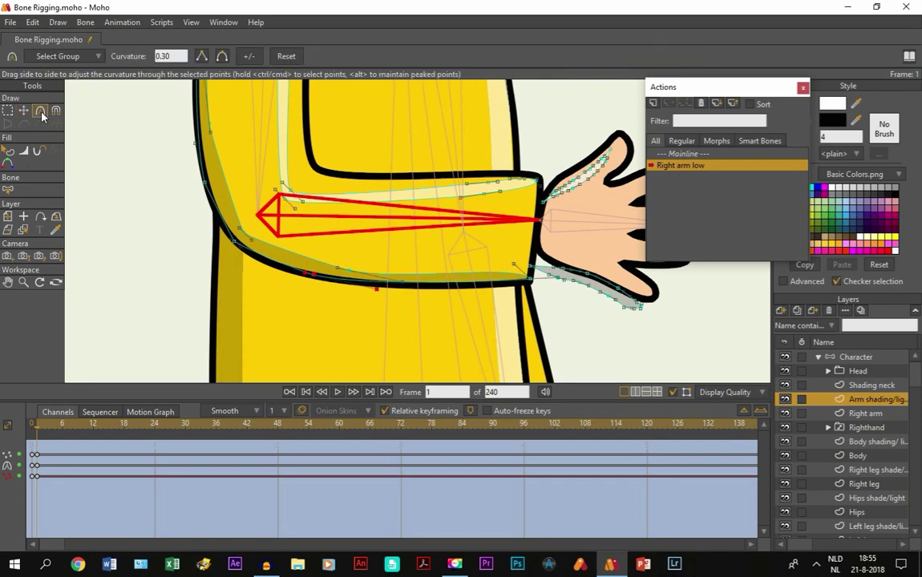
scroll(343, 289, up, 2)
drag(278, 262, 516, 311)
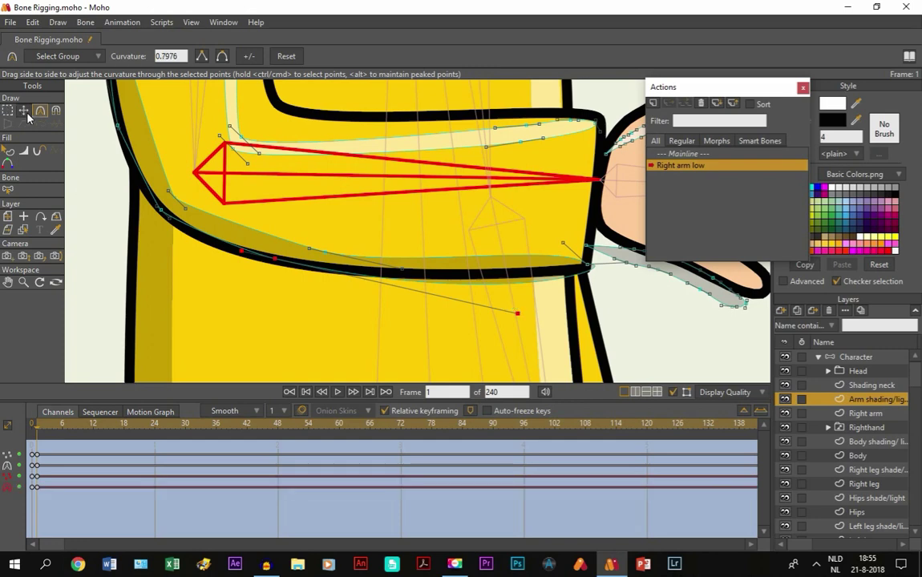
click(178, 202)
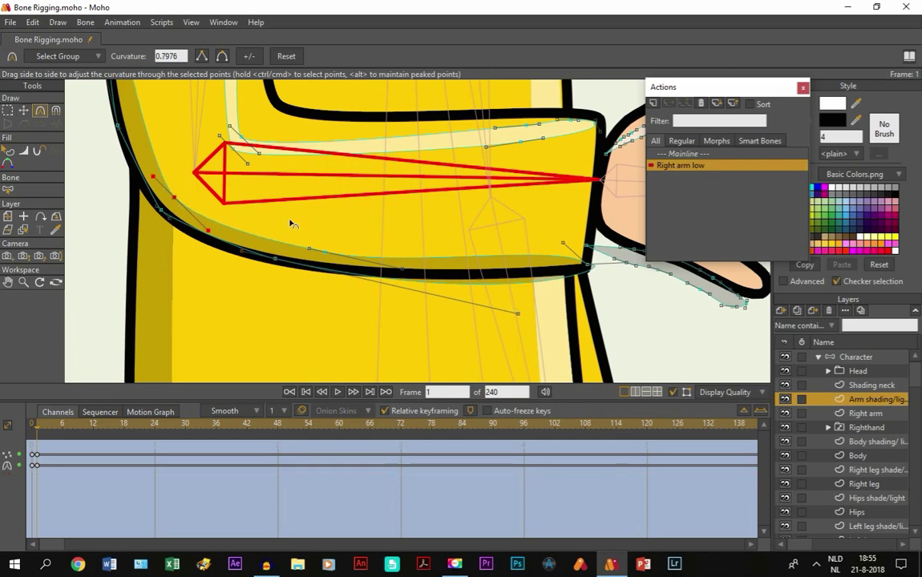
drag(289, 221, 370, 238)
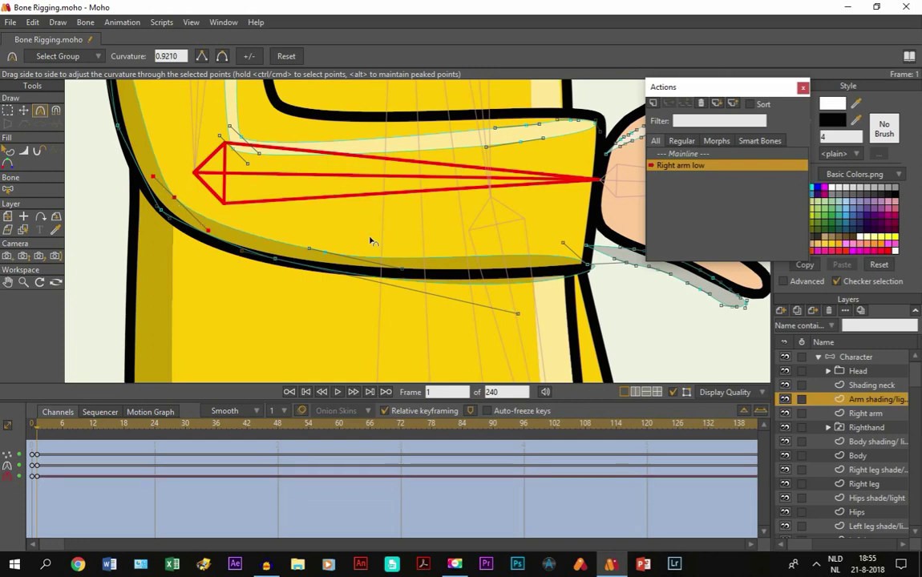
click(586, 263)
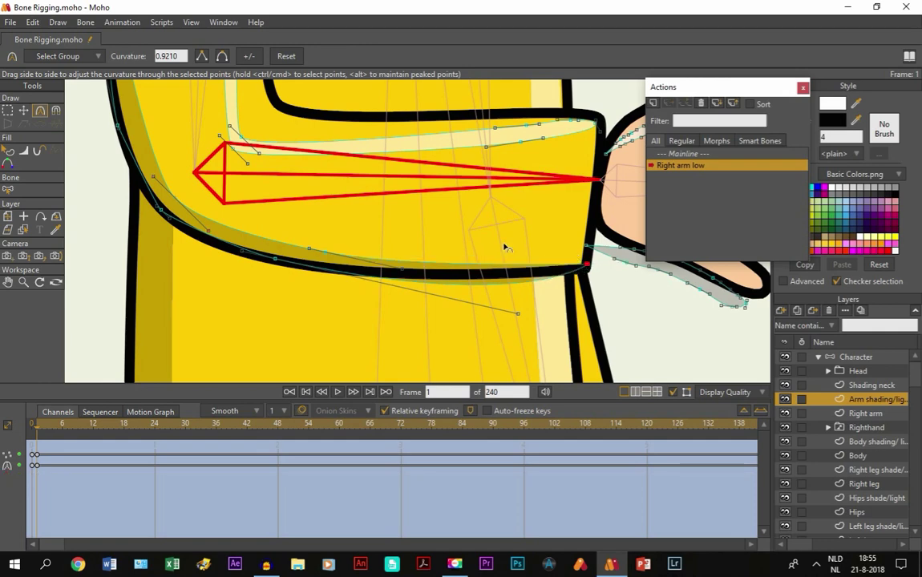
drag(505, 247, 335, 299)
drag(275, 262, 170, 245)
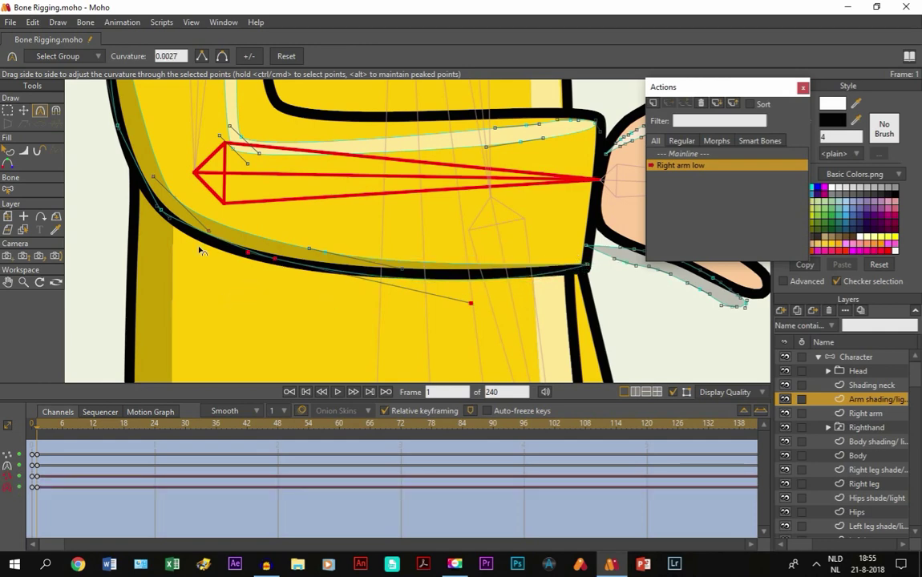
Step: Nudge individual lower-edge and upper-left sleeve points to smooth the curves
key(t)
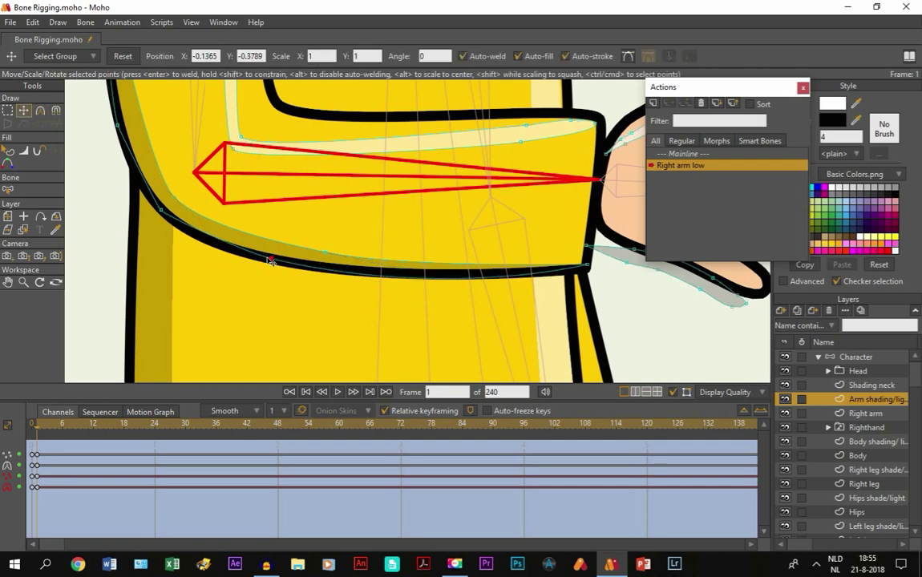
click(339, 258)
drag(337, 262, 348, 258)
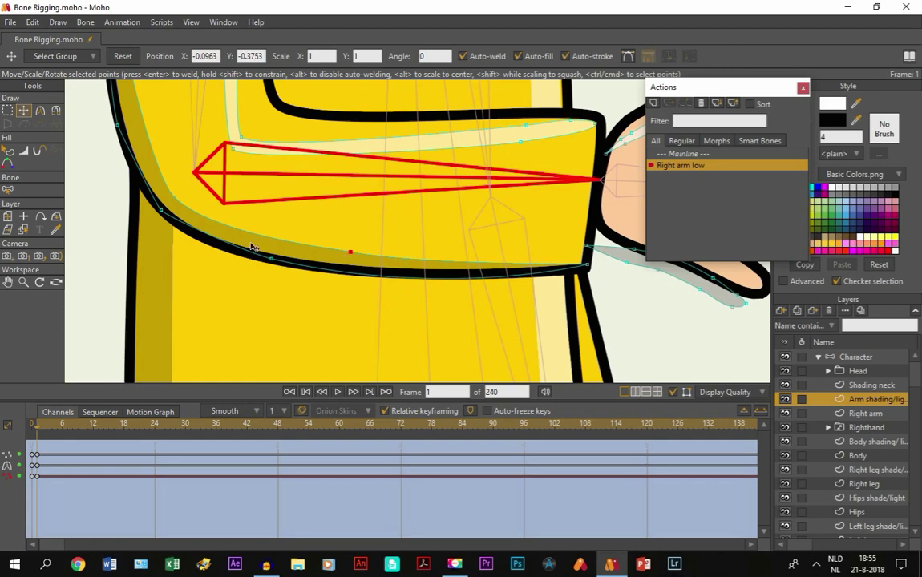
click(185, 200)
drag(185, 201, 180, 202)
scroll(262, 264, down, 2)
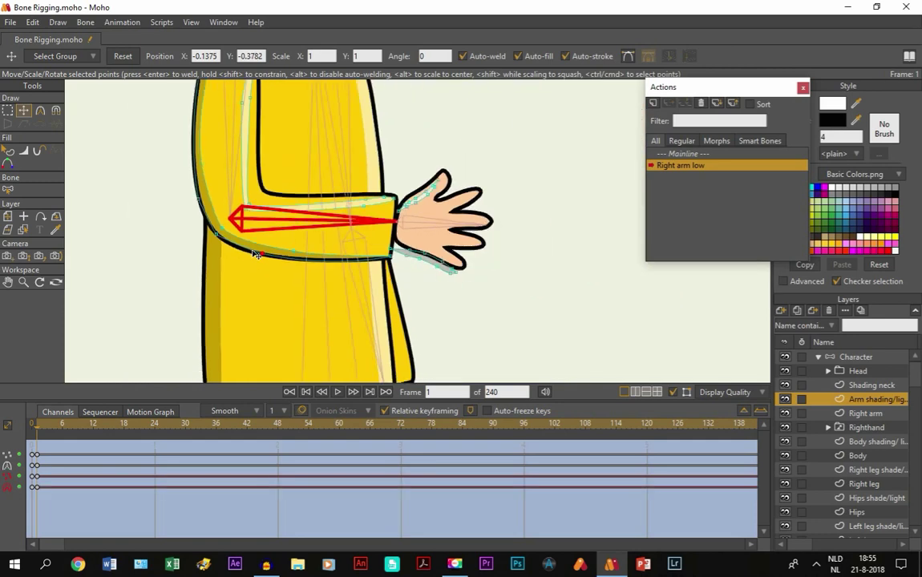
Step: Push the sleeve point near the cuff right to meet the hand, then zoom to check
click(8, 283)
scroll(360, 294, up, 3)
scroll(352, 289, up, 2)
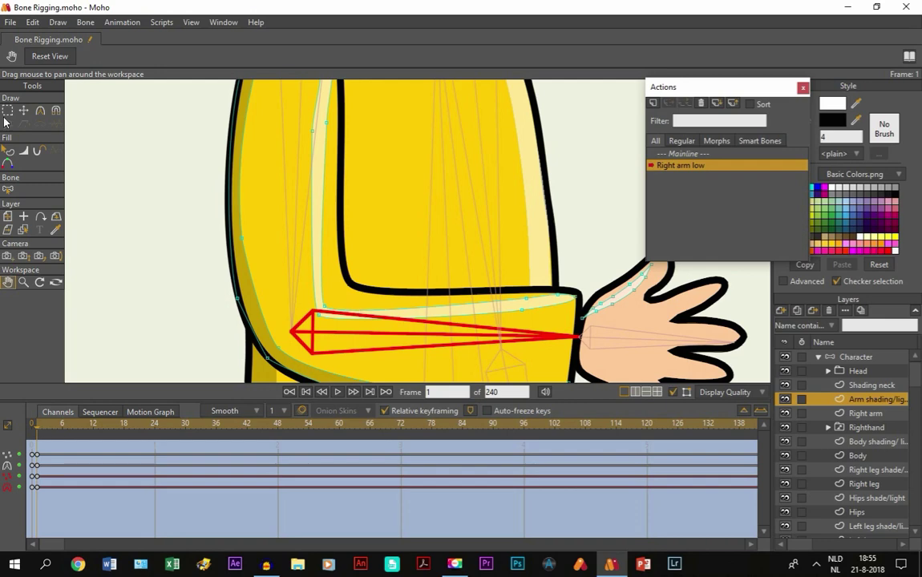
key(t)
click(340, 287)
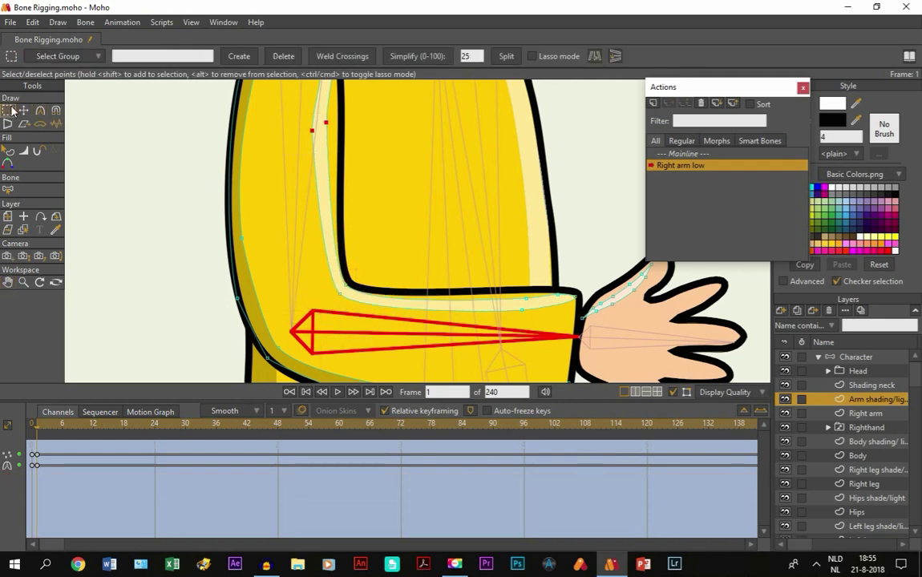
ctrl+click(522, 301)
drag(522, 301, 551, 296)
scroll(545, 326, down, 5)
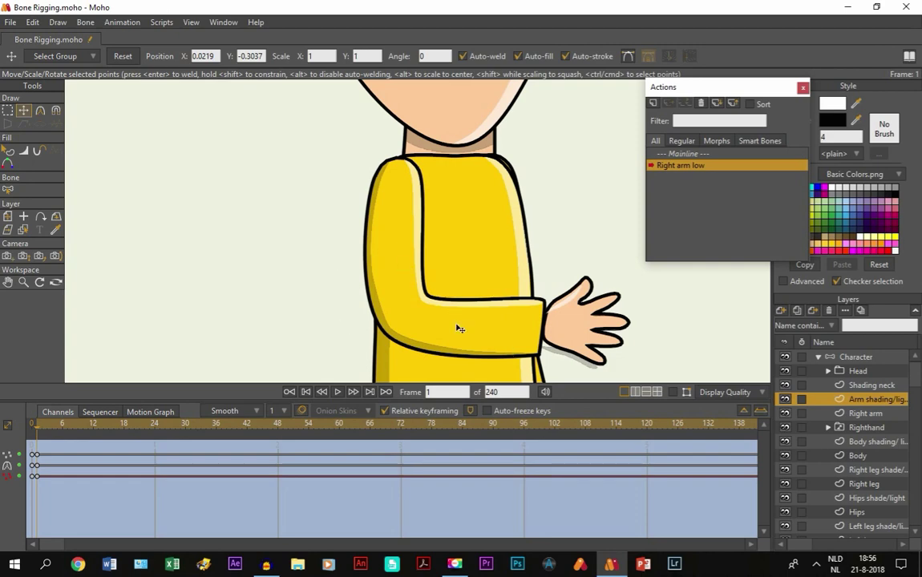
scroll(389, 220, up, 3)
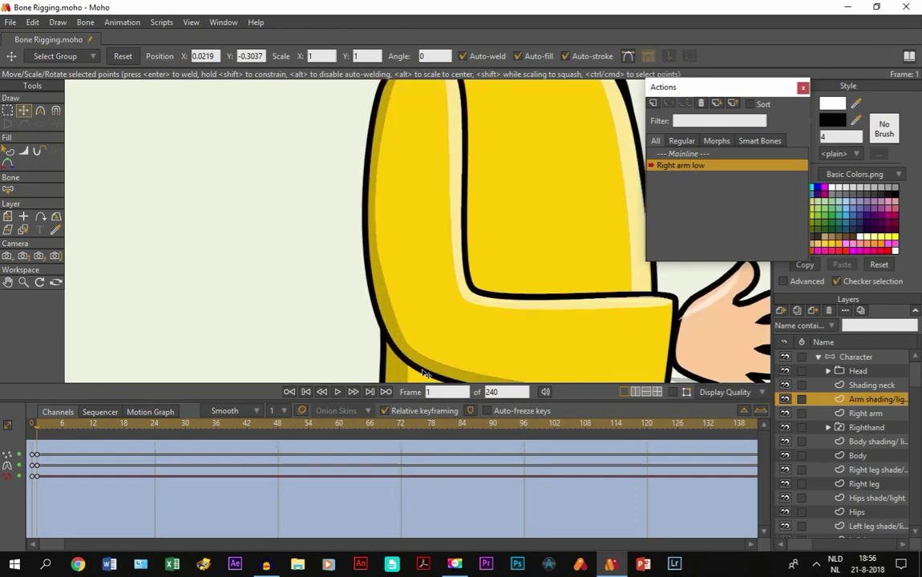
scroll(418, 225, down, 2)
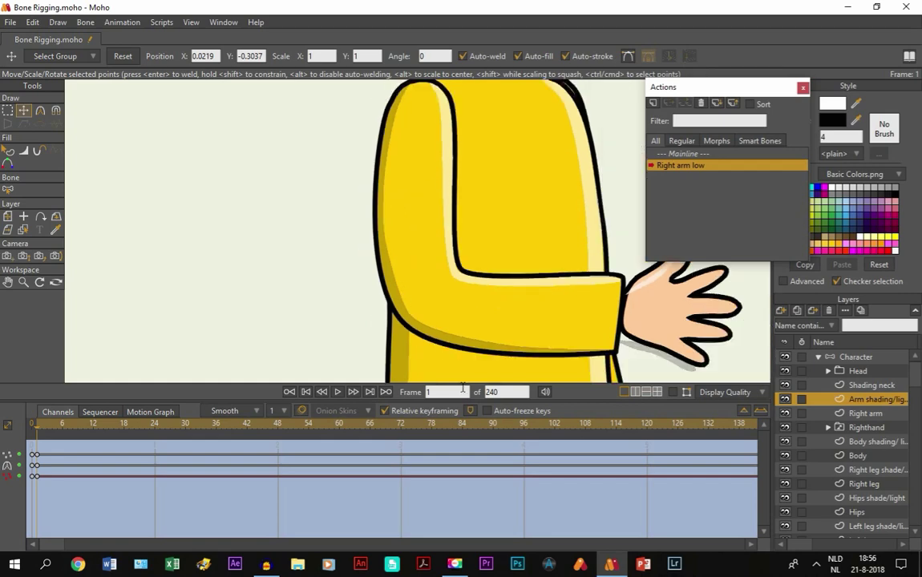
scroll(424, 284, down, 2)
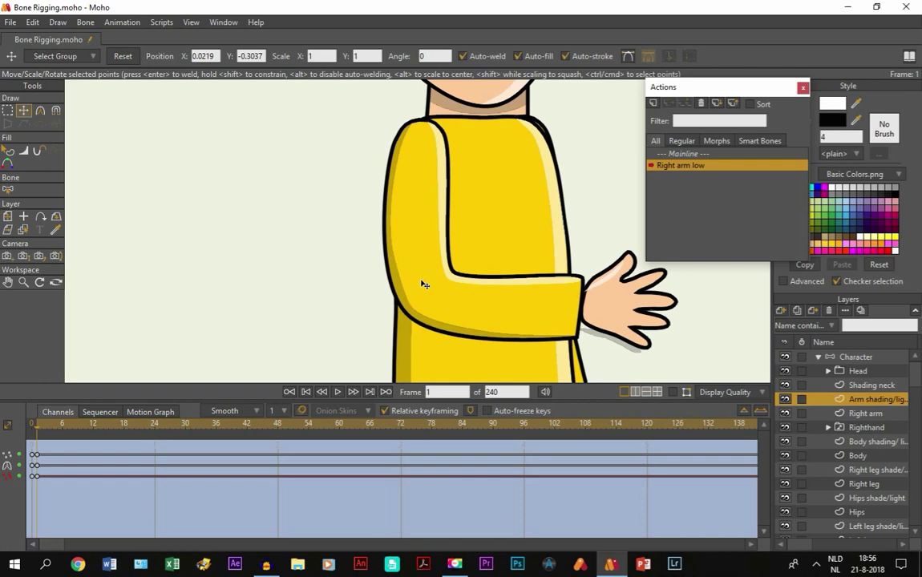
Step: Switch back to Mainline, select the Character layer, and show its bones
double_click(676, 155)
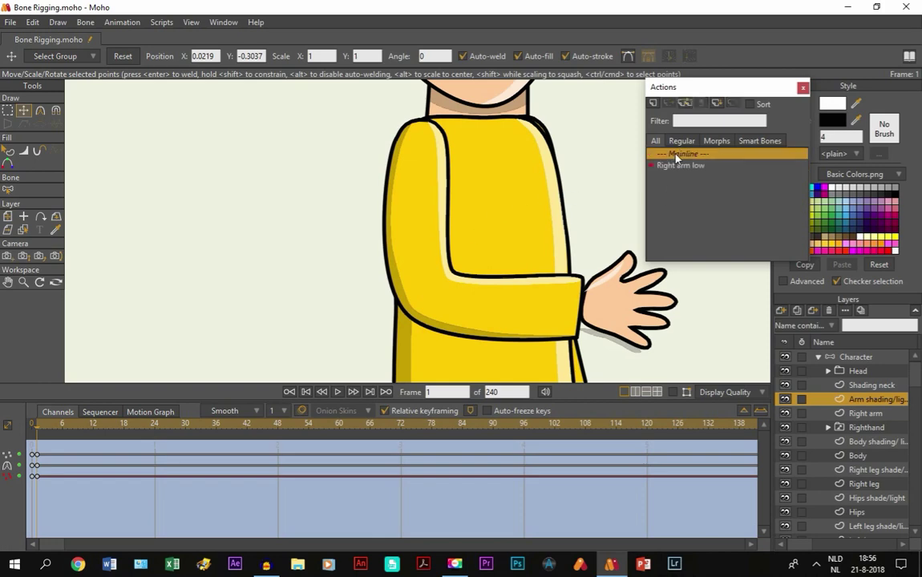
click(7, 322)
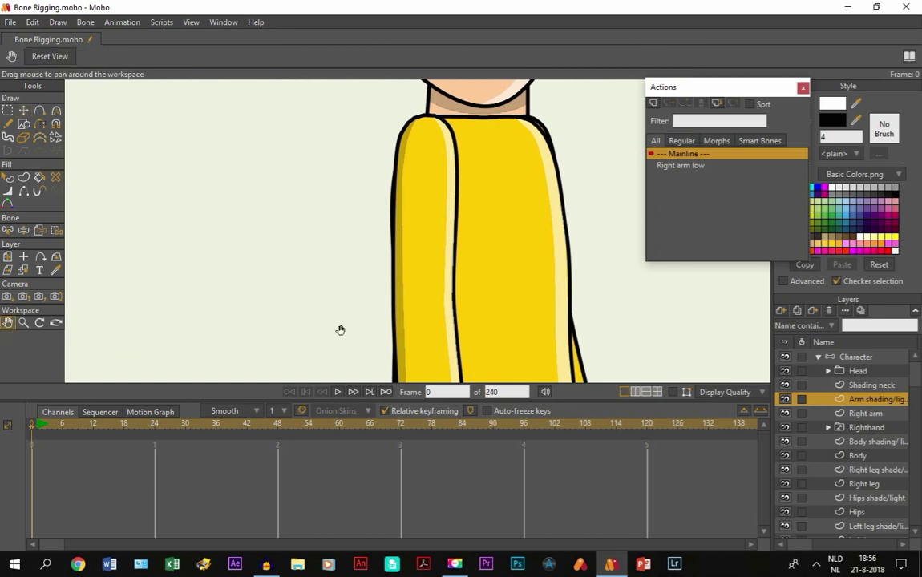
scroll(436, 258, up, 2)
scroll(436, 257, down, 4)
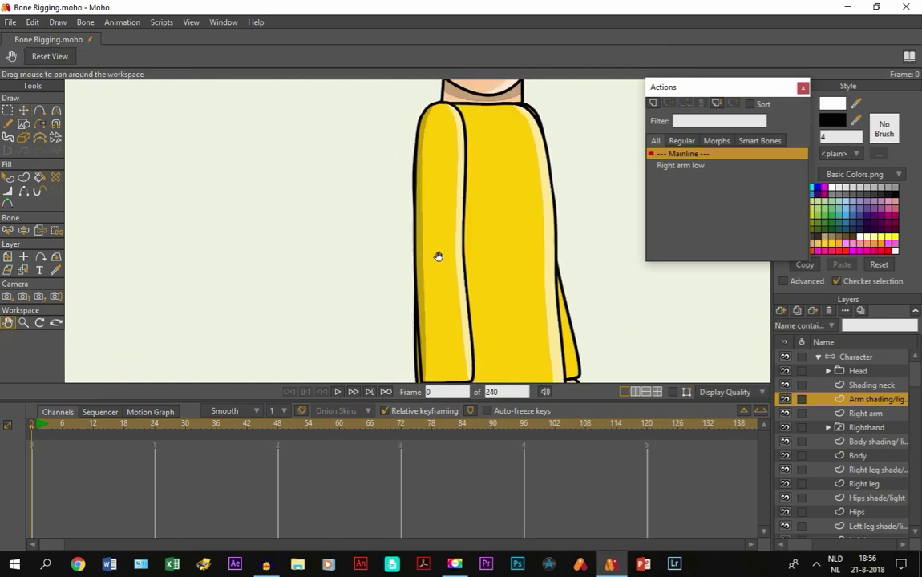
click(857, 358)
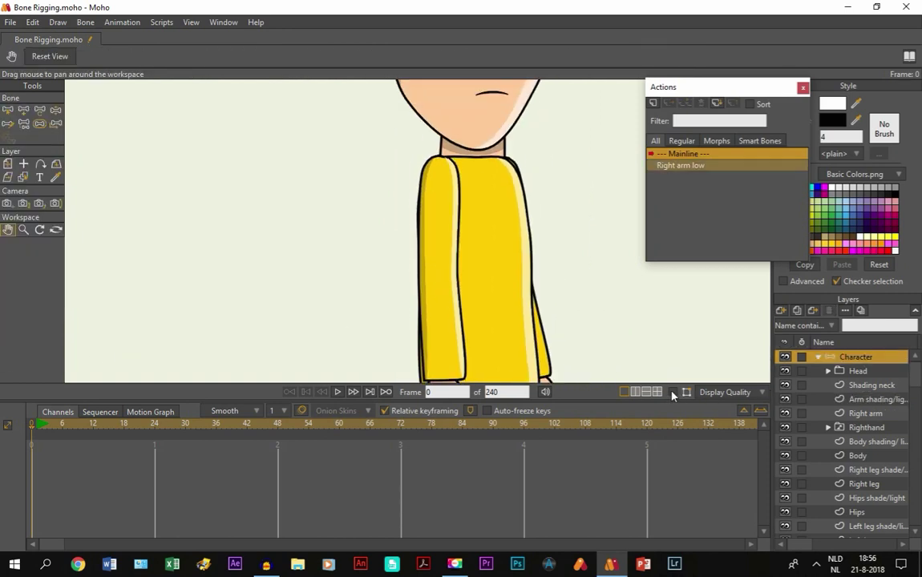
click(672, 392)
Step: Swing the lower-arm bone up and down with Manipulate Bones to test the sleeve
key(z)
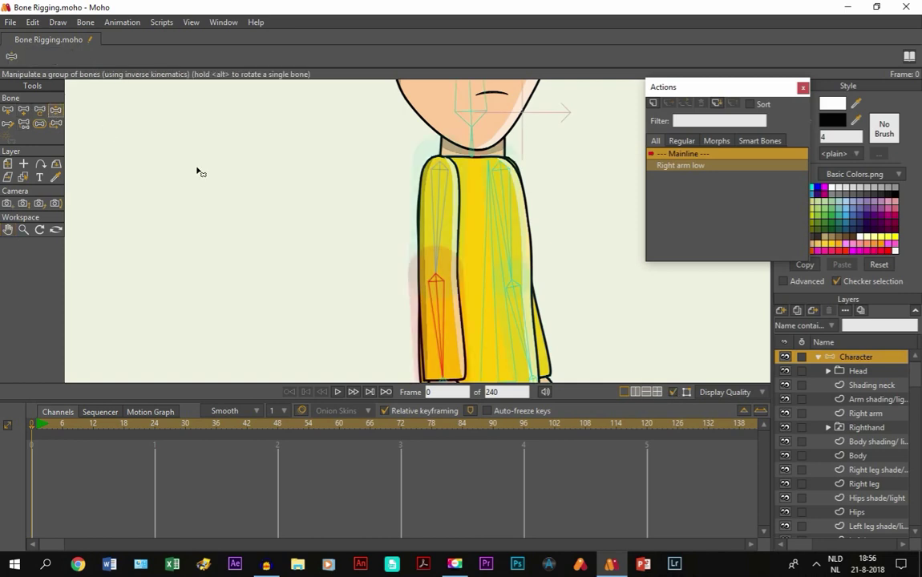
drag(441, 332, 512, 195)
scroll(457, 268, up, 3)
drag(478, 295, 425, 264)
drag(358, 279, 431, 325)
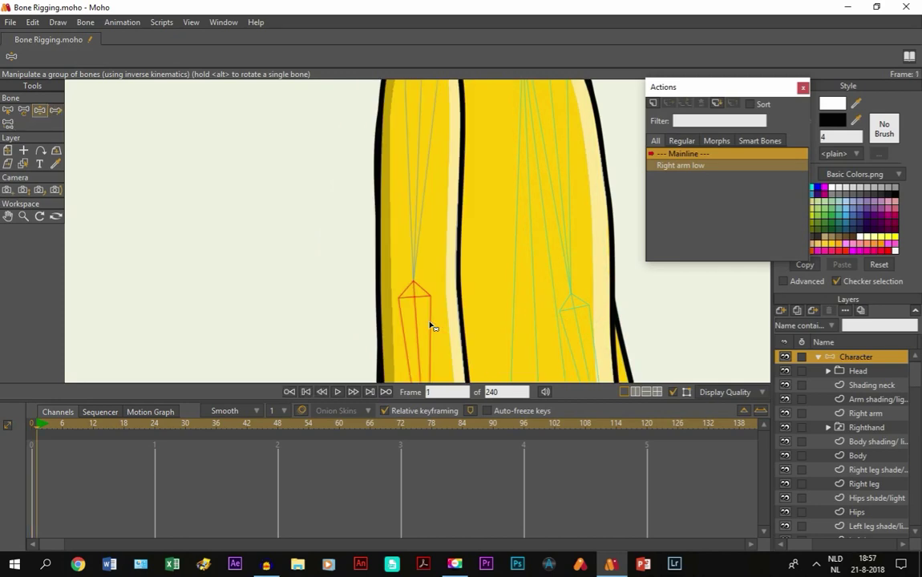
Step: Zoom out and pan over the character from the shoes back up to the head and face
click(8, 230)
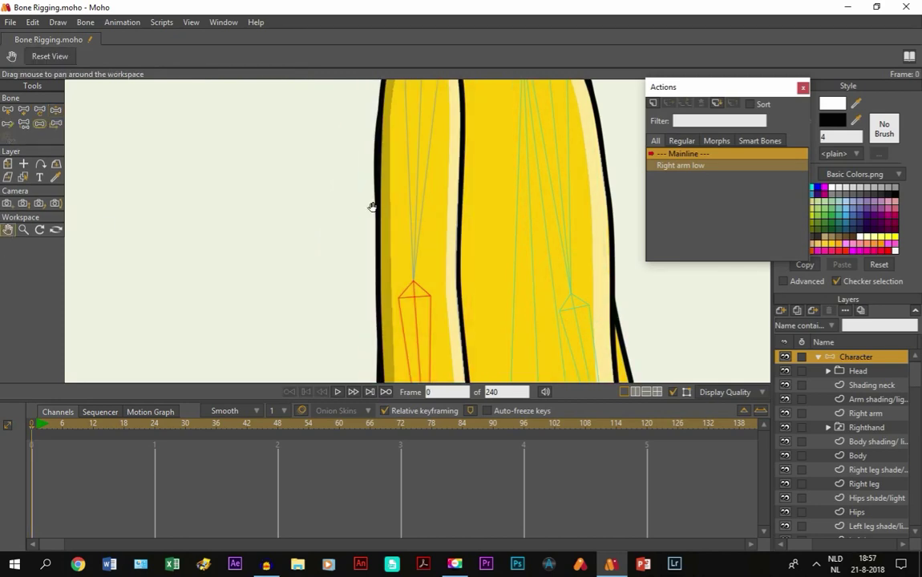
scroll(385, 160, down, 2)
drag(415, 371, 422, 295)
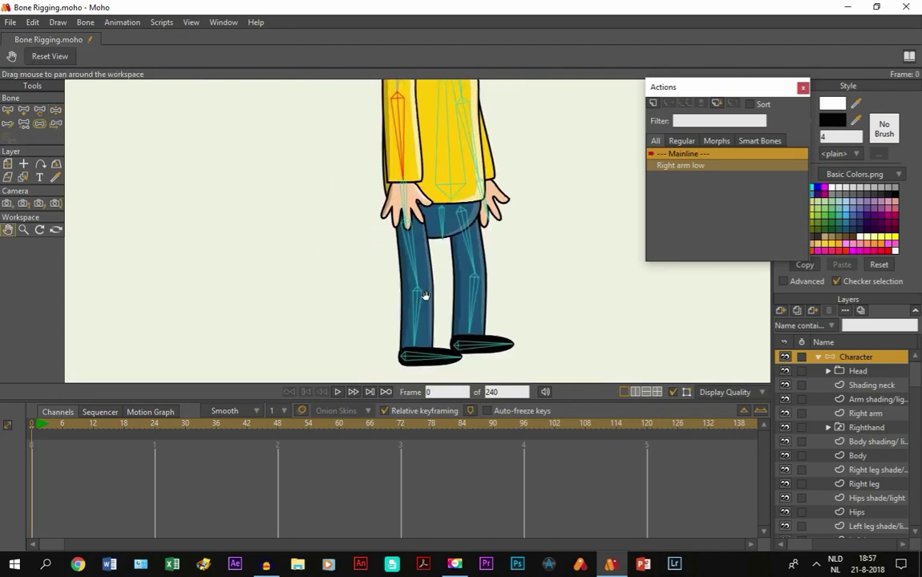
drag(437, 210, 446, 322)
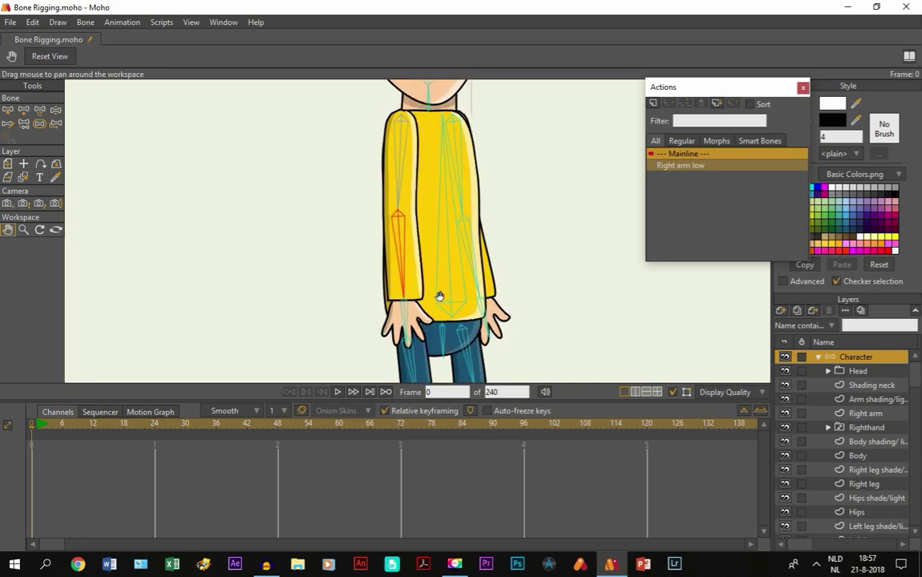
drag(433, 113, 430, 305)
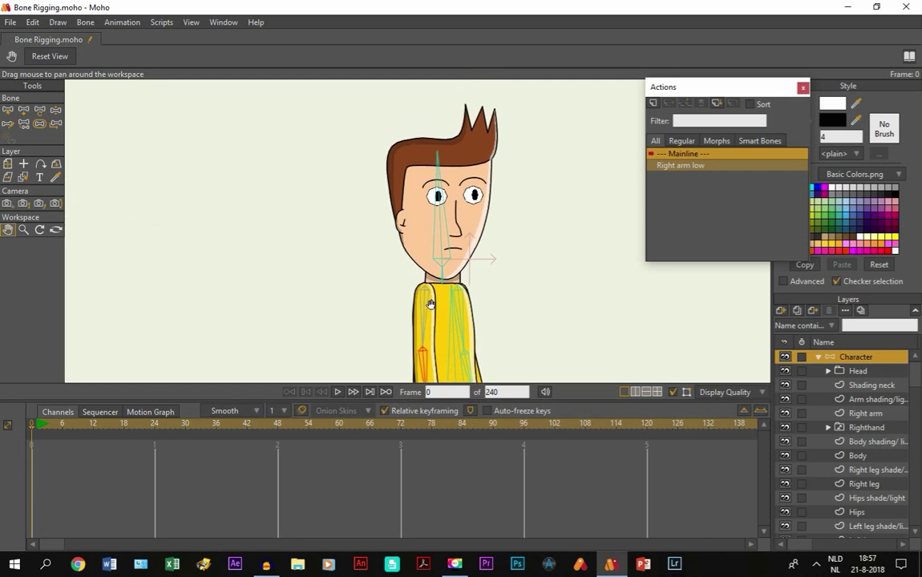
scroll(431, 302, up, 5)
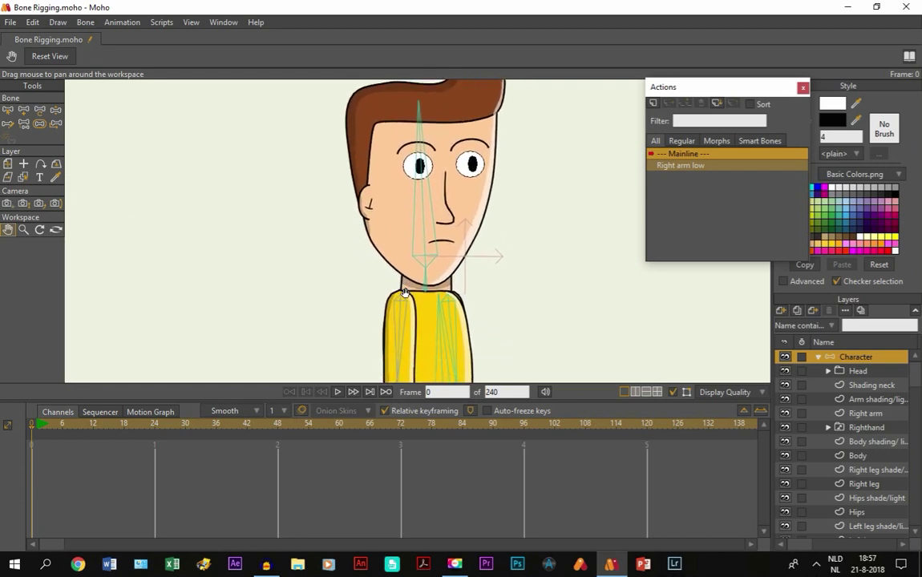
Step: With Select Bone active and no bone selected, zoom in close on the eyes and mouth
click(7, 110)
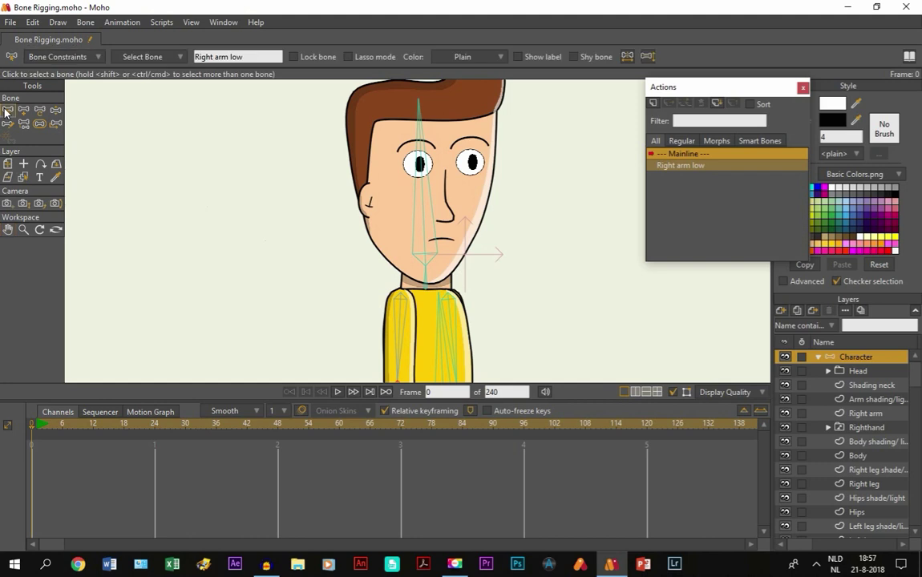
click(219, 219)
scroll(379, 203, up, 2)
click(7, 229)
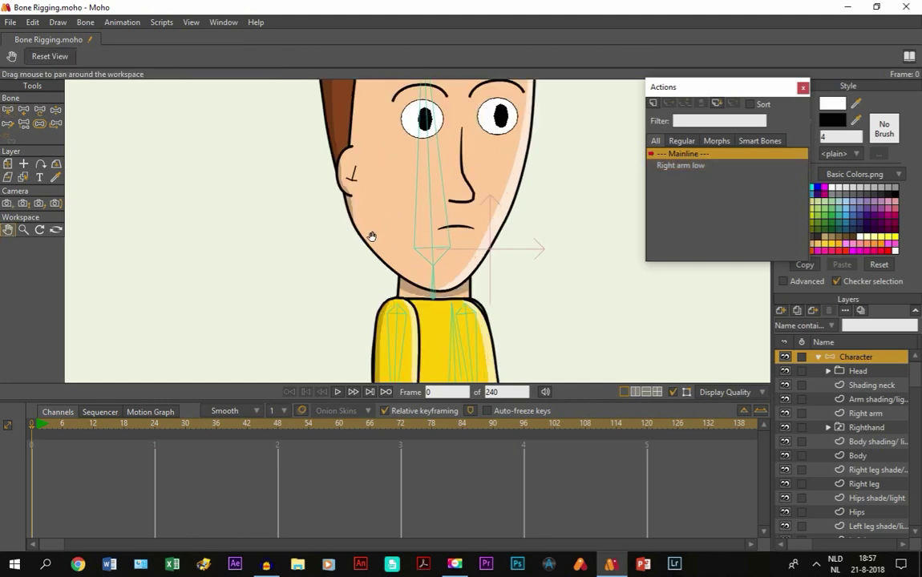
drag(371, 250, 366, 323)
scroll(404, 240, up, 2)
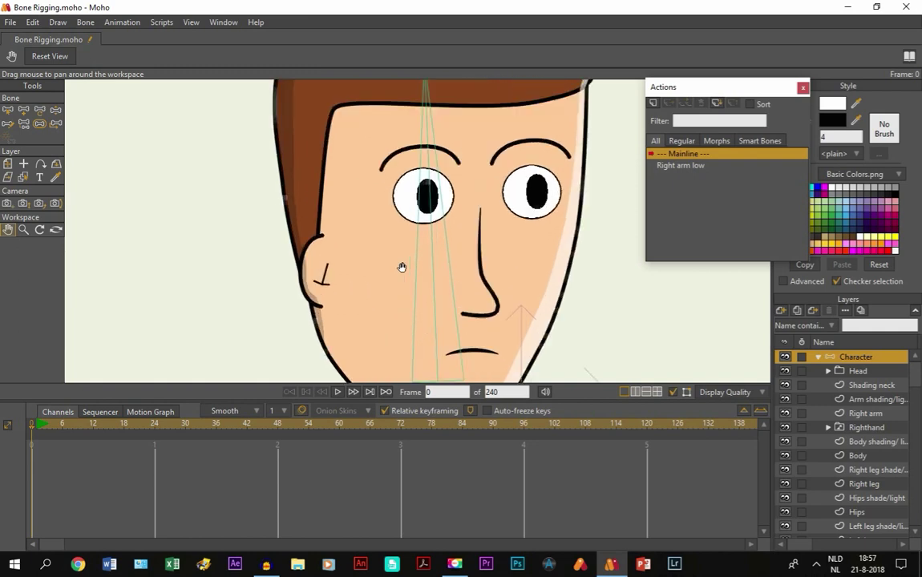
click(9, 111)
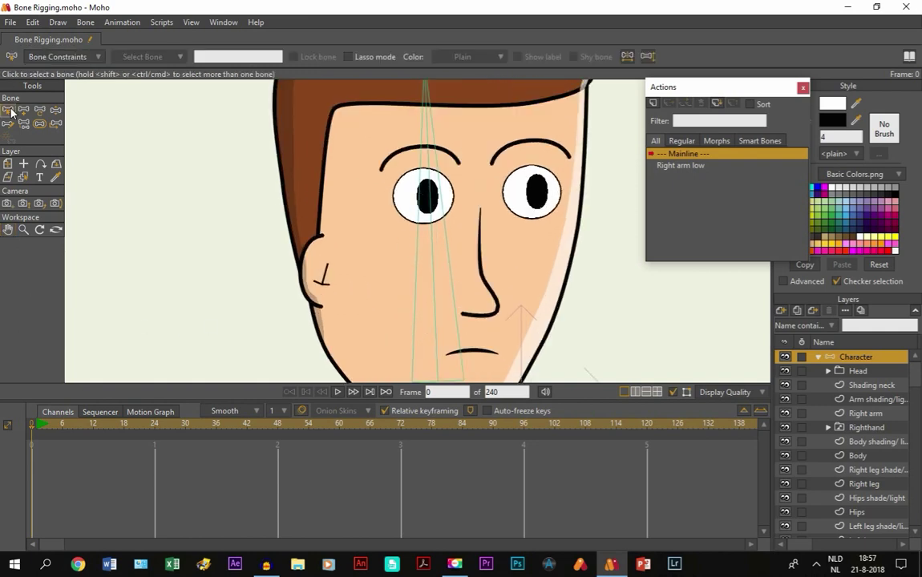
scroll(273, 160, down, 1)
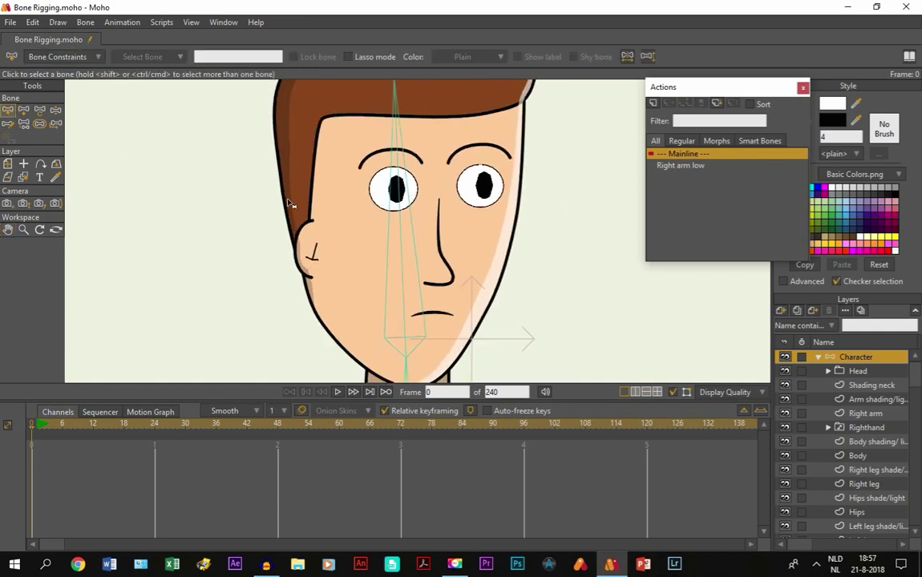
scroll(289, 203, down, 5)
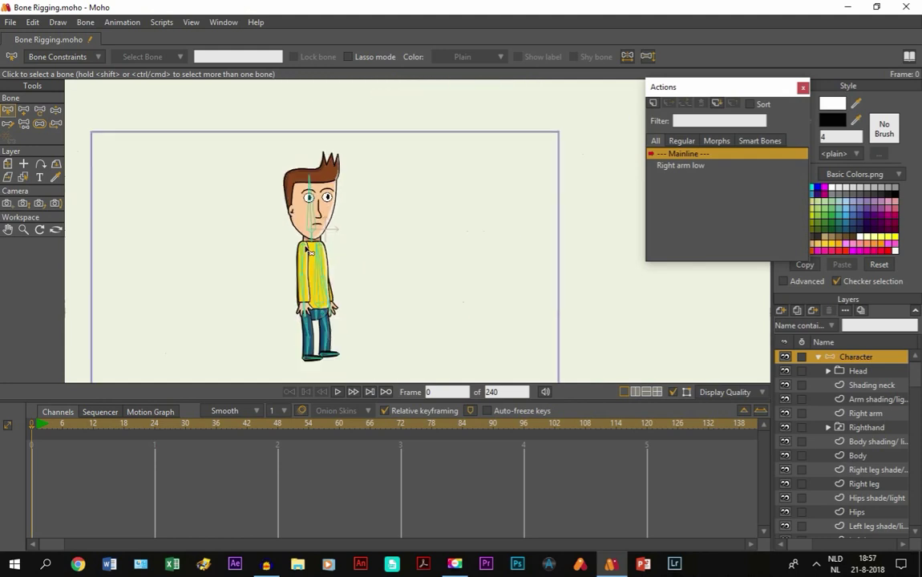
scroll(277, 233, up, 5)
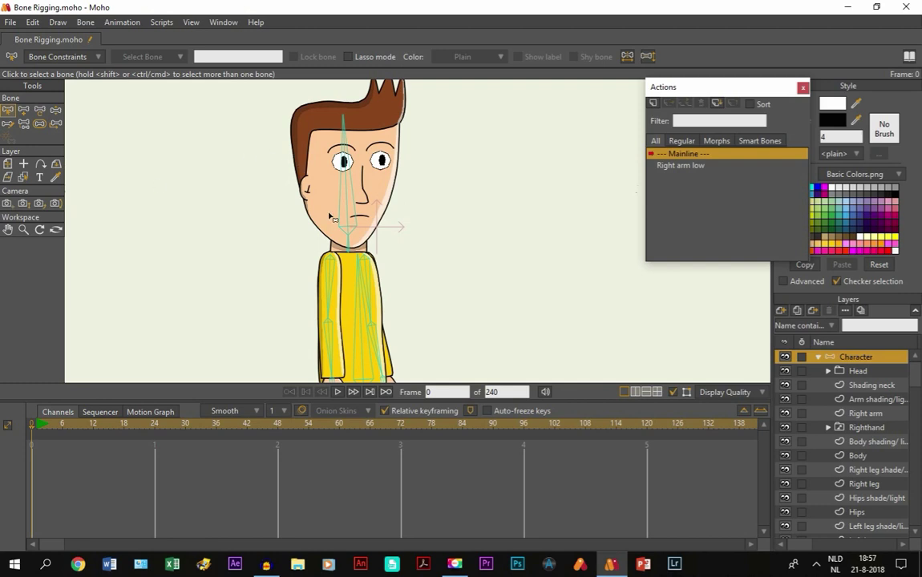
scroll(325, 209, up, 4)
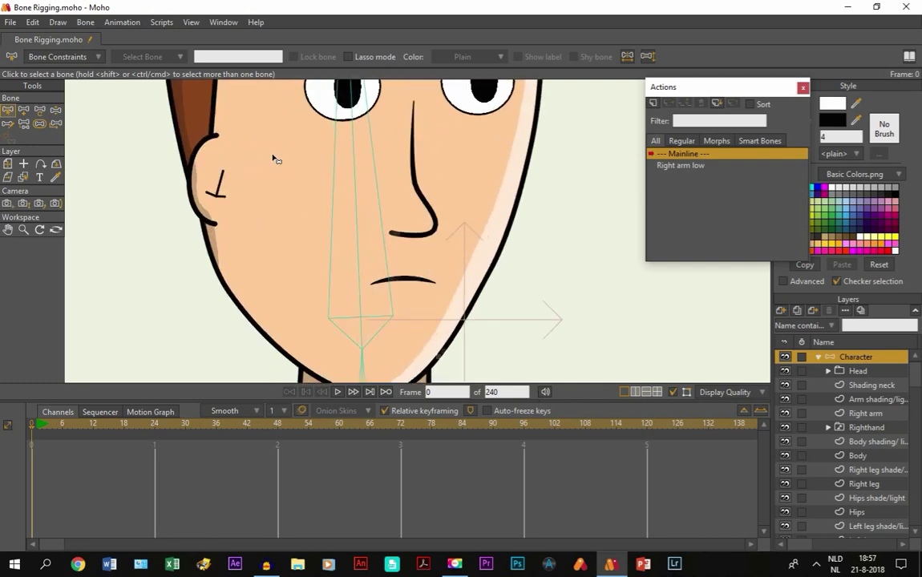
Step: Draw bone B17 leftward beside the left eye and set its bone strength to 0
click(7, 229)
drag(190, 229, 221, 300)
click(23, 110)
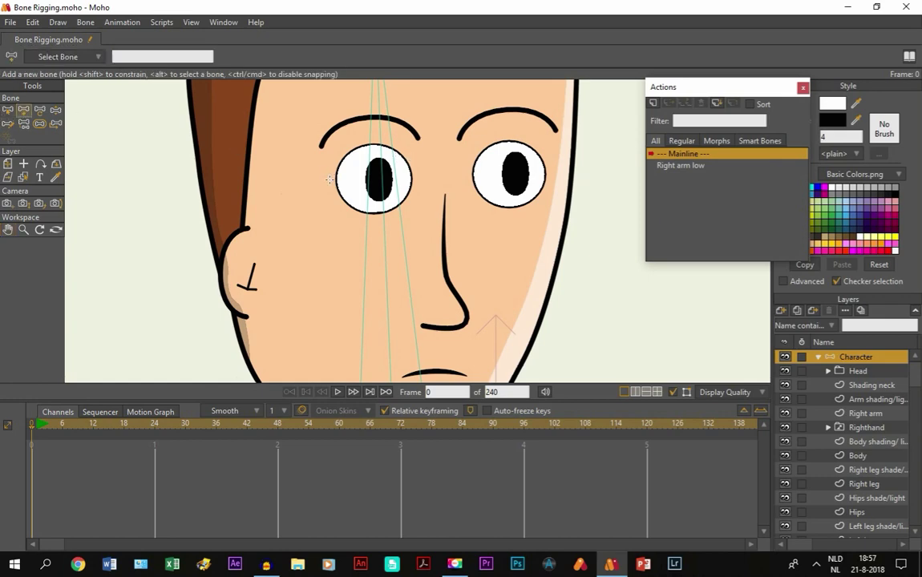
drag(319, 181, 278, 182)
click(40, 123)
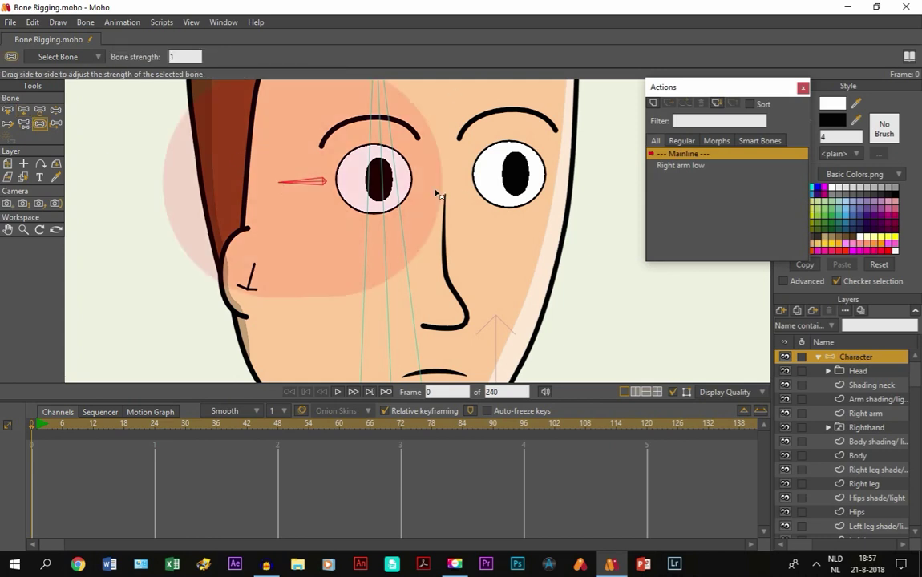
drag(317, 187, 4, 227)
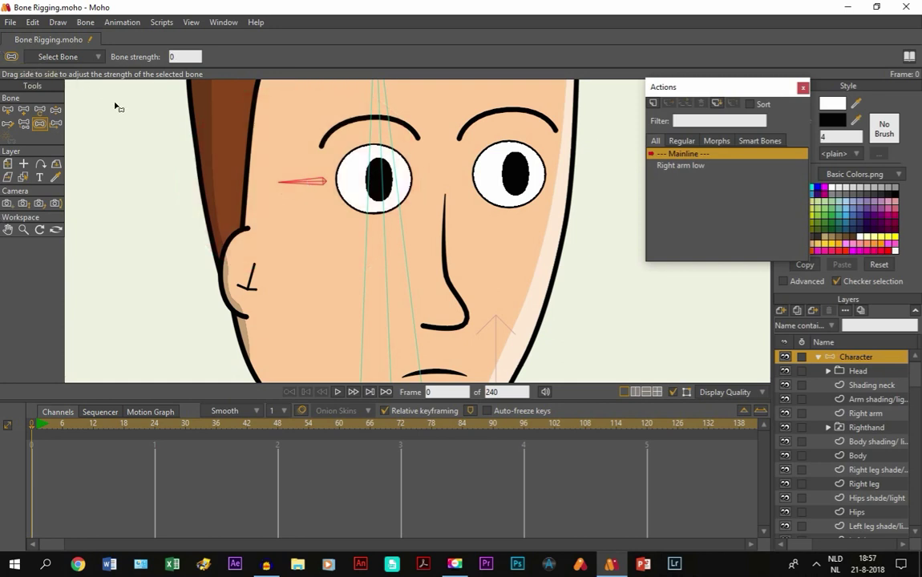
Step: Replace the name B17 with 'Pupils Vertical' in the bone name field
click(8, 110)
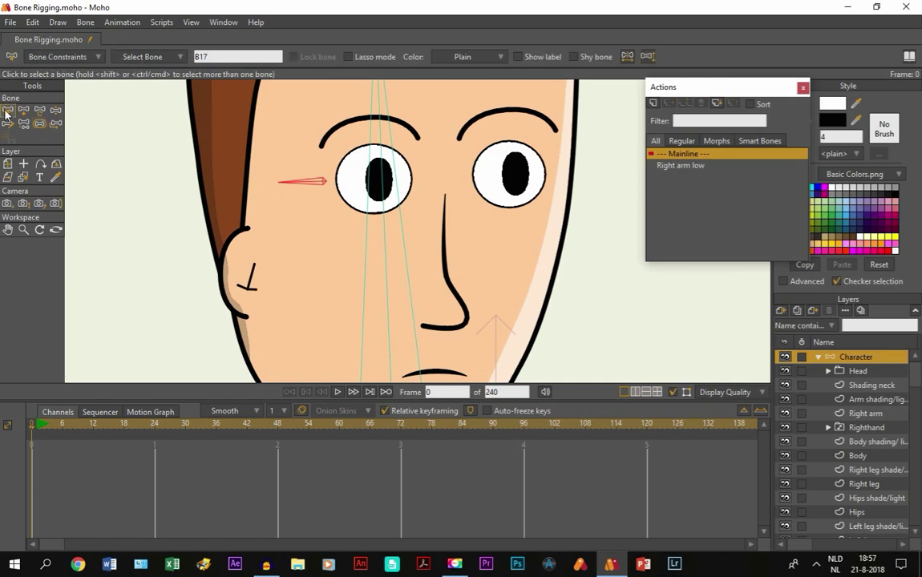
double_click(206, 57)
key(Caps_Lock)
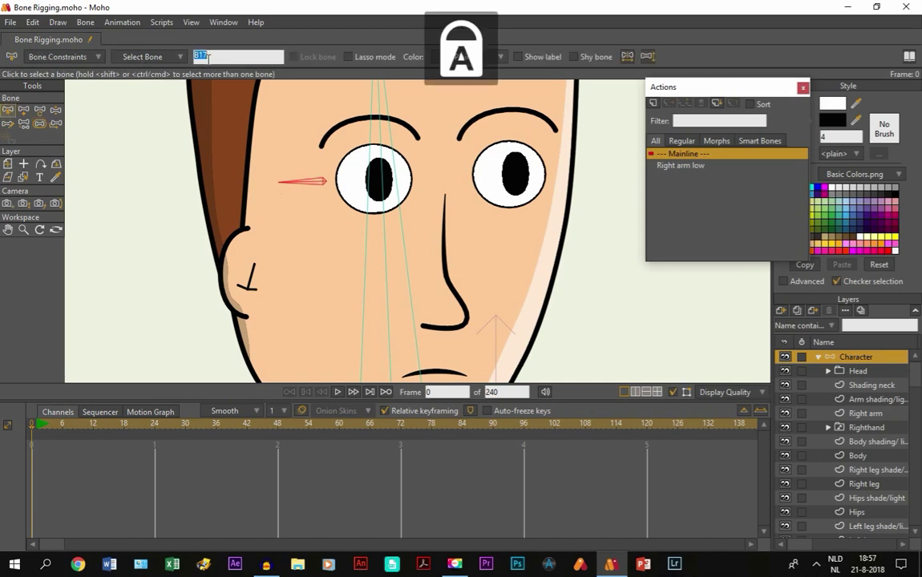
text(P)
key(Caps_Lock)
text(up)
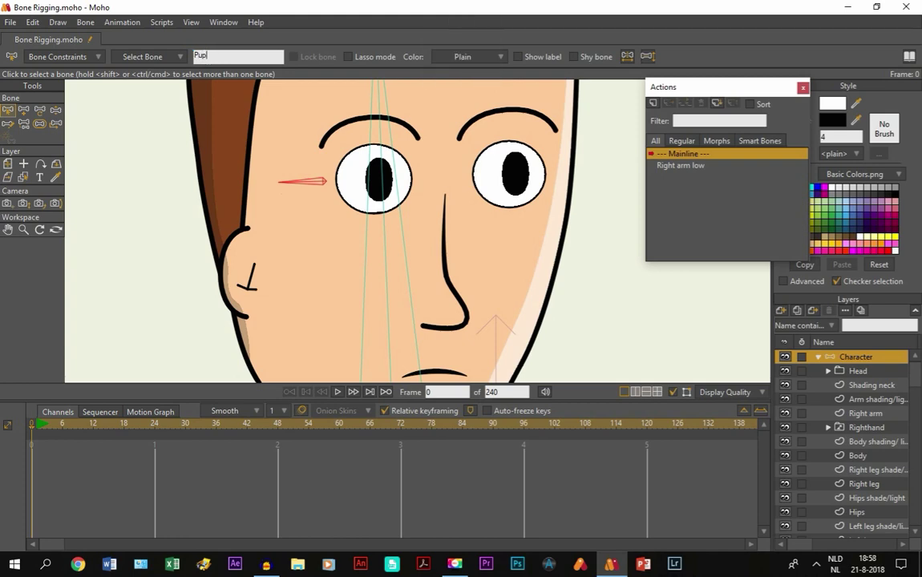
text(ils)
key(Caps_Lock)
text(H)
key(Caps_Lock)
key(Caps_Lock)
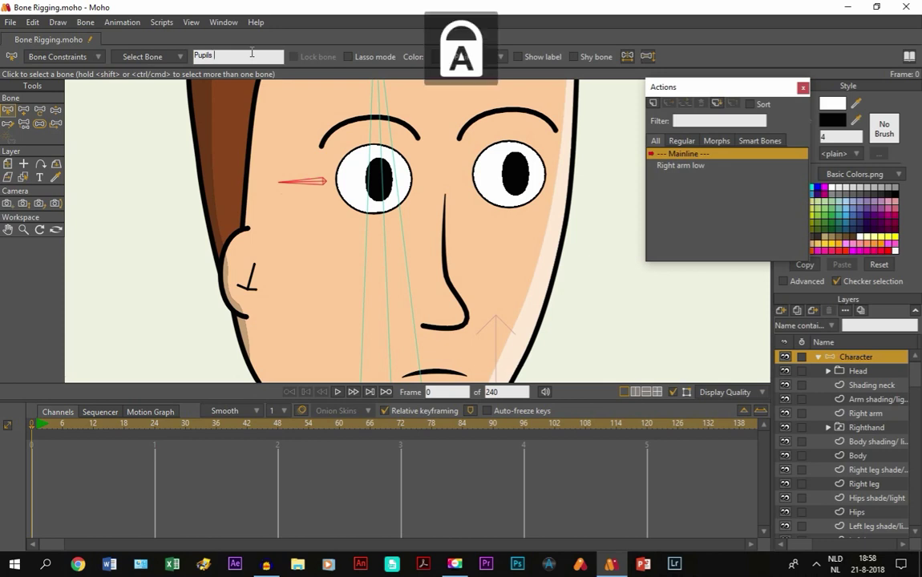
text(V)
key(Caps_Lock)
text(ertical)
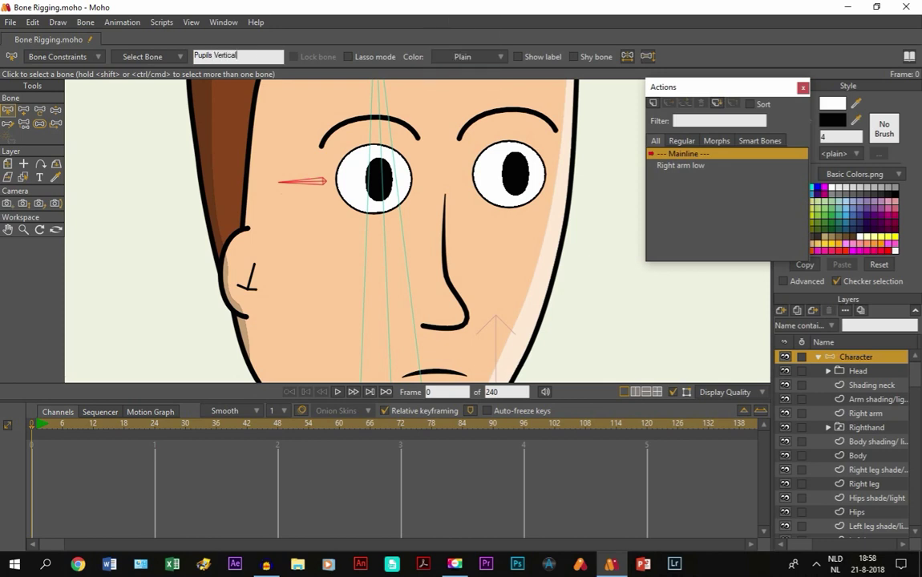
key(Return)
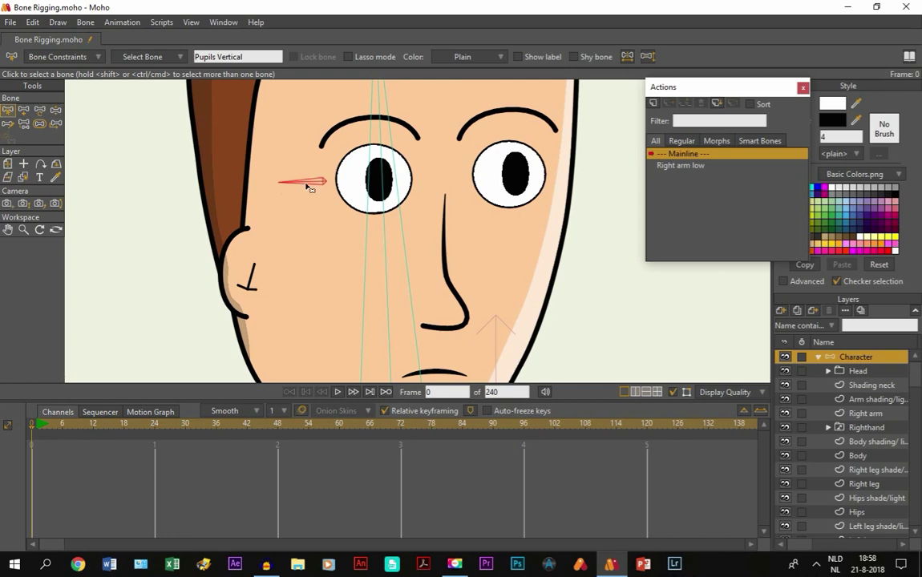
Step: Turn on angle constraints for Pupils Vertical with minimum -70 and maximum 70 degrees
click(48, 56)
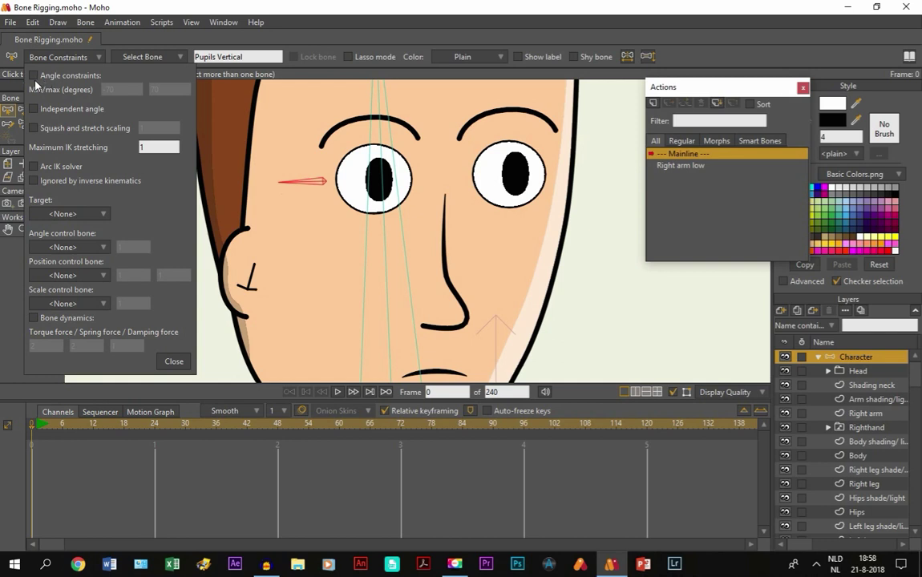
click(33, 75)
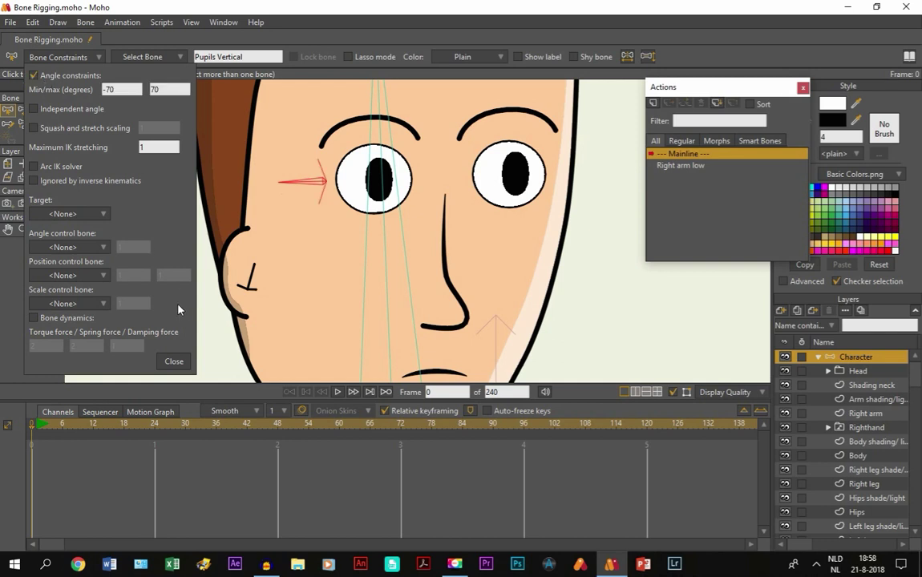
click(170, 362)
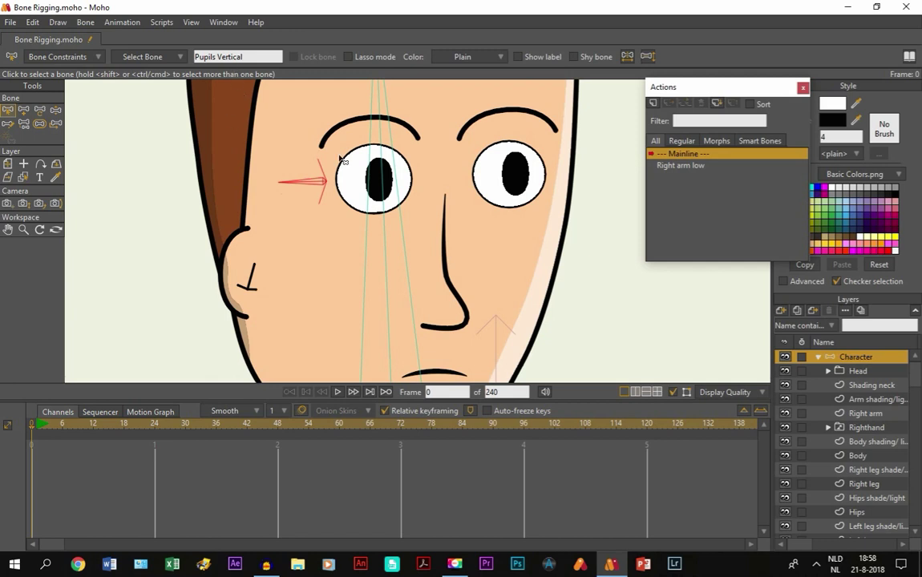
Step: Create the 'Pupils Vertical' action and rotate the eye bone up-left to 111.5278° at frame 1
click(655, 105)
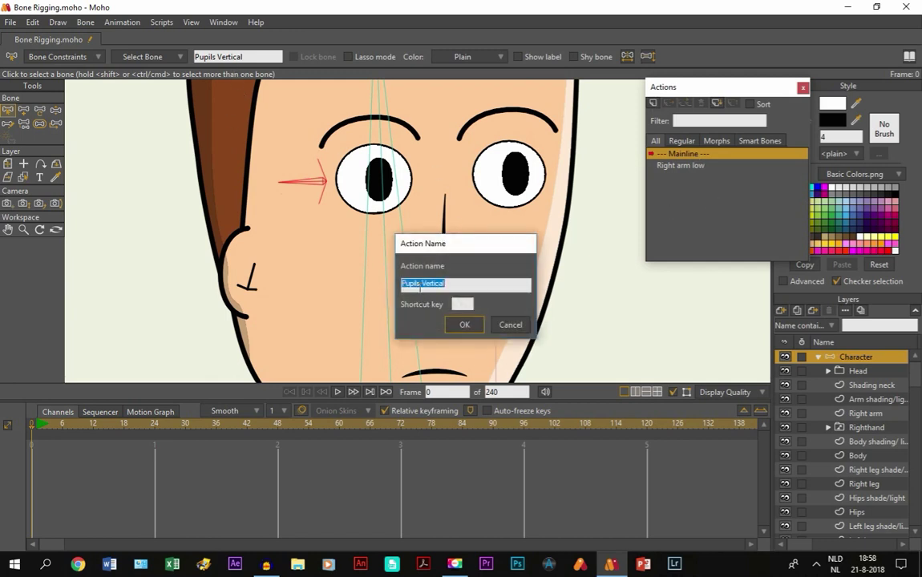
click(465, 325)
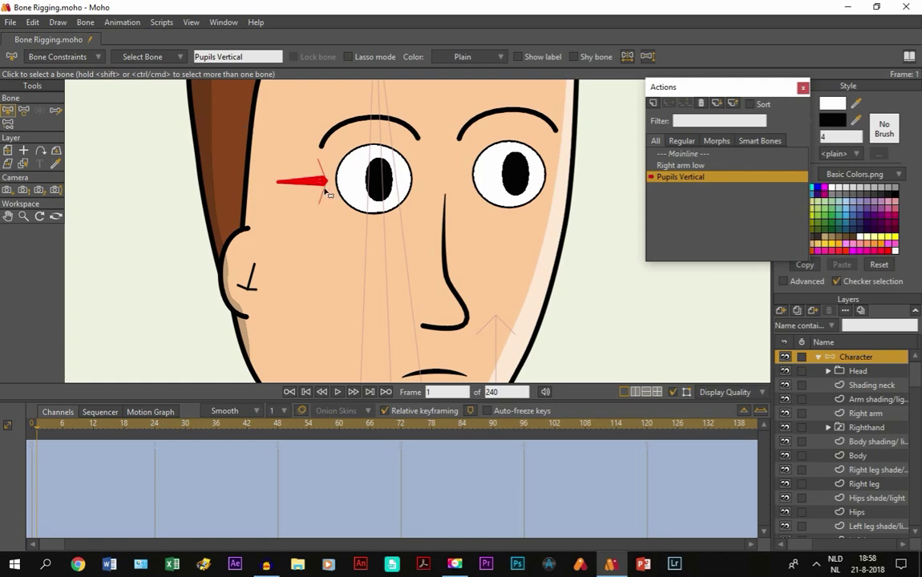
click(23, 110)
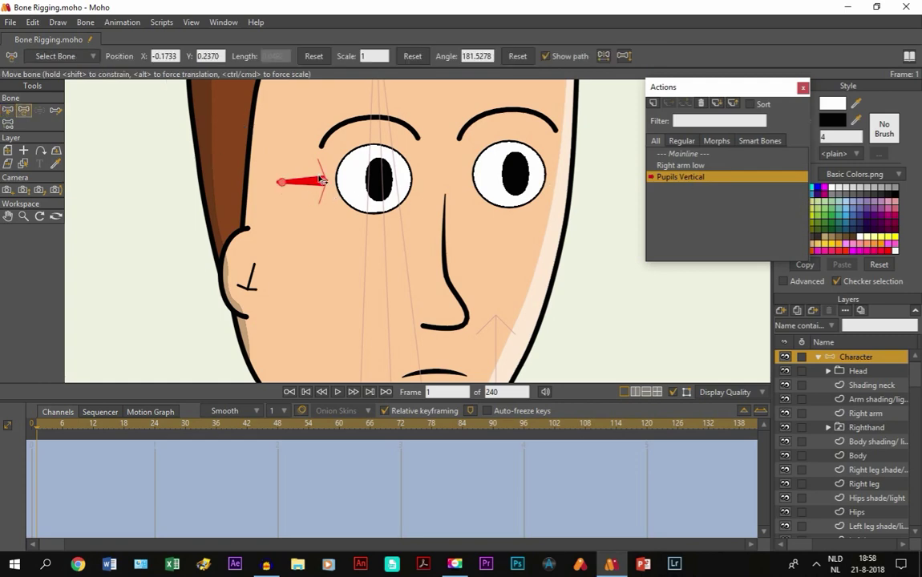
drag(290, 161, 314, 151)
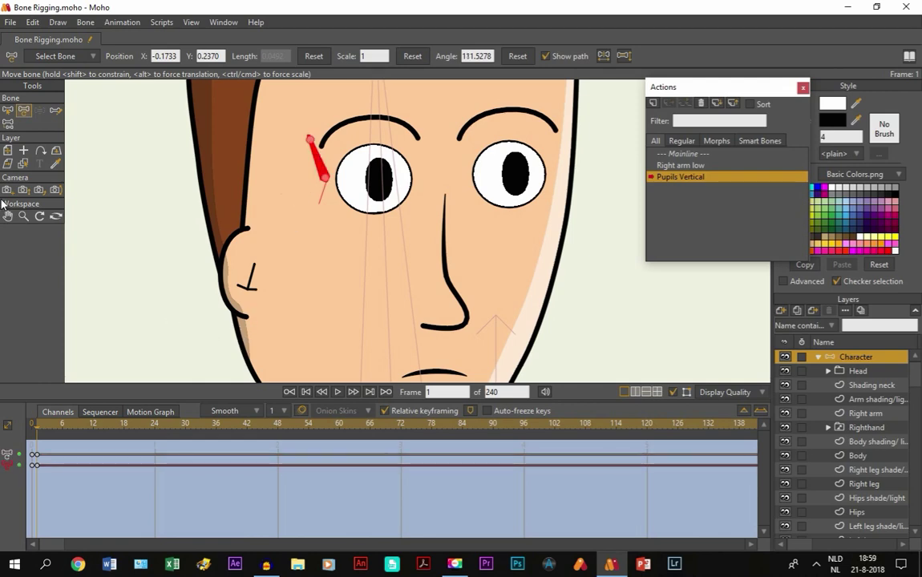
Step: Expand the Head and Eyes folders and select the Eyes drawing layer
click(828, 371)
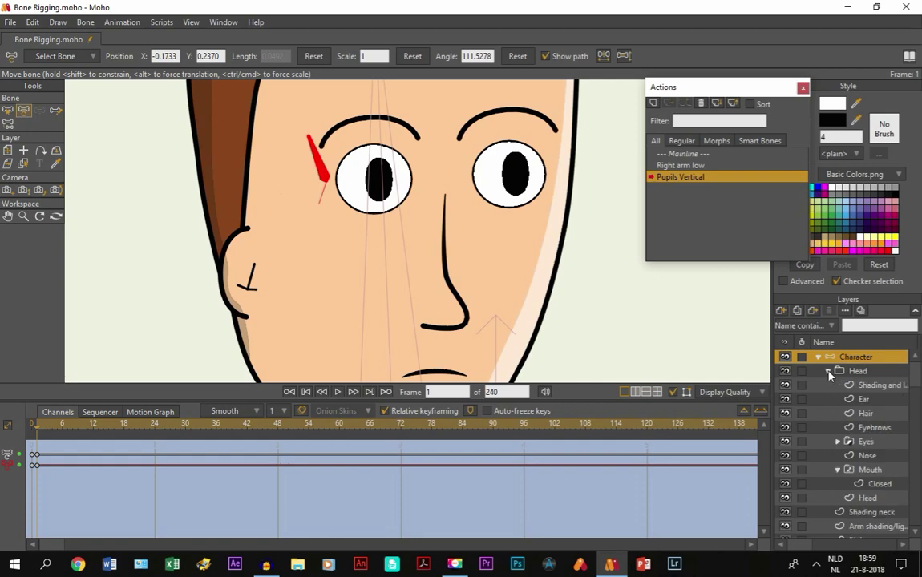
click(838, 441)
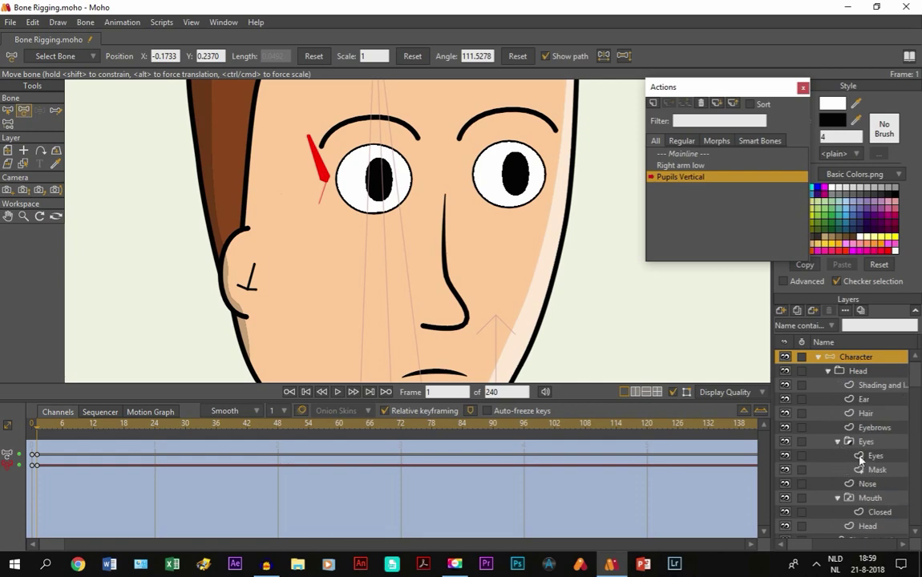
click(860, 457)
Step: Select both pupils and drag them up toward the top of the eyes
click(19, 113)
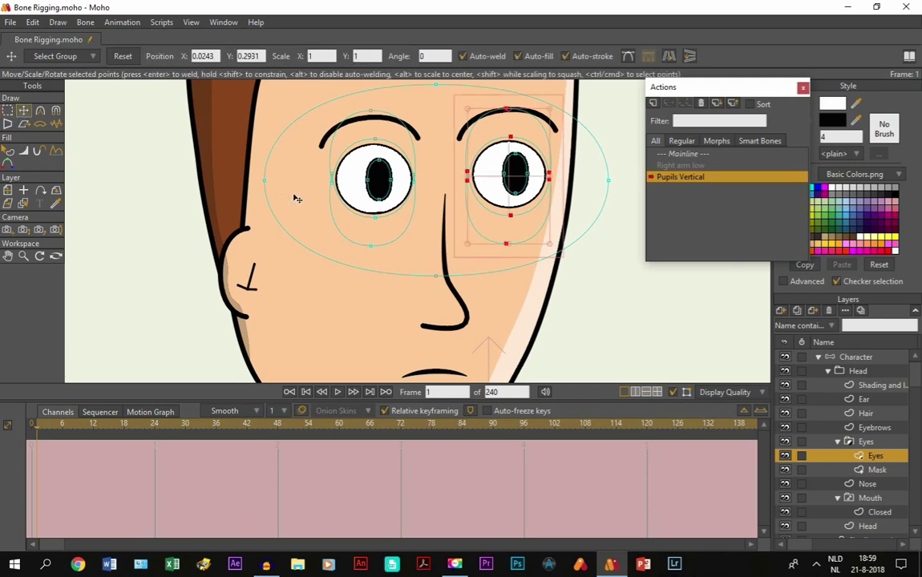
click(220, 155)
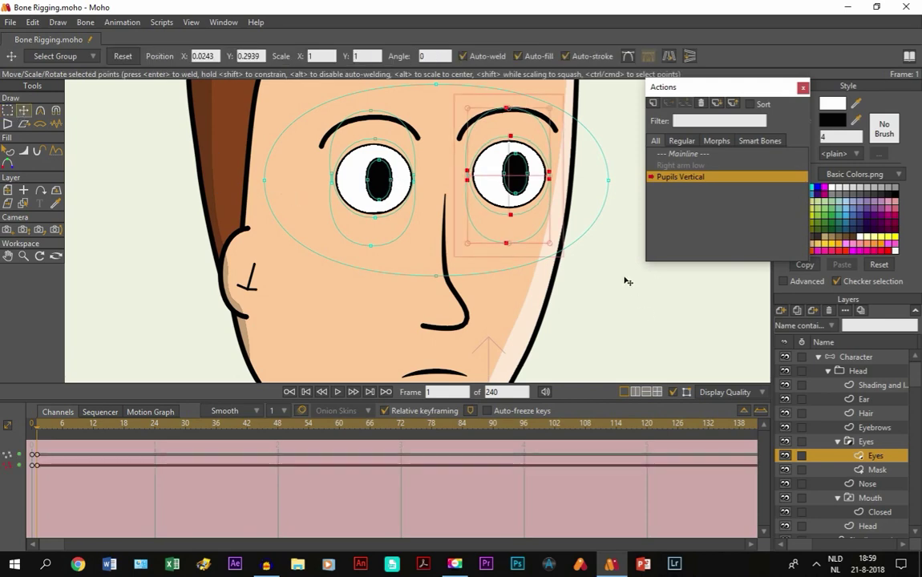
key(ctrl+z)
key(ctrl+z)
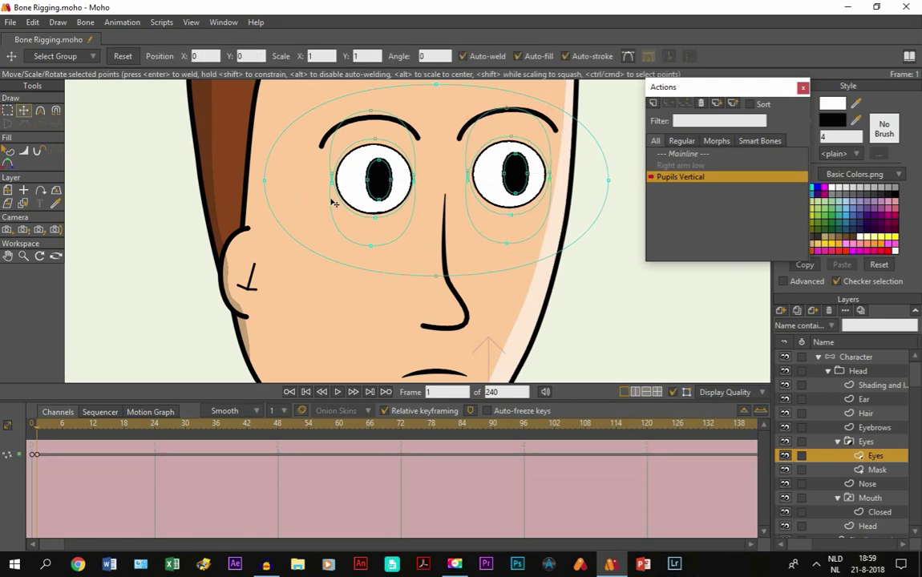
click(384, 186)
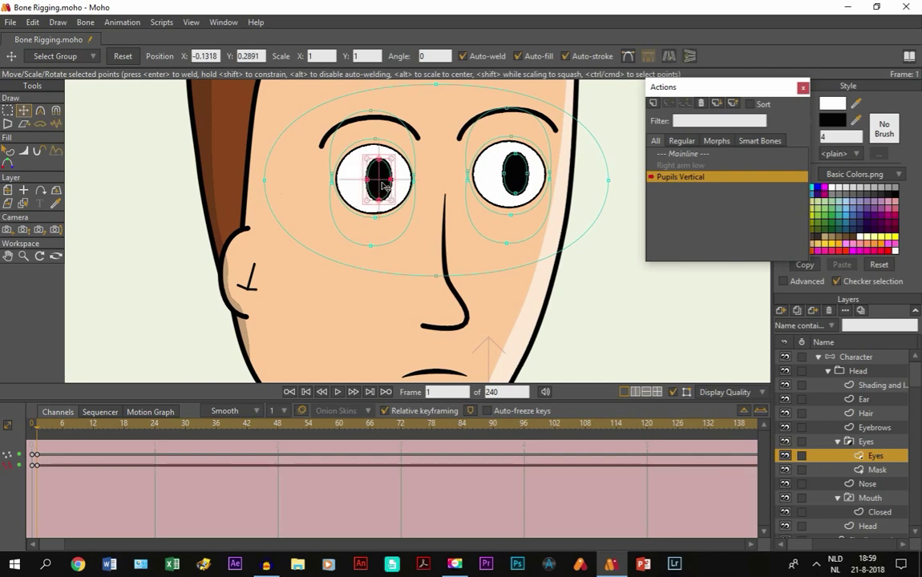
shift+click(517, 176)
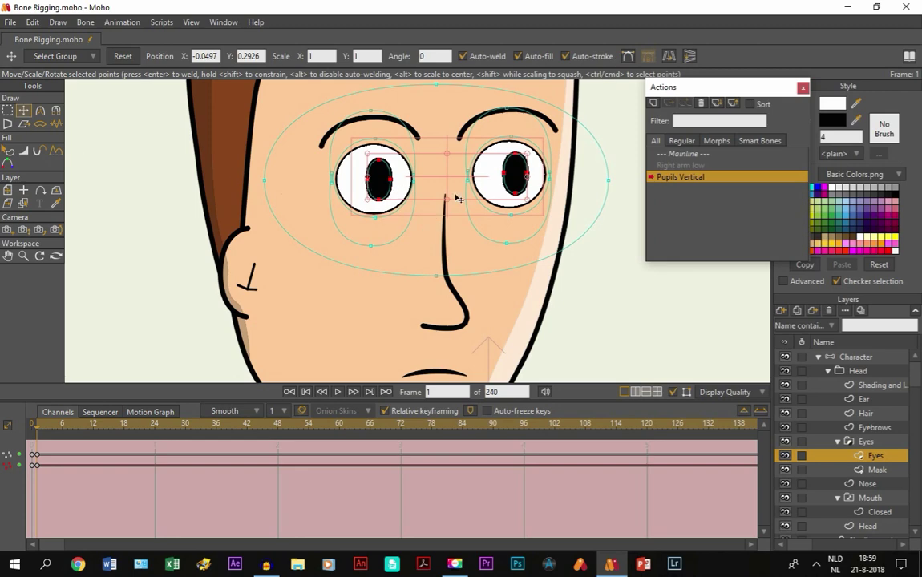
drag(444, 190, 442, 164)
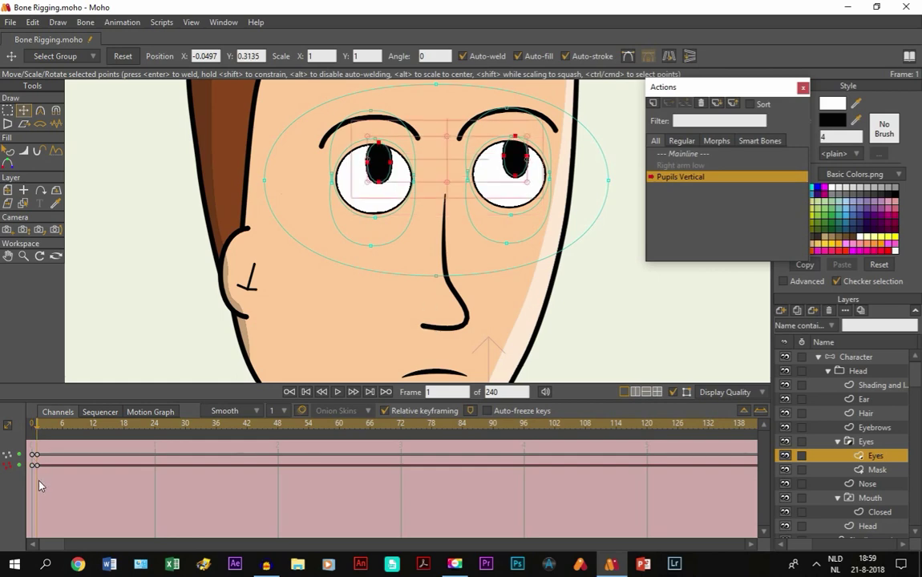
double_click(668, 155)
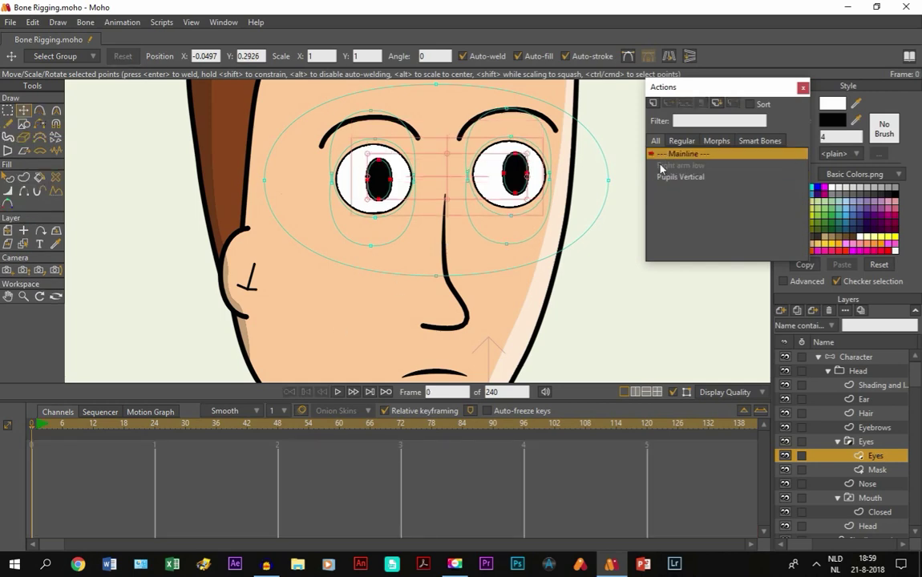
click(848, 360)
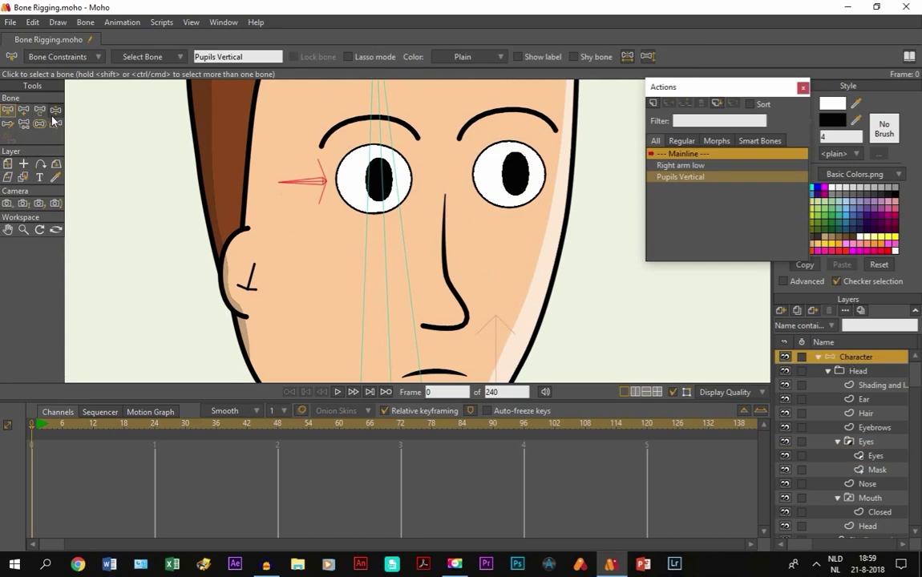
click(56, 110)
mouse_move(299, 186)
mouse_down()
mouse_move(318, 164)
mouse_move(319, 142)
mouse_move(305, 165)
mouse_move(312, 142)
mouse_move(313, 196)
mouse_move(318, 147)
mouse_move(312, 178)
mouse_up()
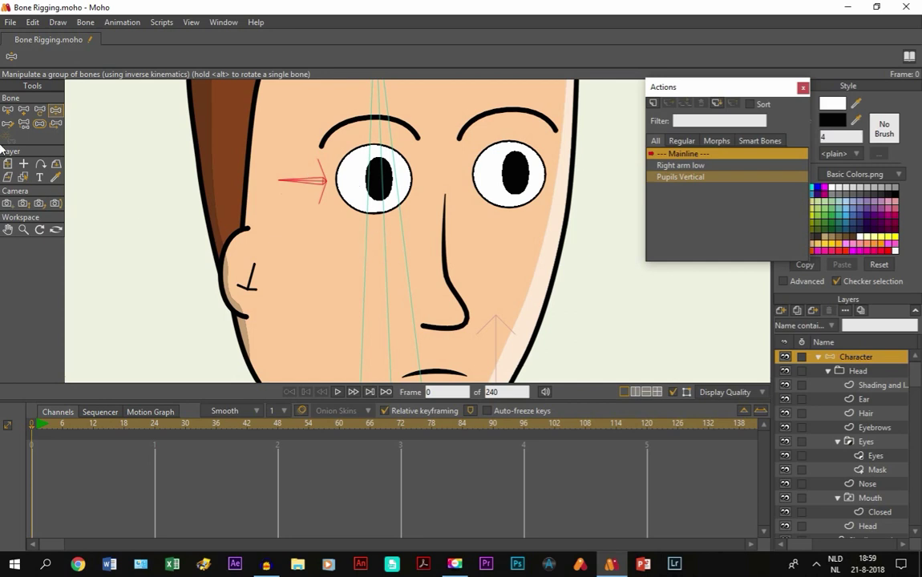
click(6, 112)
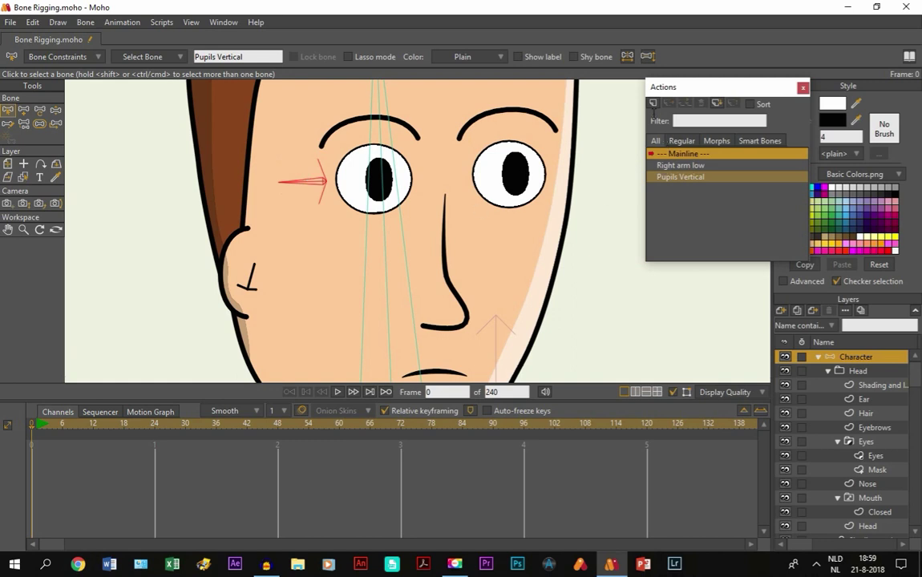
Step: Duplicate the action as 'Pupils Vertical 2' and rotate the eye bone downward
click(717, 104)
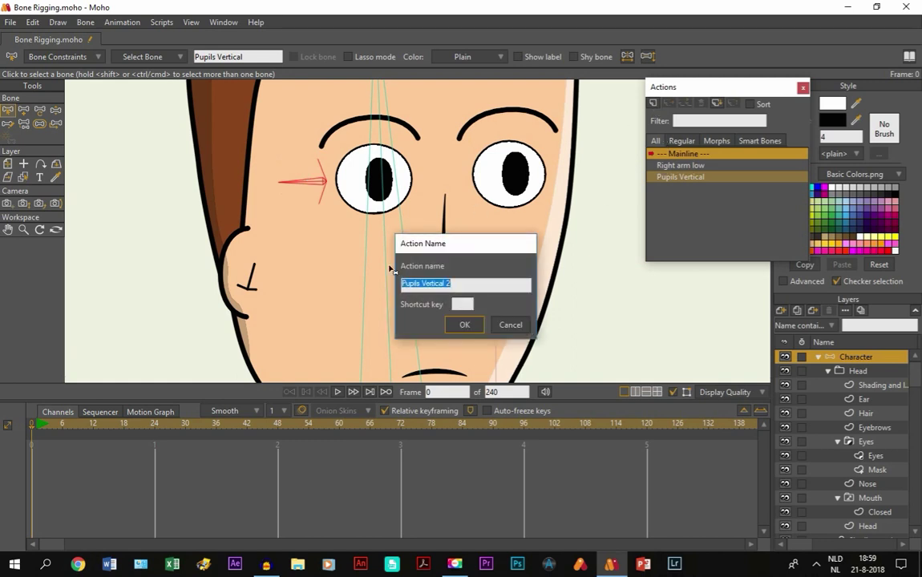
click(463, 325)
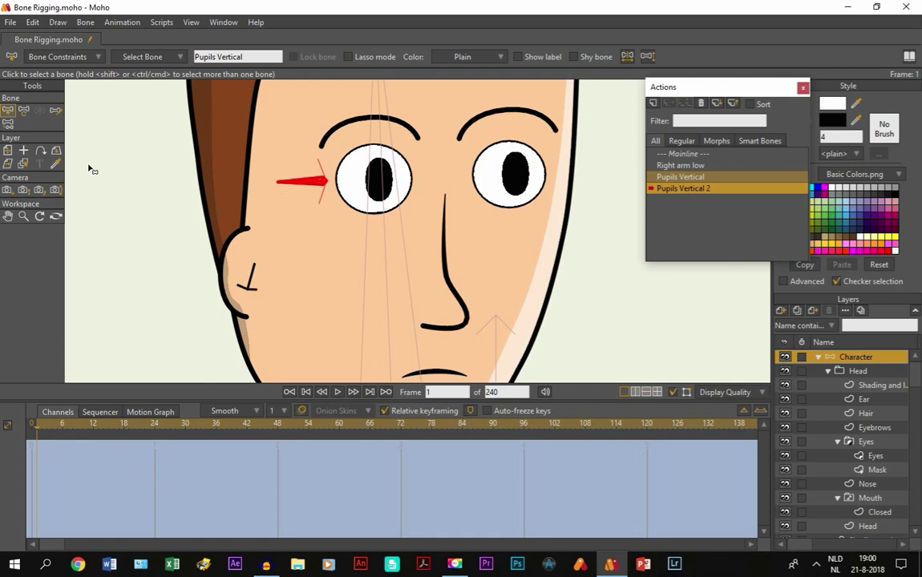
click(23, 111)
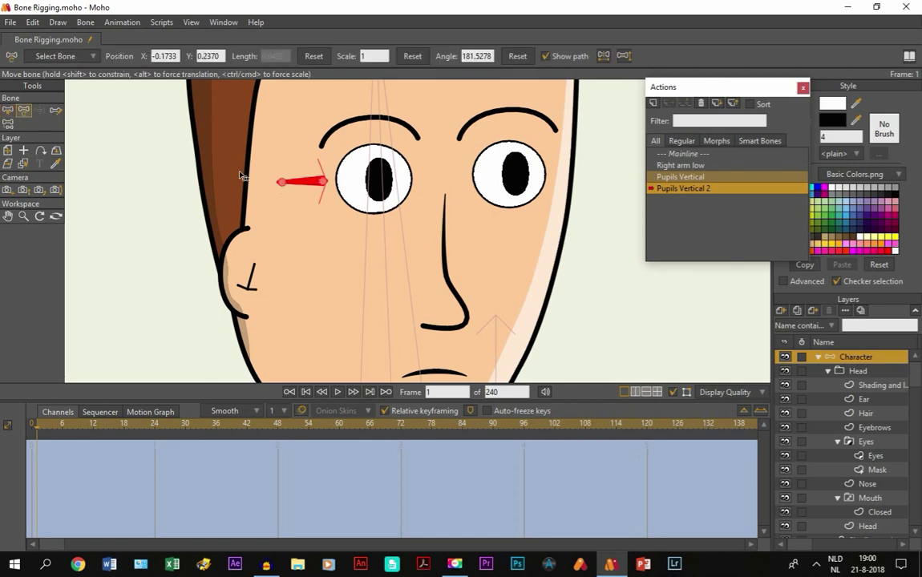
drag(286, 182, 319, 238)
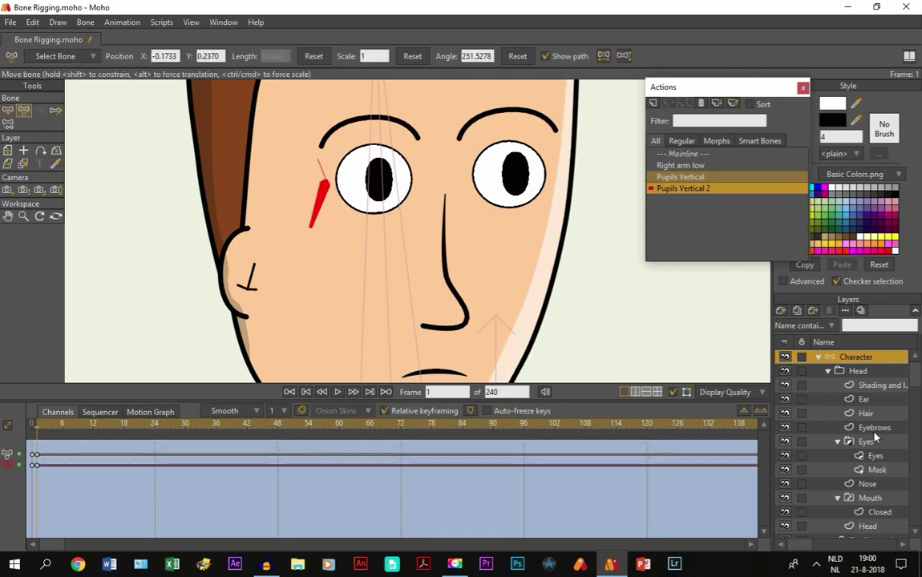
Step: Move both pupils down on the Eyes layer, then return to Mainline with the Character layer selected
click(874, 456)
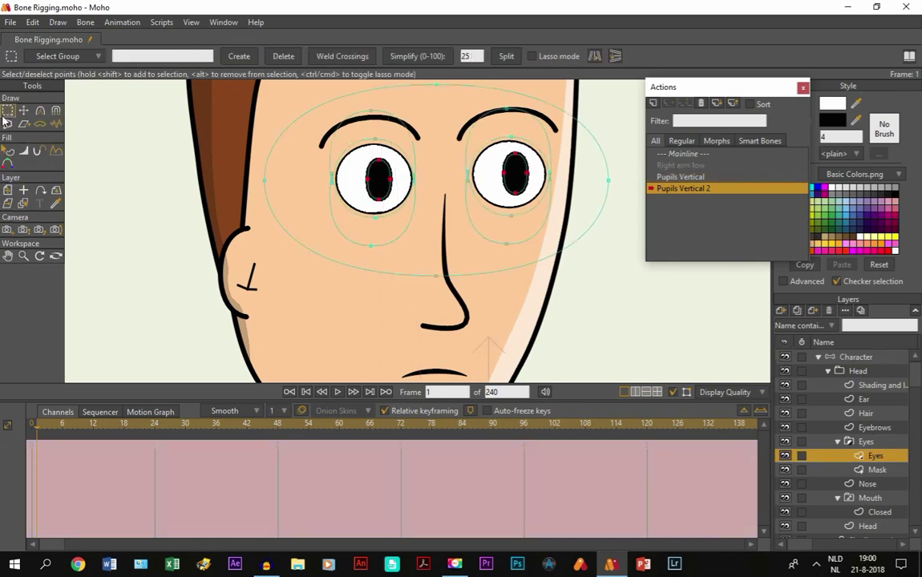
click(23, 110)
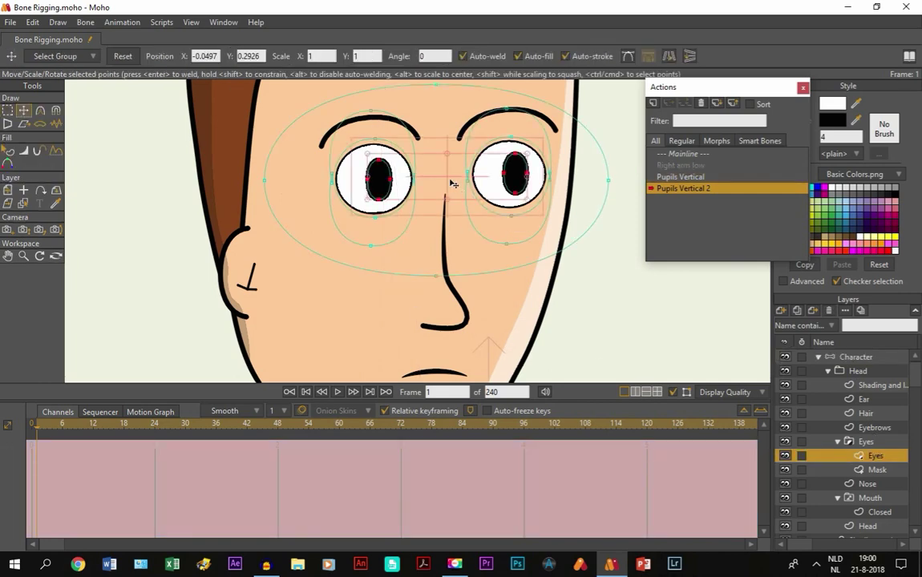
drag(453, 185, 453, 205)
click(672, 154)
click(672, 155)
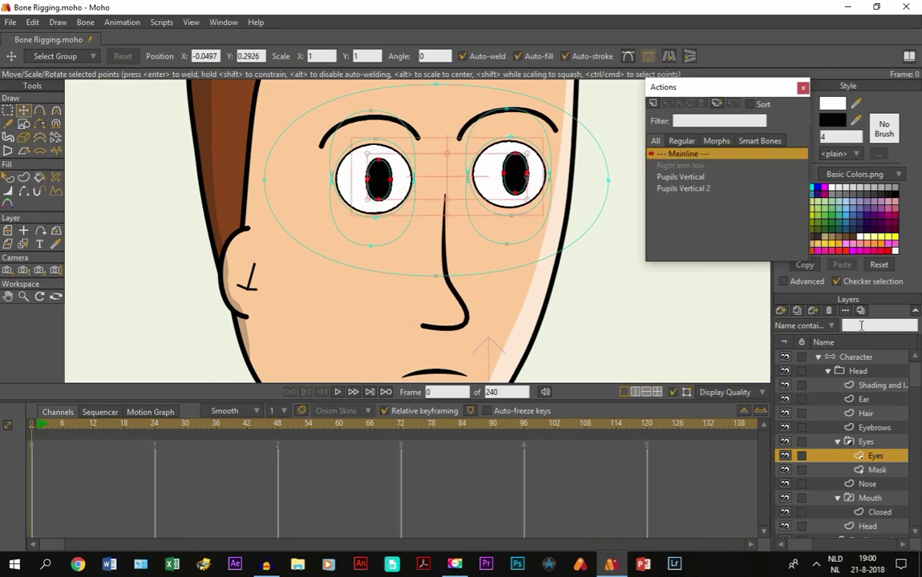
click(855, 357)
click(56, 110)
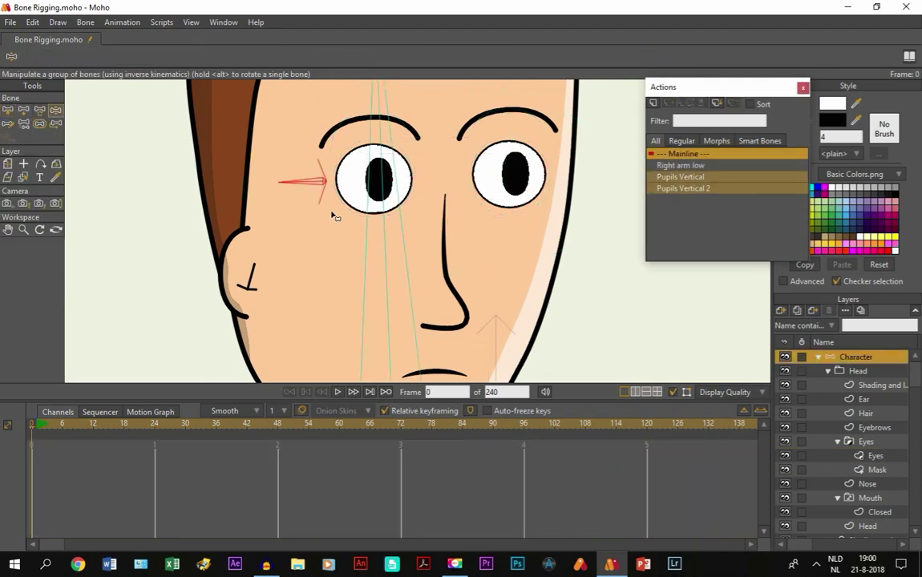
drag(277, 167, 305, 188)
Step: Drag the left eyelid points on the Eyes layer, then uncheck Show Curves to hide the outlines
click(872, 459)
click(25, 110)
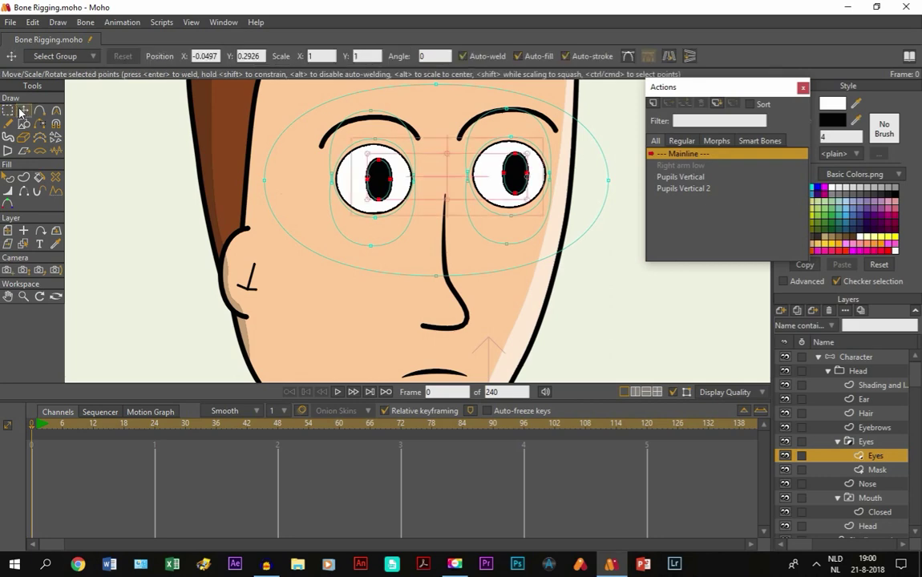
click(376, 142)
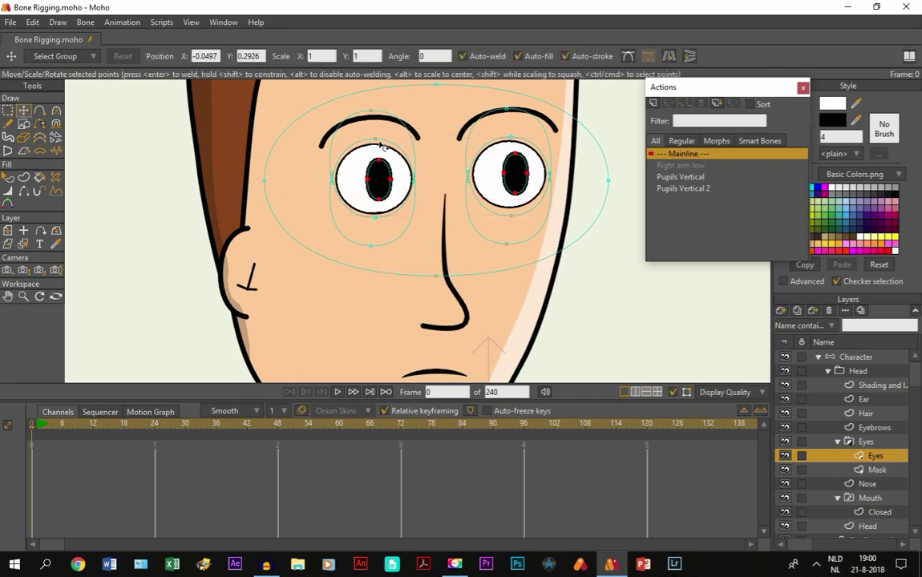
mouse_move(381, 147)
mouse_down()
mouse_move(375, 195)
mouse_move(381, 146)
mouse_move(384, 174)
mouse_move(378, 167)
mouse_up()
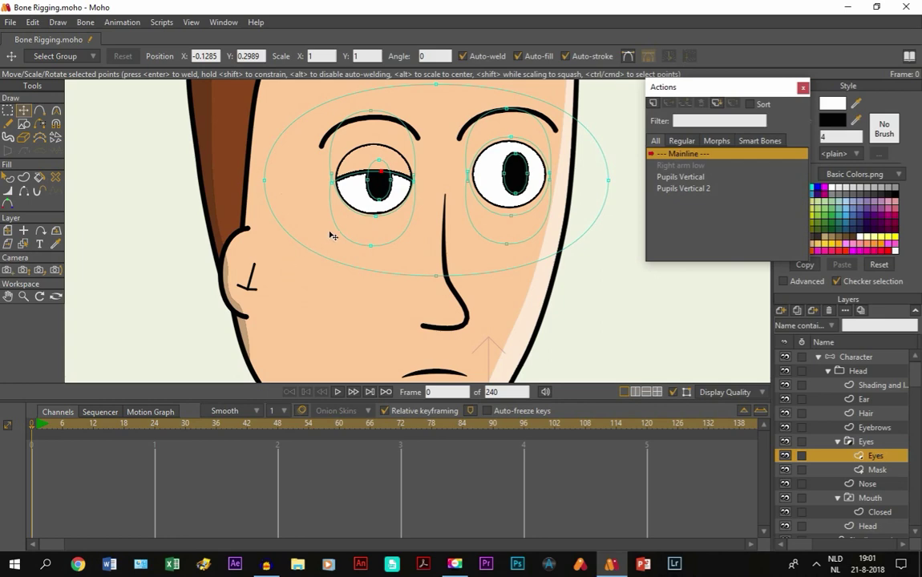
drag(374, 213, 374, 141)
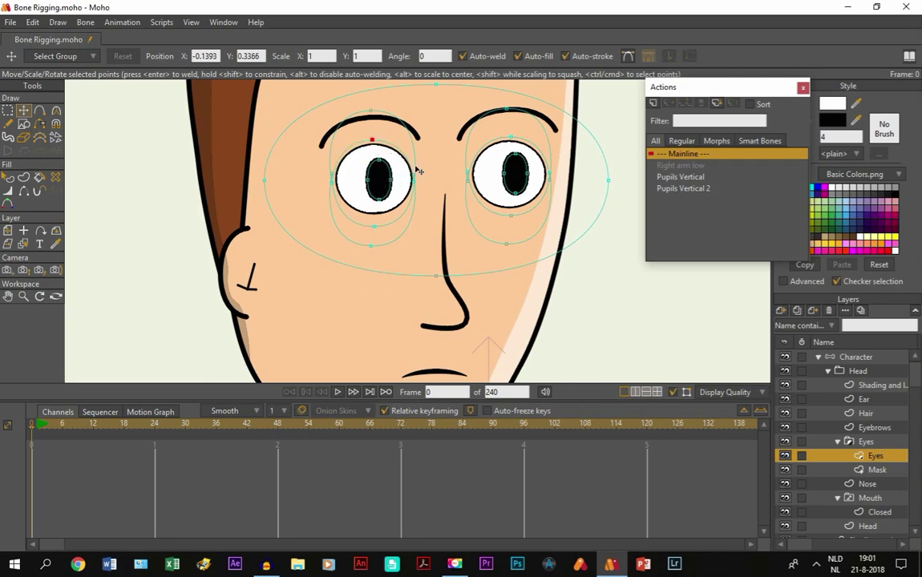
scroll(433, 184, down, 1)
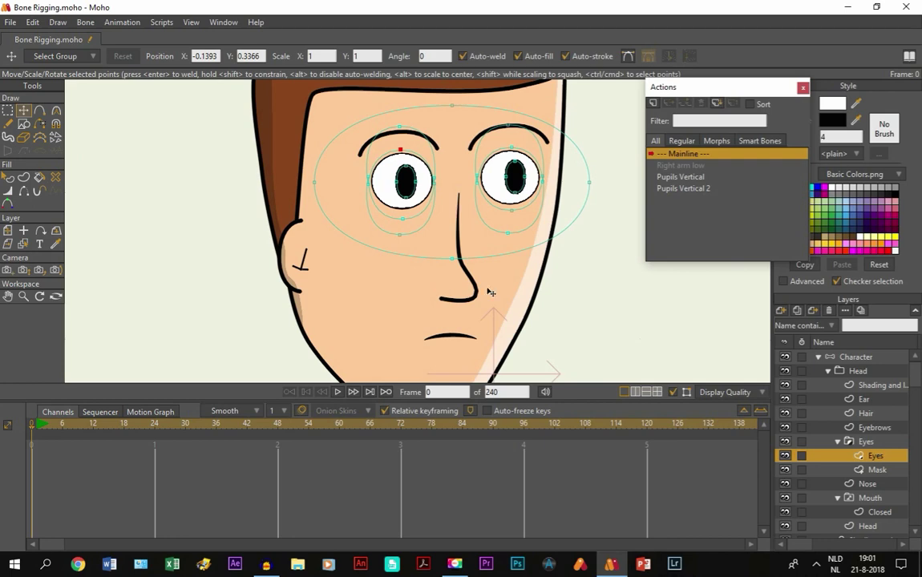
click(675, 392)
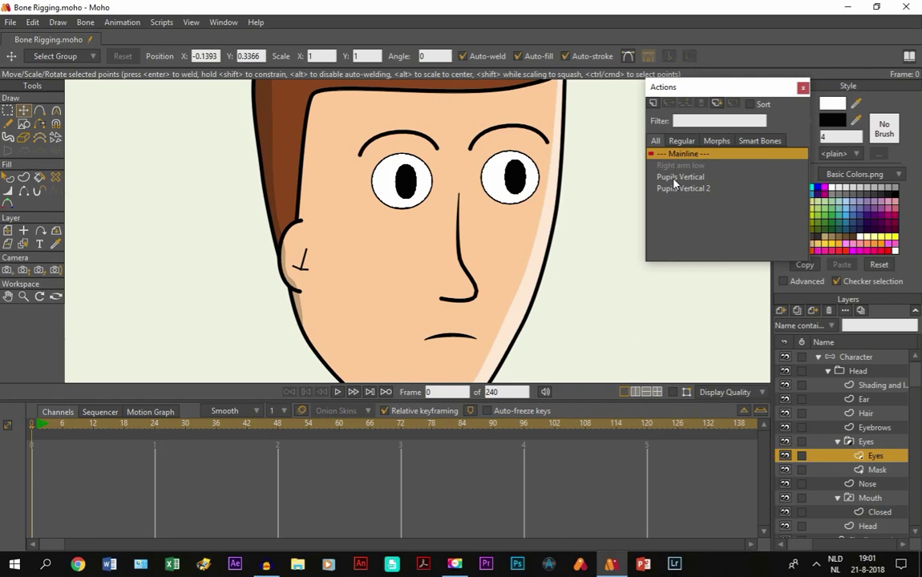
Step: Open Window > Blend Morphs, move it aside, and switch from Pupils Vertical back to Mainline
click(192, 22)
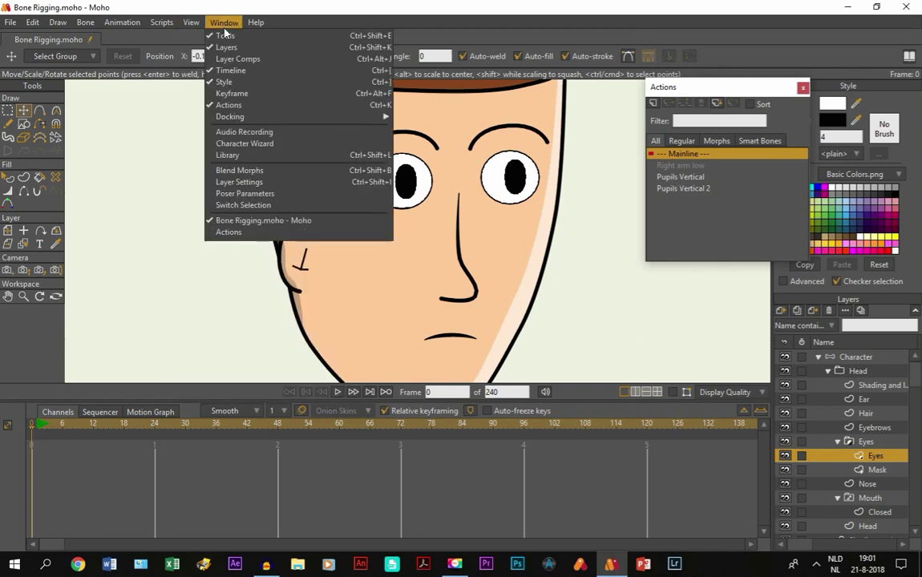
click(238, 173)
drag(606, 101, 227, 192)
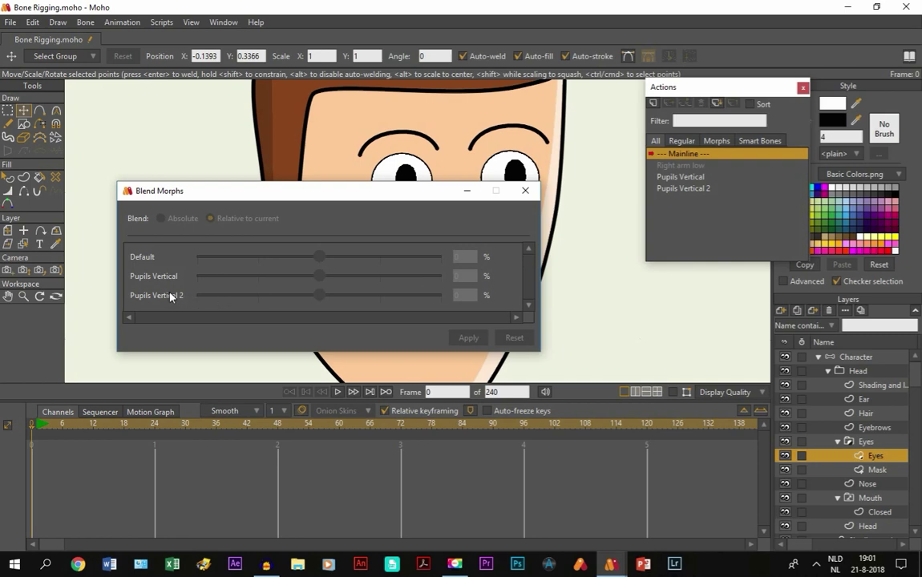
click(659, 177)
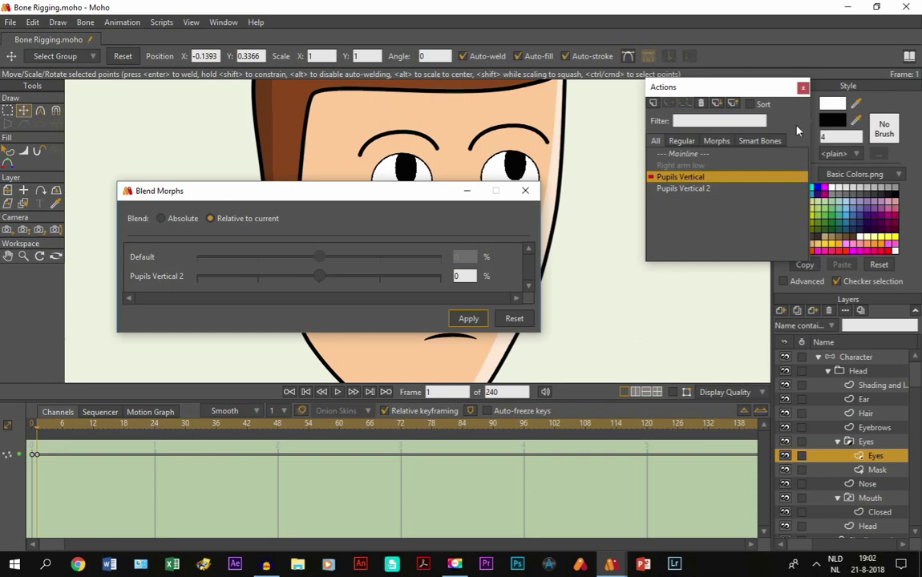
click(682, 153)
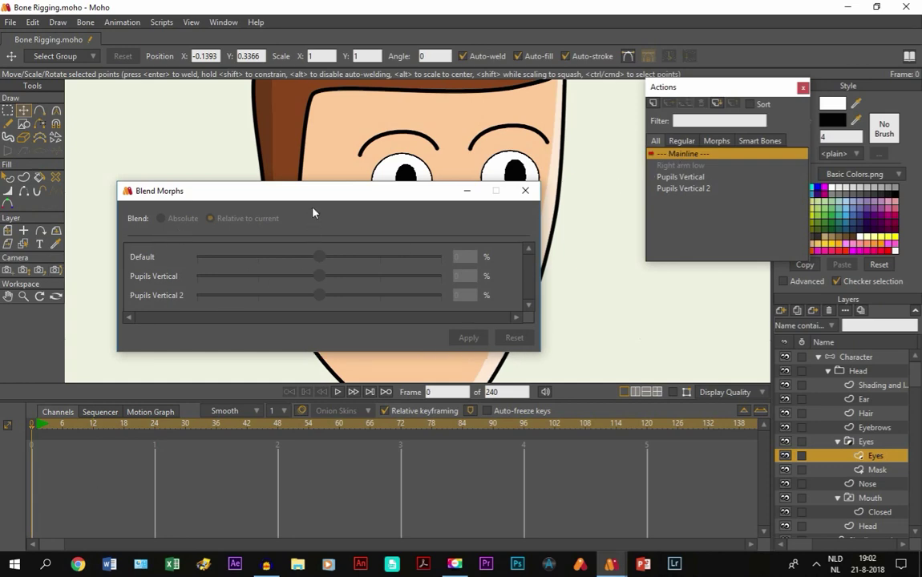
drag(302, 197, 342, 268)
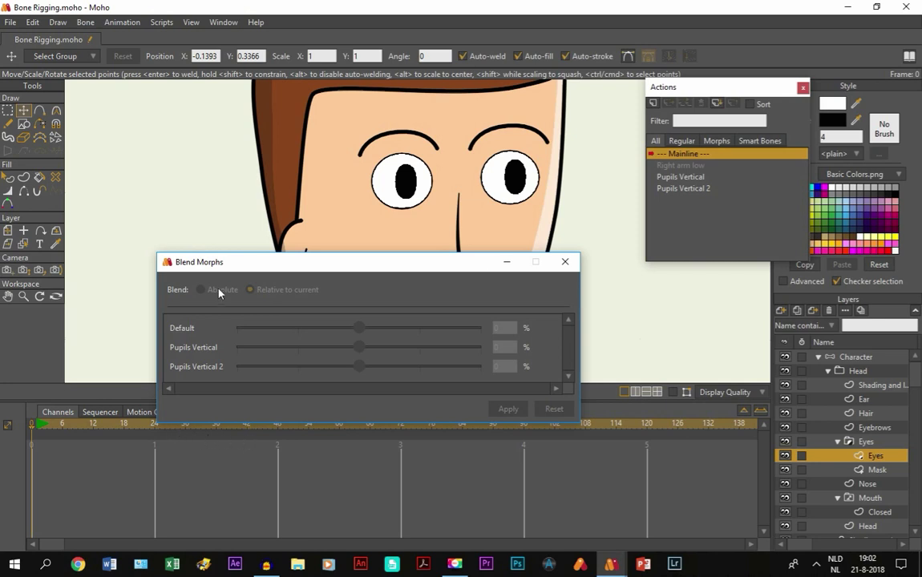
Step: At frame 30, blend Pupils Vertical at 100% in absolute mode and apply it as a keyframe
drag(205, 262, 185, 171)
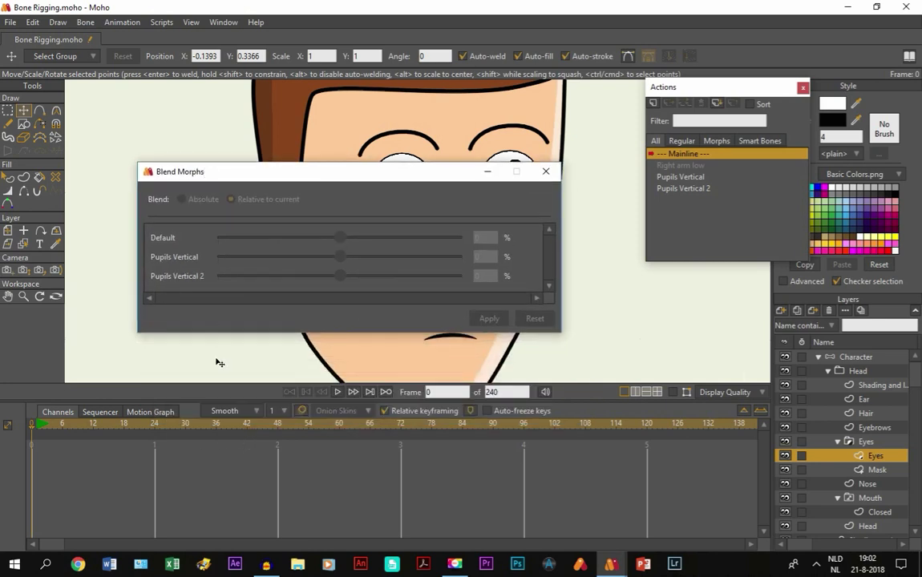
click(186, 424)
drag(212, 171, 226, 280)
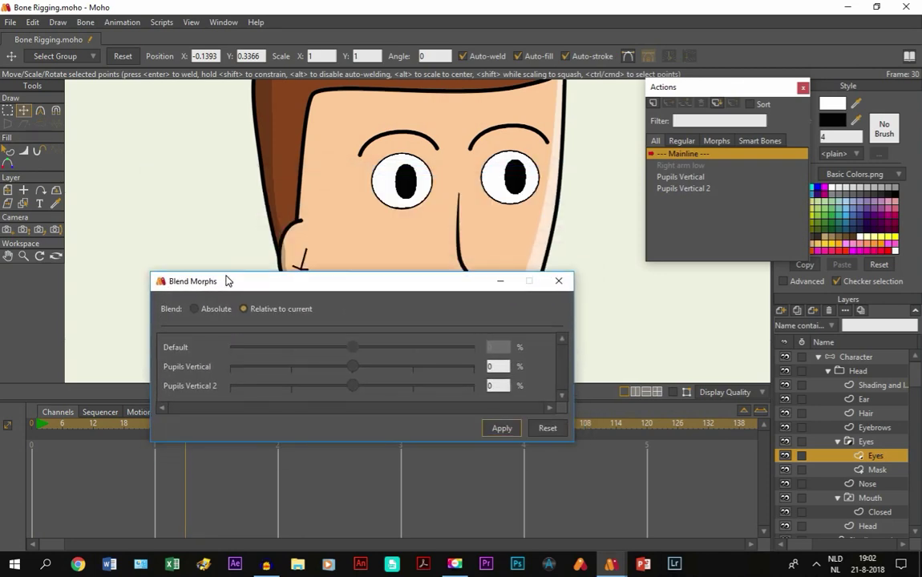
click(194, 310)
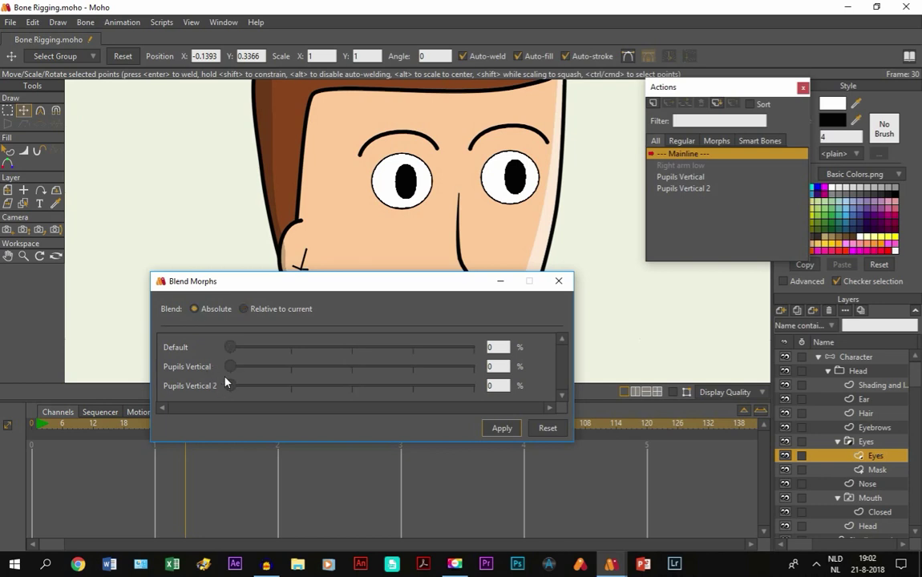
mouse_move(218, 281)
mouse_down()
mouse_move(204, 223)
mouse_move(223, 274)
mouse_up()
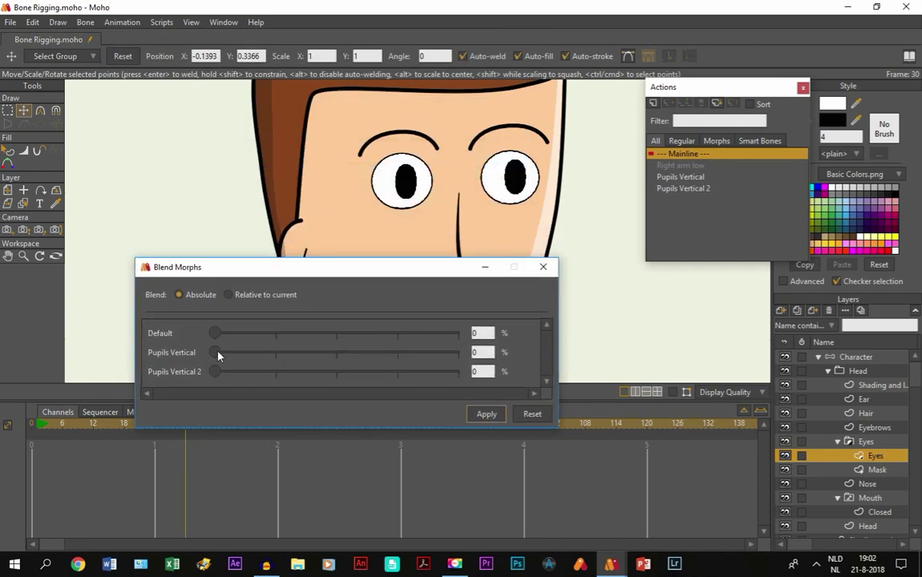
drag(215, 355, 459, 353)
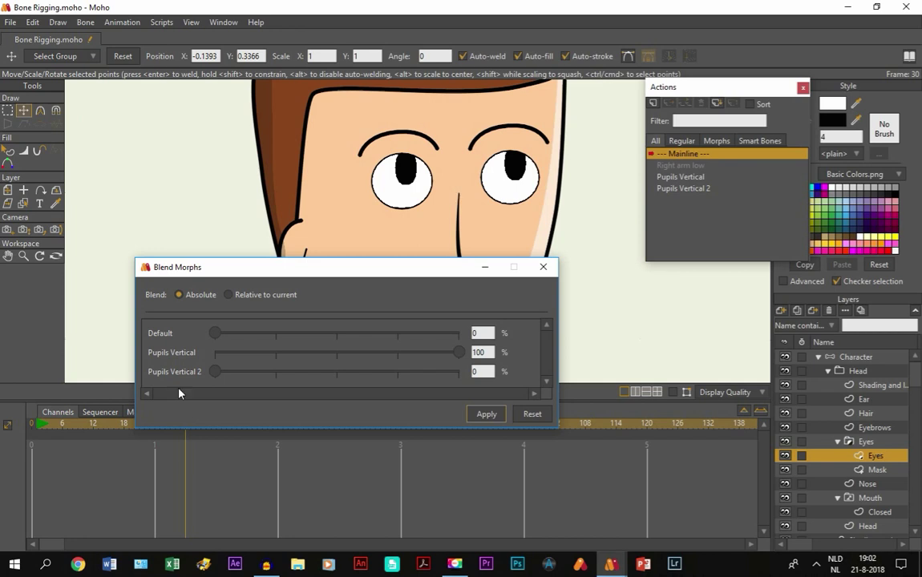
click(484, 415)
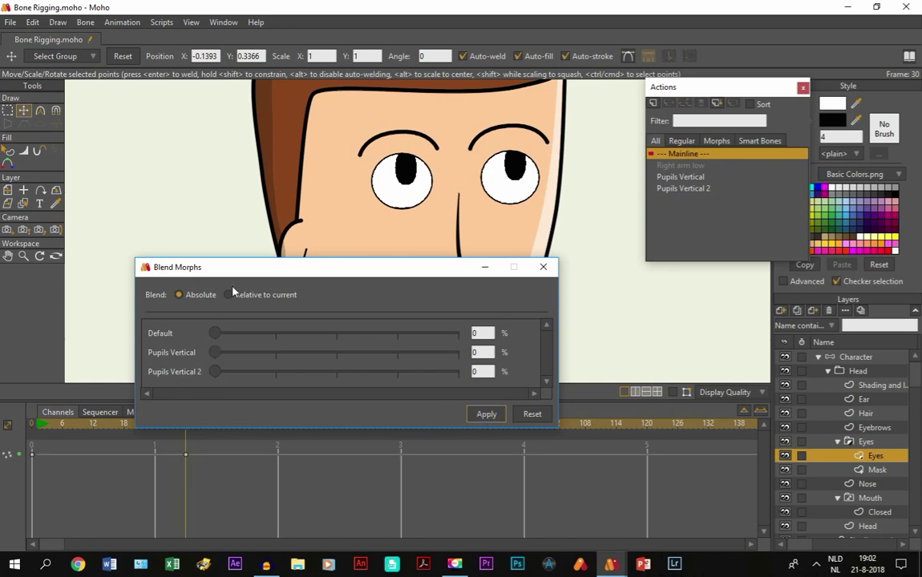
Step: At frame 24, apply a 100% Default blend and close the Blend Morphs window
drag(277, 263, 272, 225)
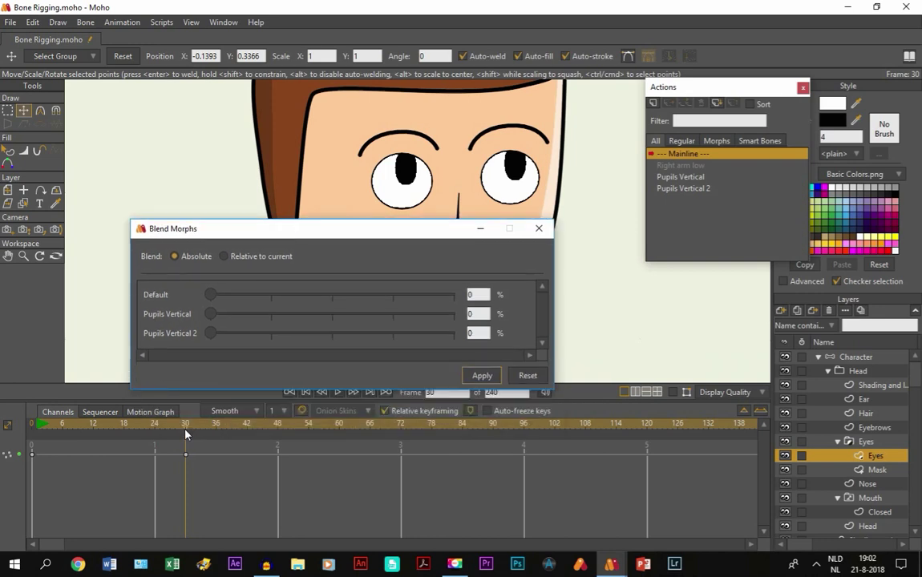
drag(186, 433, 153, 423)
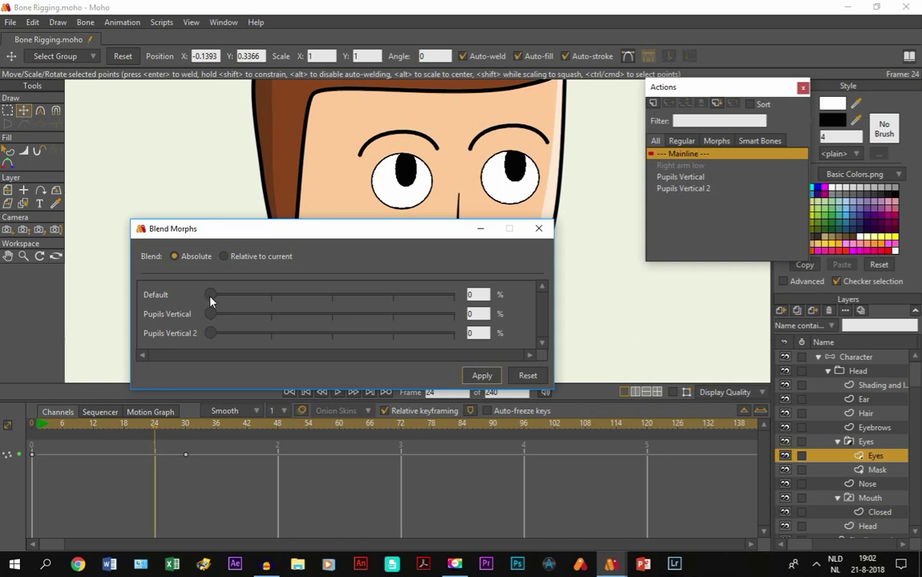
drag(210, 302, 477, 307)
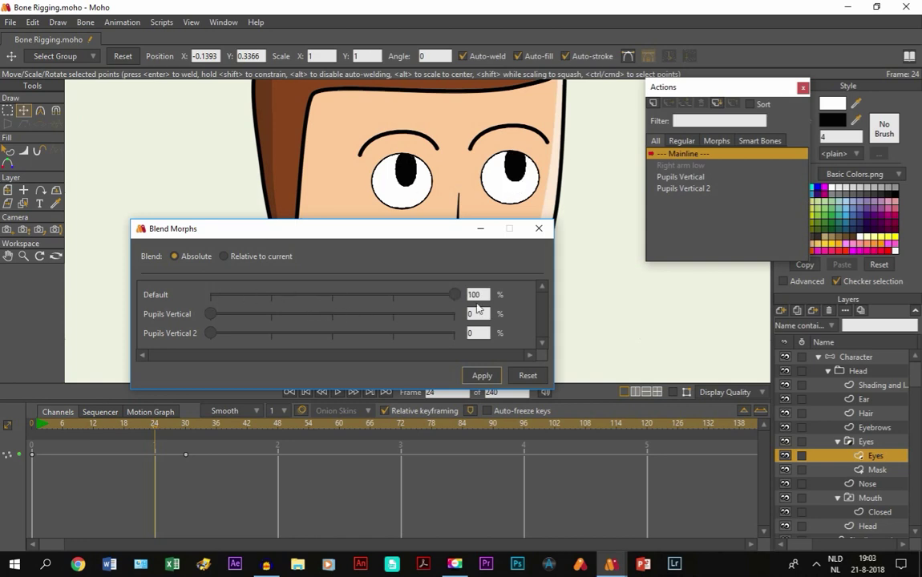
click(473, 377)
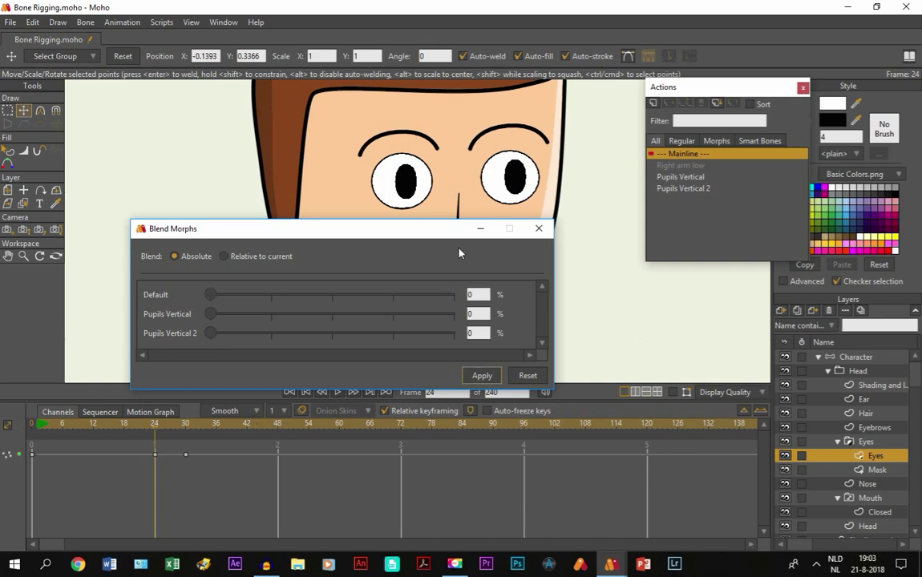
click(538, 229)
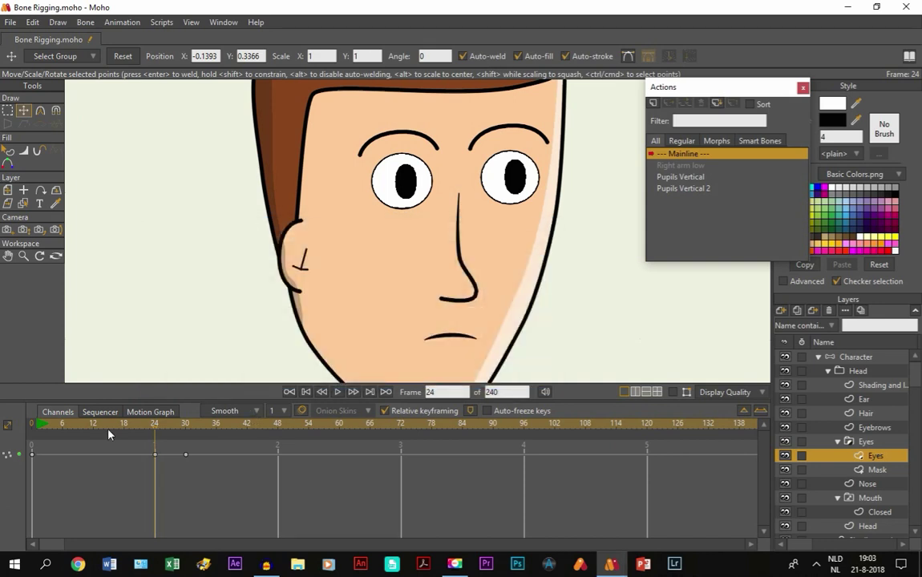
Step: Preview the playback, then delete the test keyframes at frames 24 and 30
key(space)
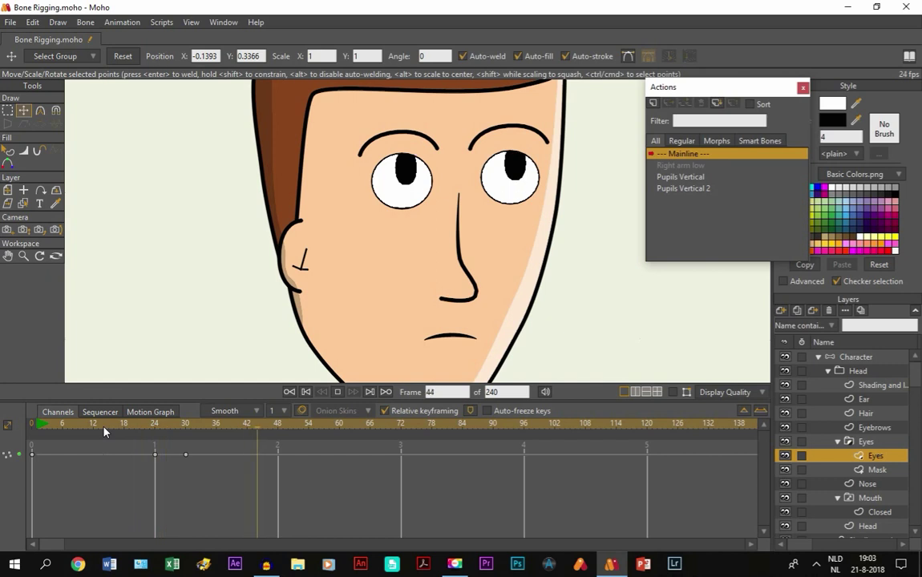
key(space)
drag(136, 455, 215, 476)
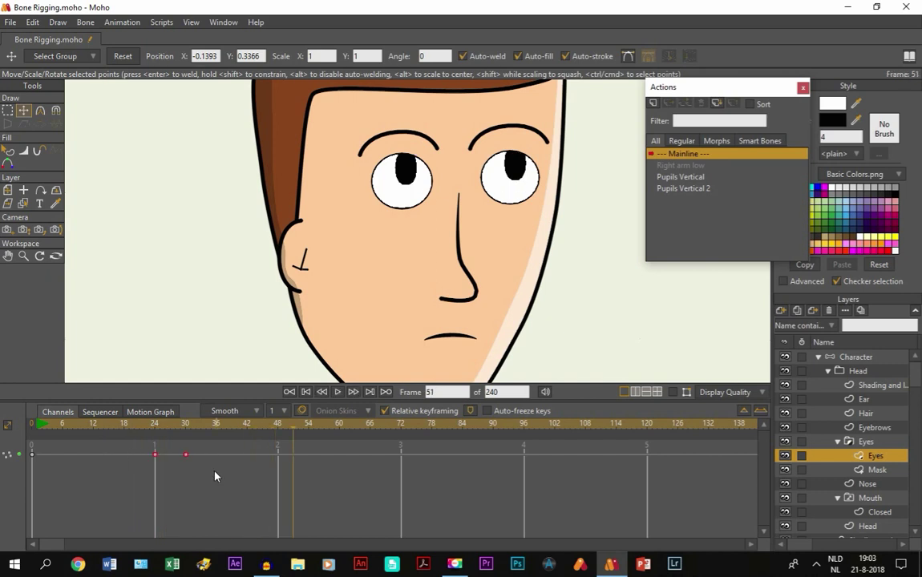
key(Delete)
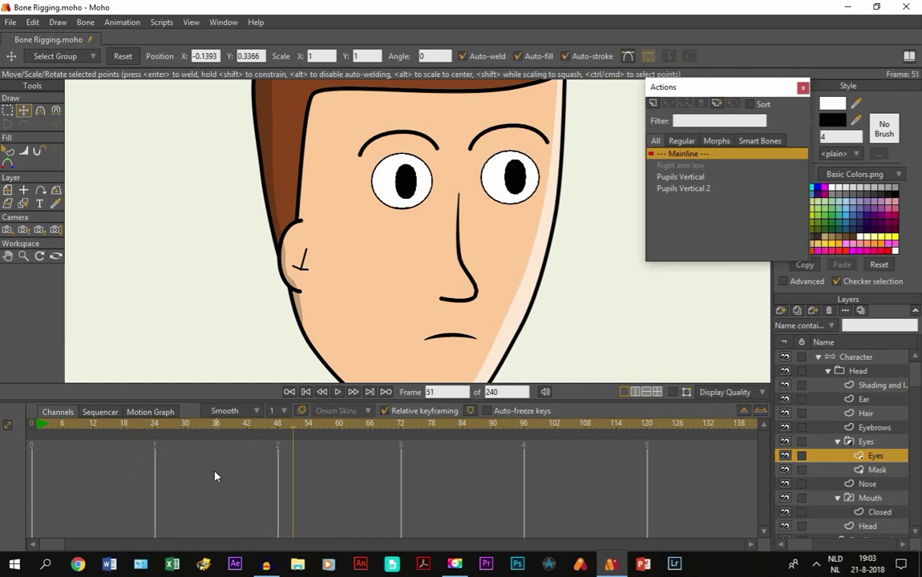
Step: Close the Actions window and zoom out to centre the whole character
click(803, 87)
click(8, 257)
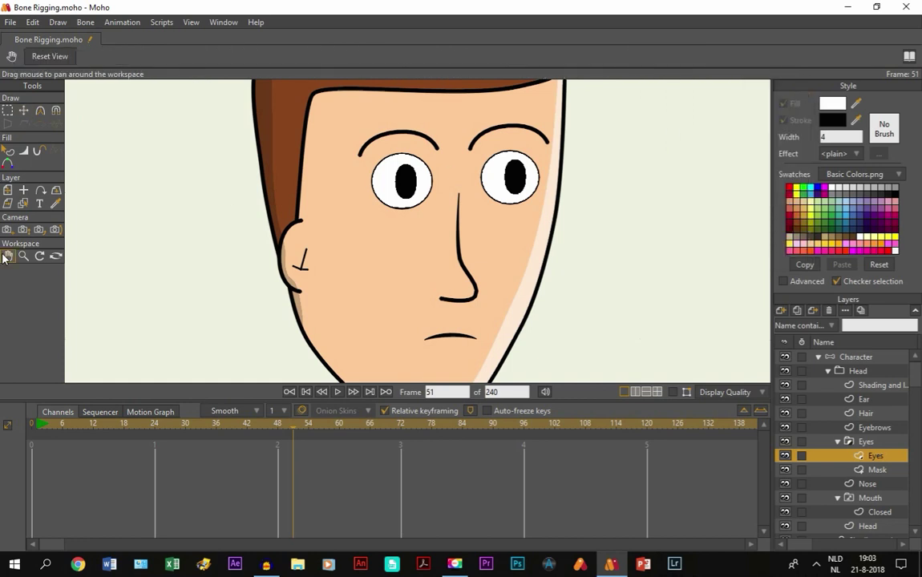
scroll(522, 295, down, 2)
scroll(522, 295, down, 2)
drag(495, 282, 473, 264)
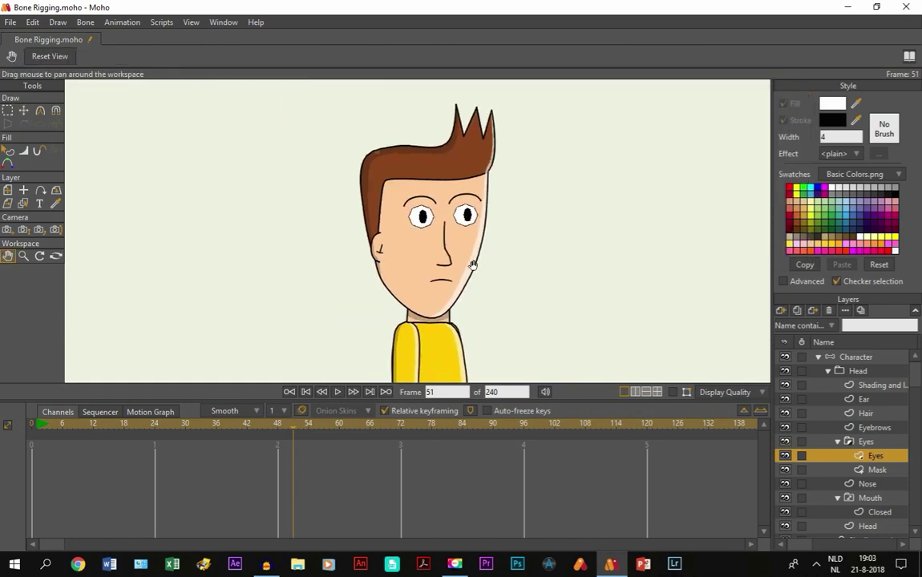
Step: Rewind to frame 0 and frame the view on the face with the shirt below
click(306, 392)
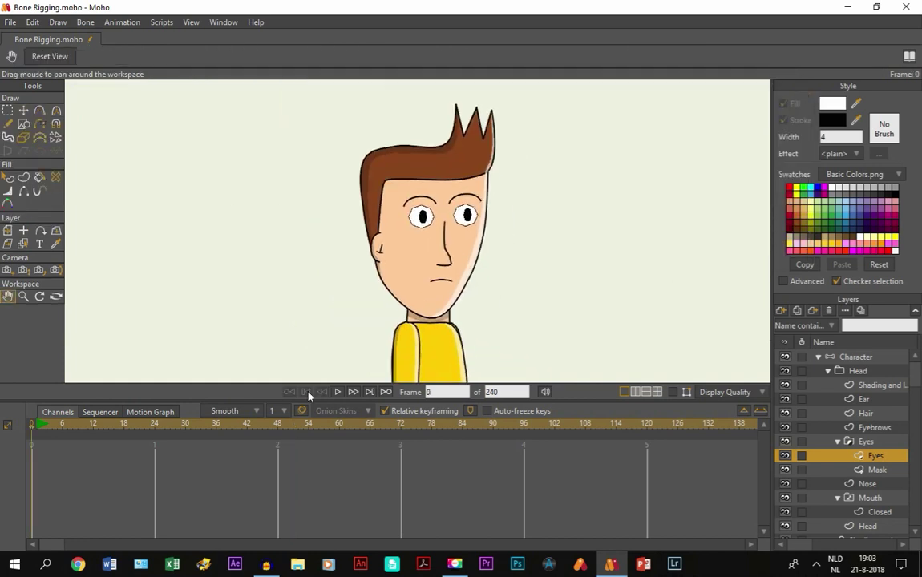
scroll(479, 286, up, 2)
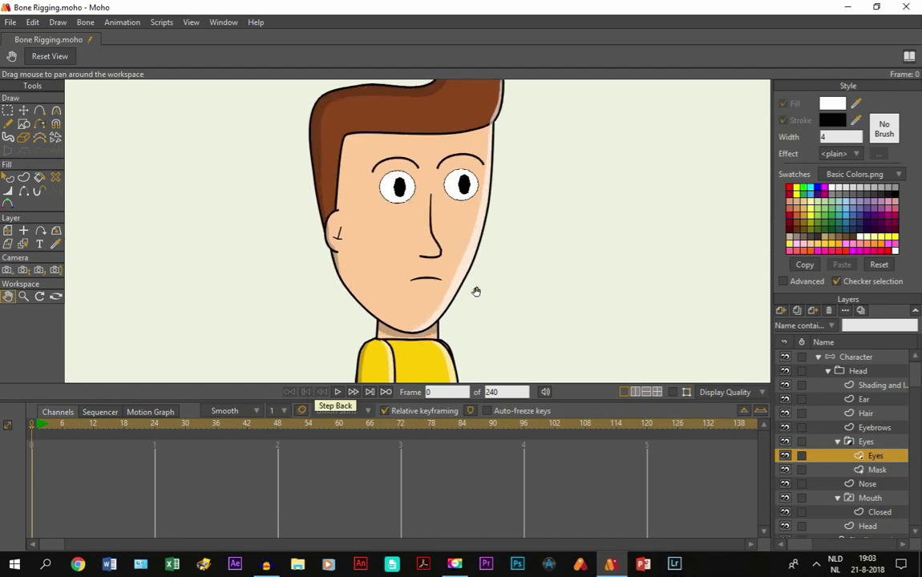
scroll(477, 292, up, 2)
drag(471, 290, 465, 336)
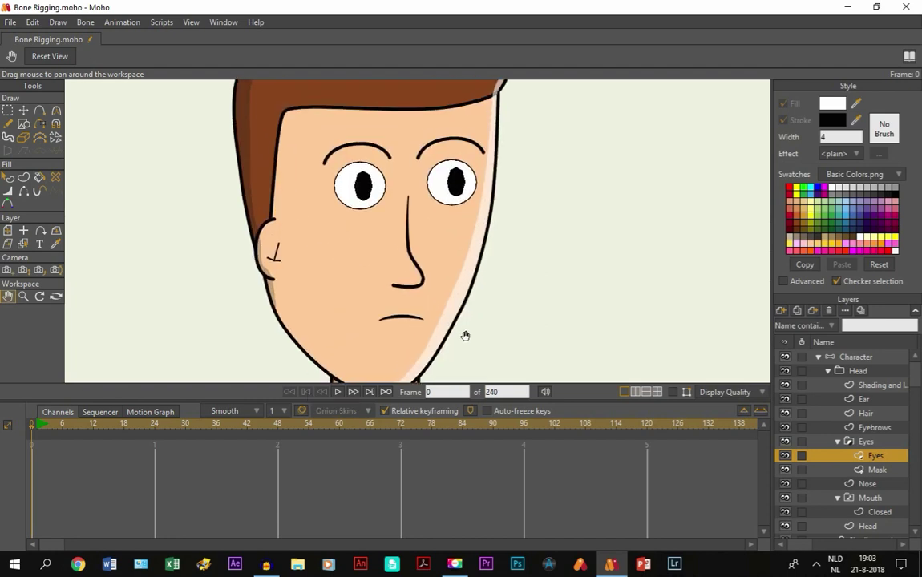
scroll(465, 336, down, 1)
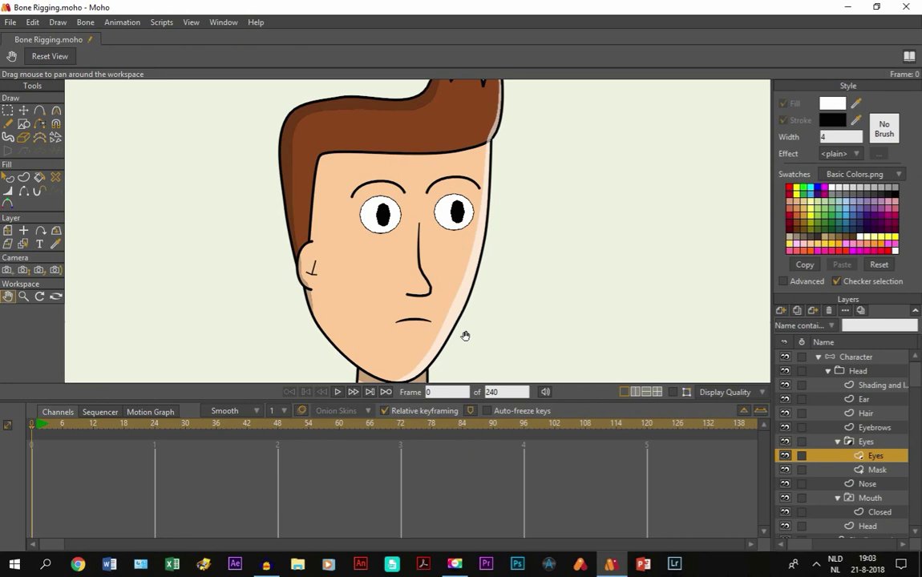
scroll(465, 336, down, 1)
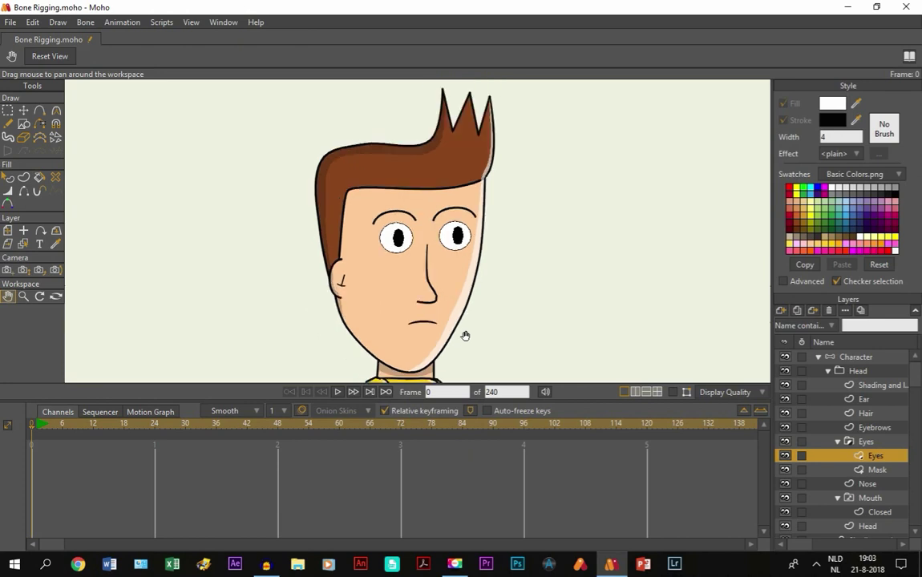
drag(465, 336, 466, 315)
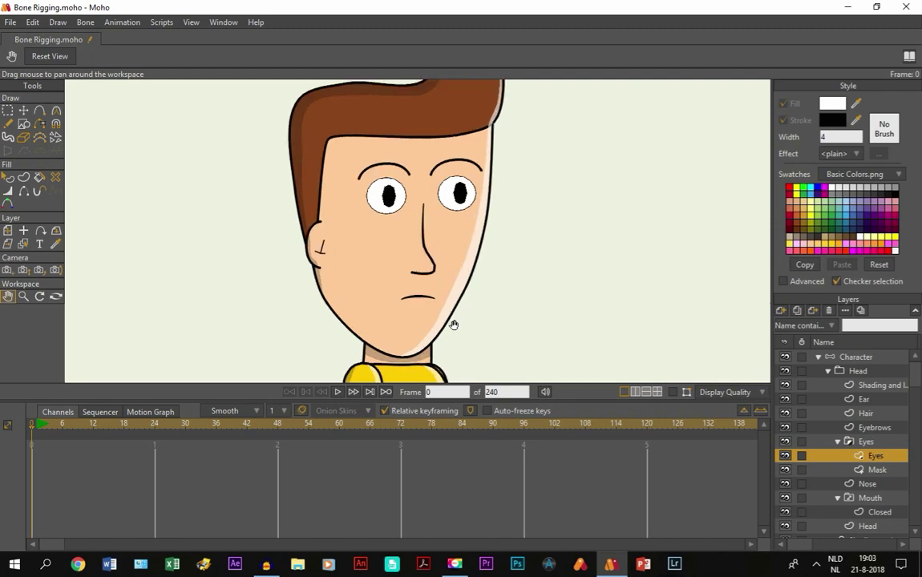
scroll(454, 324, up, 2)
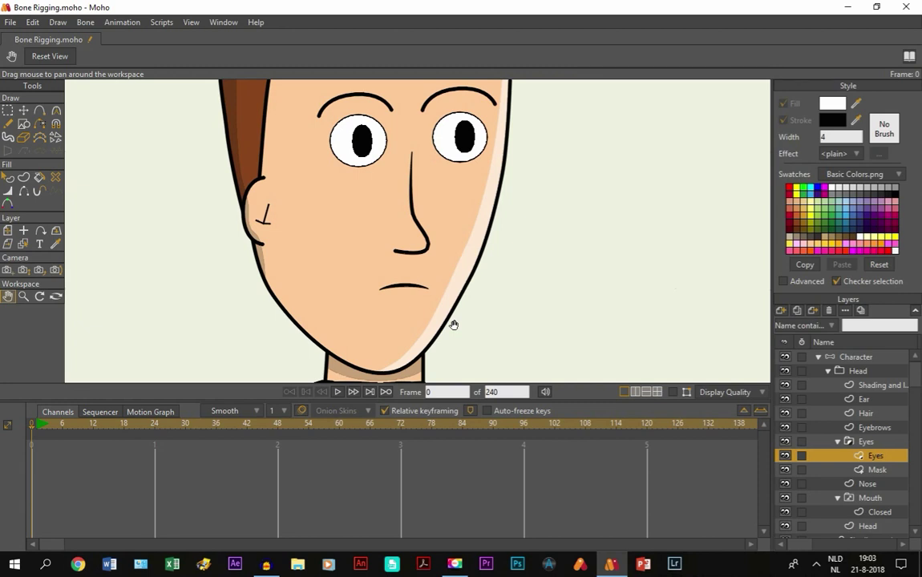
Step: Collapse Eyes, select the Closed layer under Mouth, enable Display Quality curves, and zoom into the mouth
click(839, 443)
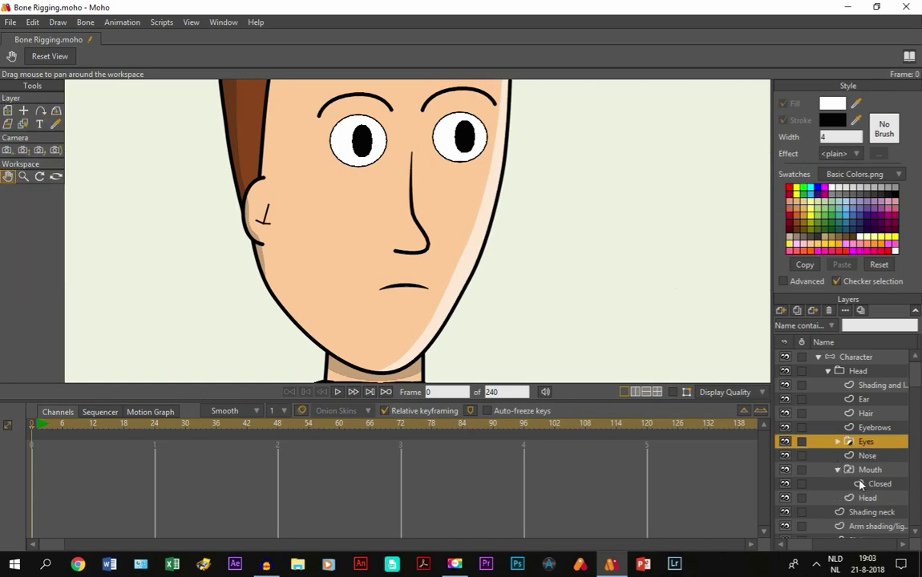
click(850, 470)
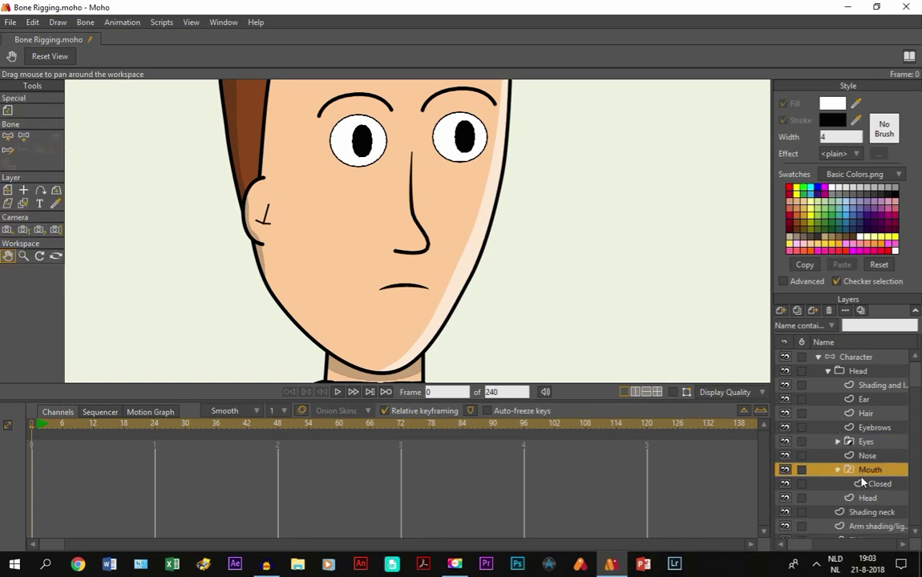
scroll(862, 482, down, 1)
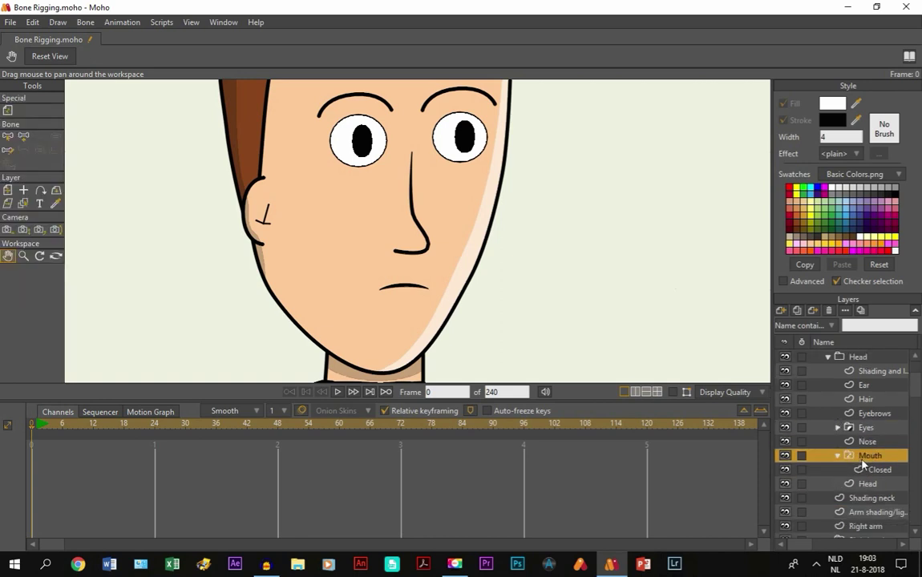
click(869, 474)
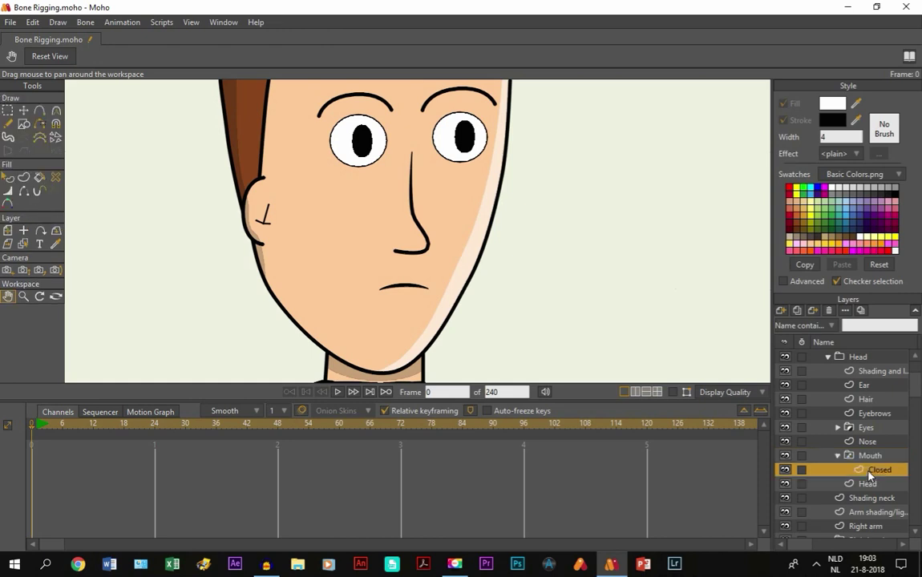
click(673, 393)
scroll(408, 303, up, 2)
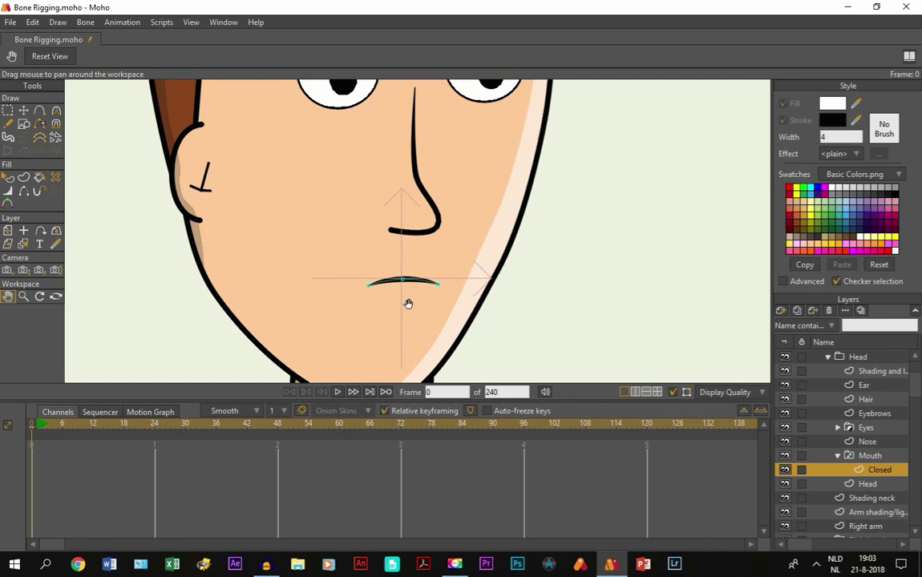
scroll(408, 304, up, 2)
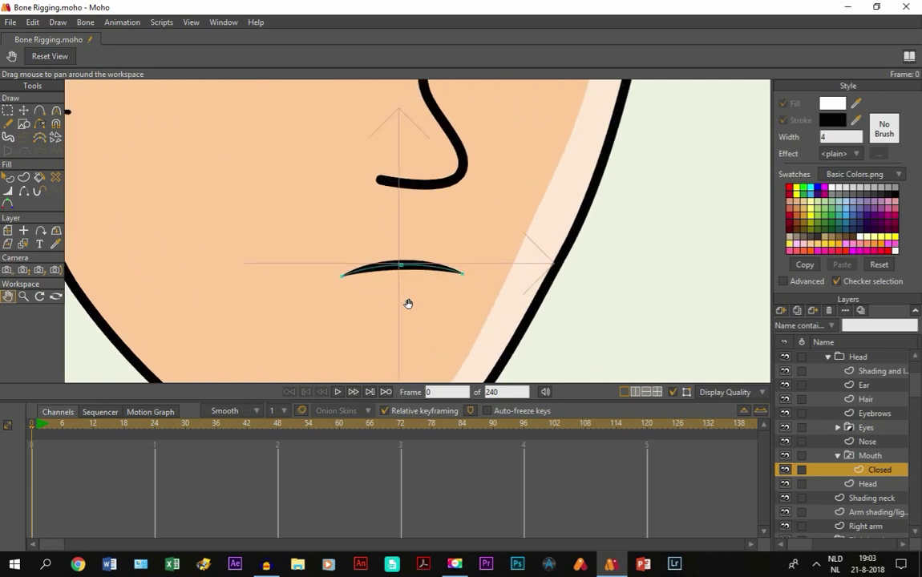
Step: Duplicate the Closed mouth layer and rename the copy 'A'
click(798, 310)
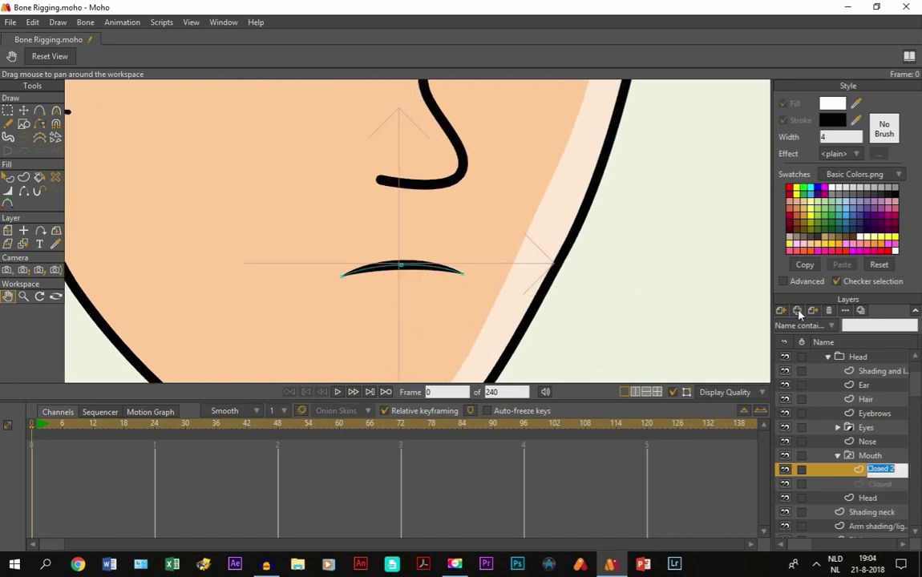
drag(893, 470, 832, 487)
text(A)
key(Caps_Lock)
key(Return)
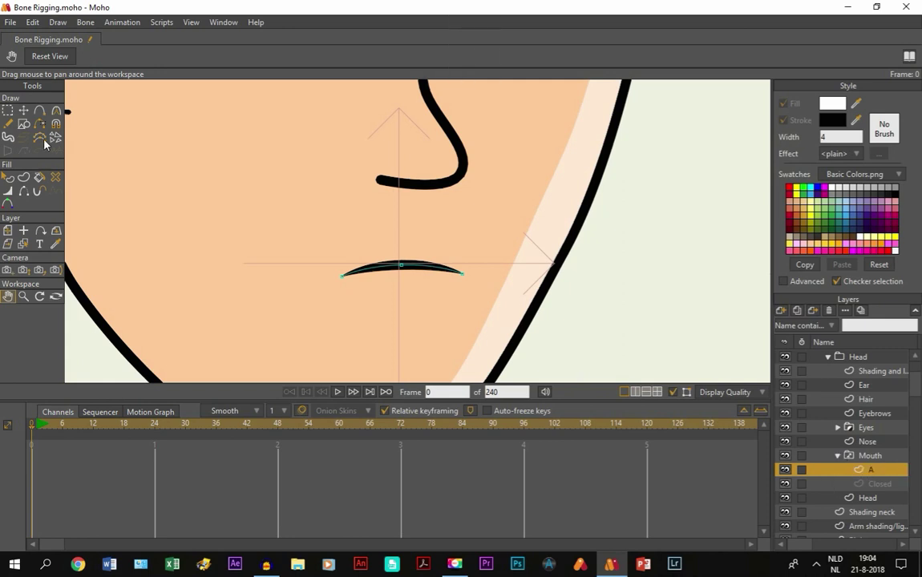
Step: Draw a dark red ellipse with black outline over the mouth on layer A
click(24, 125)
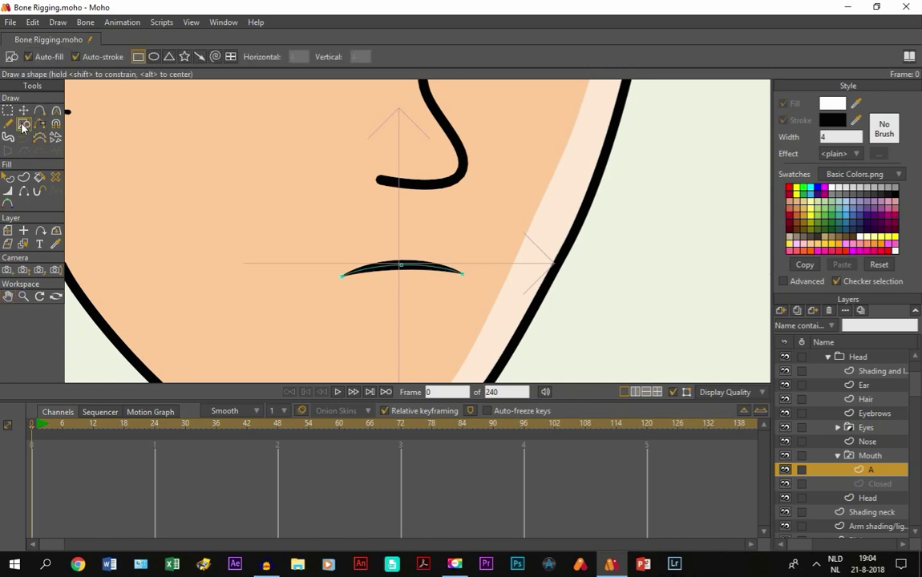
click(794, 195)
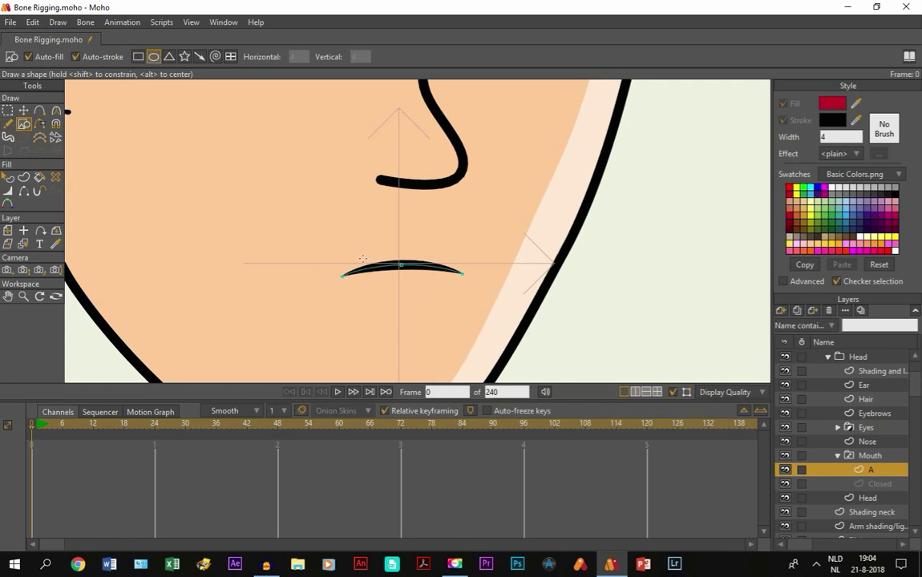
mouse_move(318, 240)
mouse_down()
mouse_move(370, 267)
mouse_move(478, 279)
mouse_move(479, 295)
mouse_up()
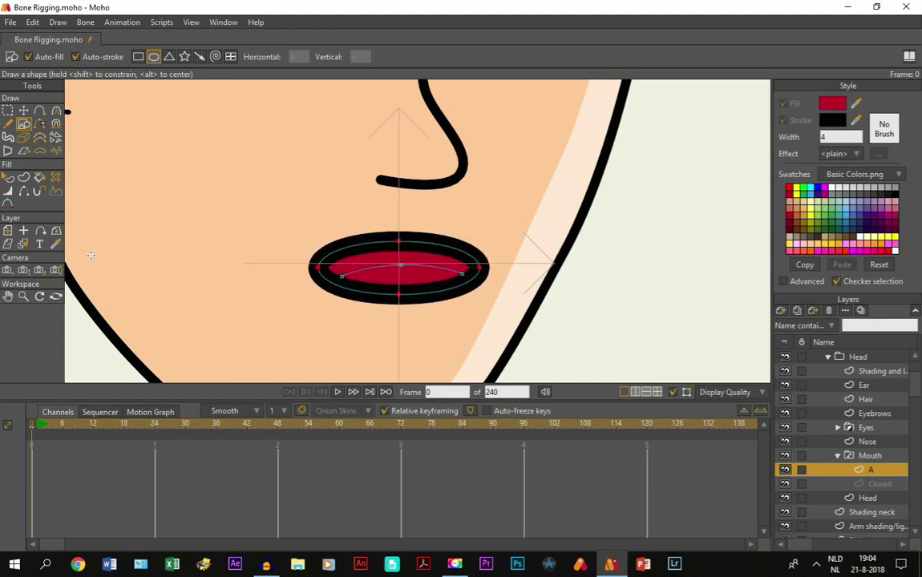
Step: Set the red mouth shape's outline width to 1
click(7, 177)
click(447, 263)
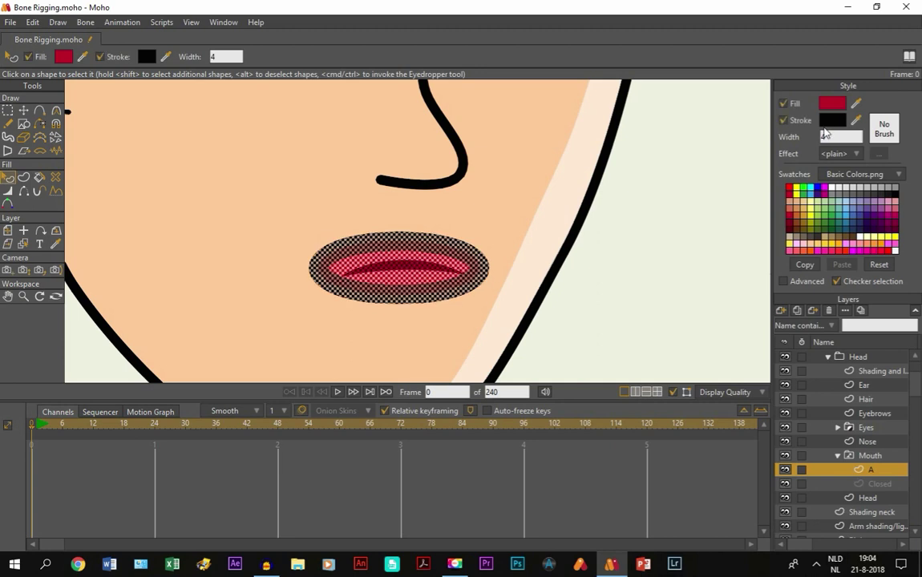
key(BackSpace)
text(1)
key(Return)
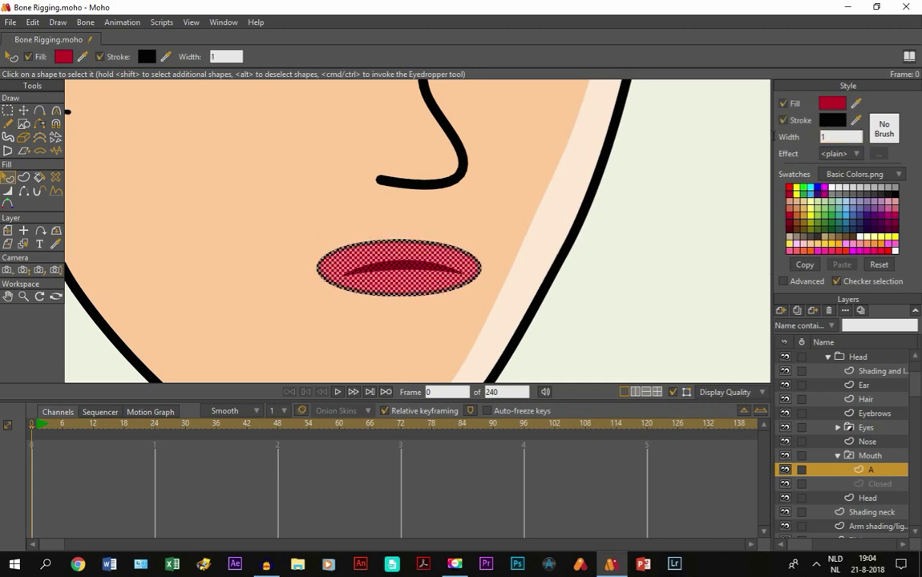
Step: Pull the mouth's left and right corners down into a half-moon shape, then deselect
click(24, 110)
drag(320, 269, 318, 281)
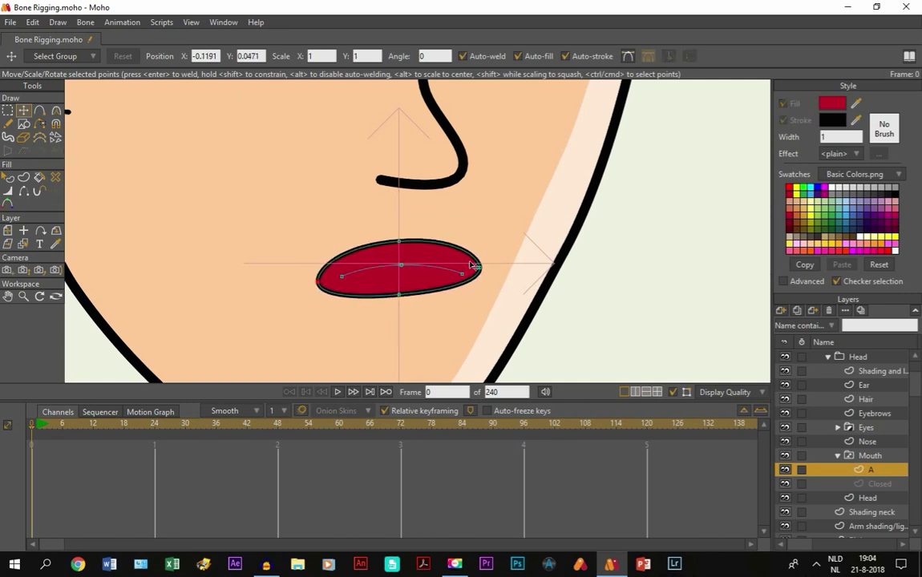
drag(478, 267, 485, 284)
click(399, 265)
key(ctrl+a)
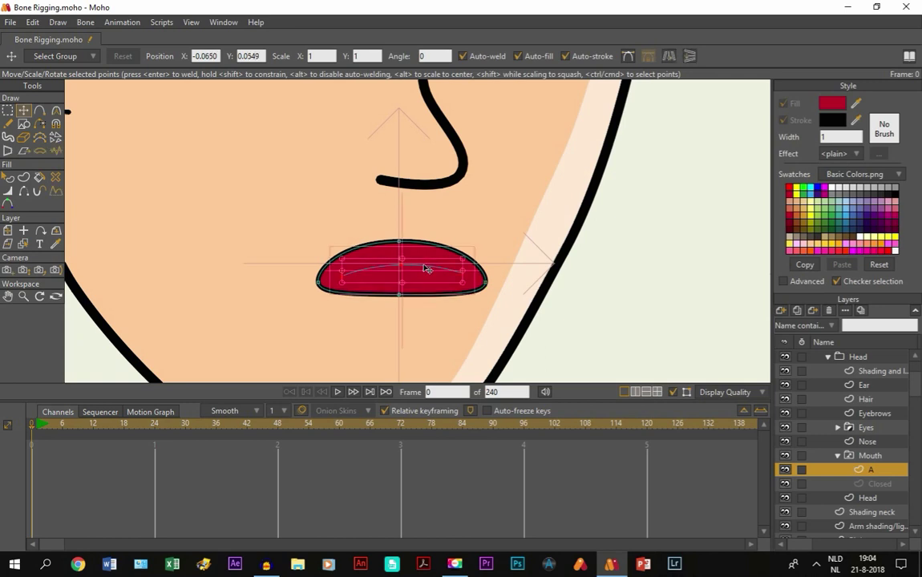
key(ctrl+d)
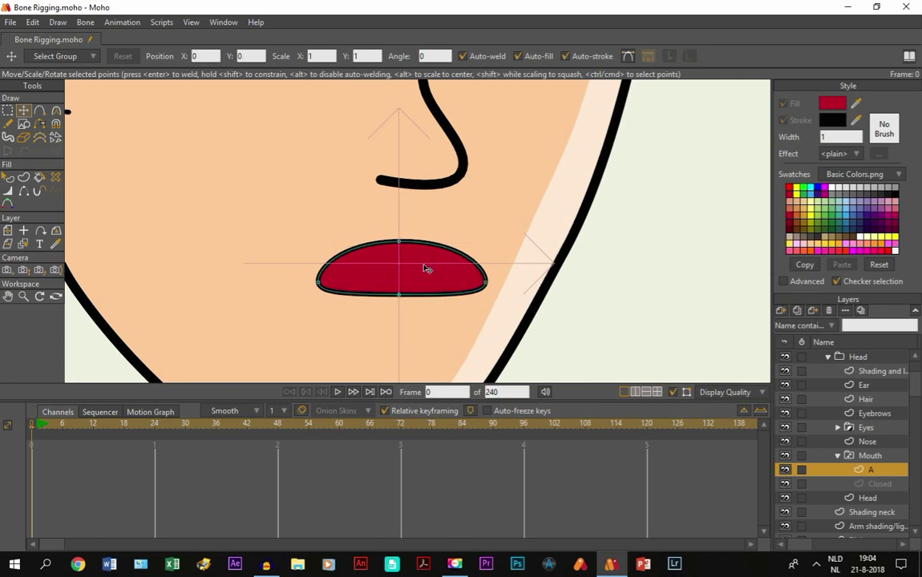
click(868, 456)
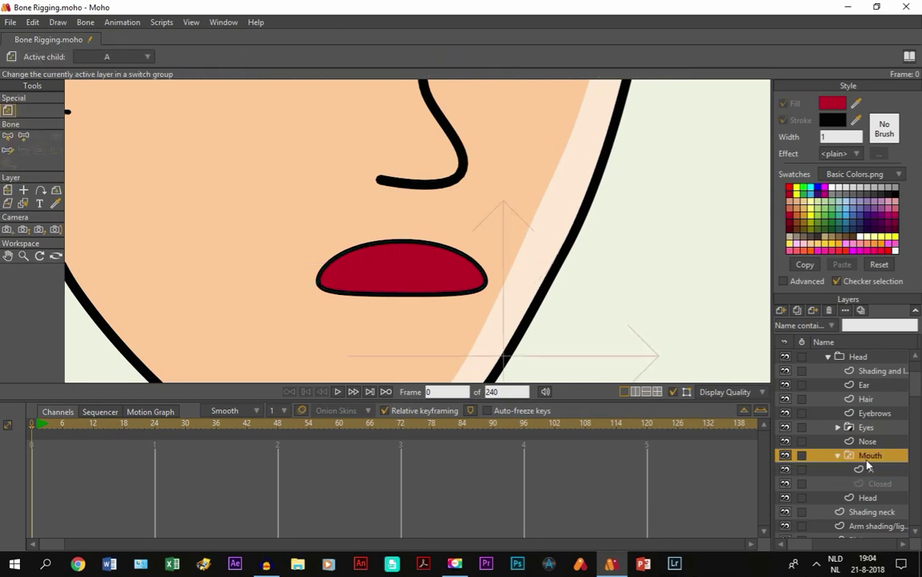
scroll(417, 281, down, 1)
scroll(417, 284, down, 1)
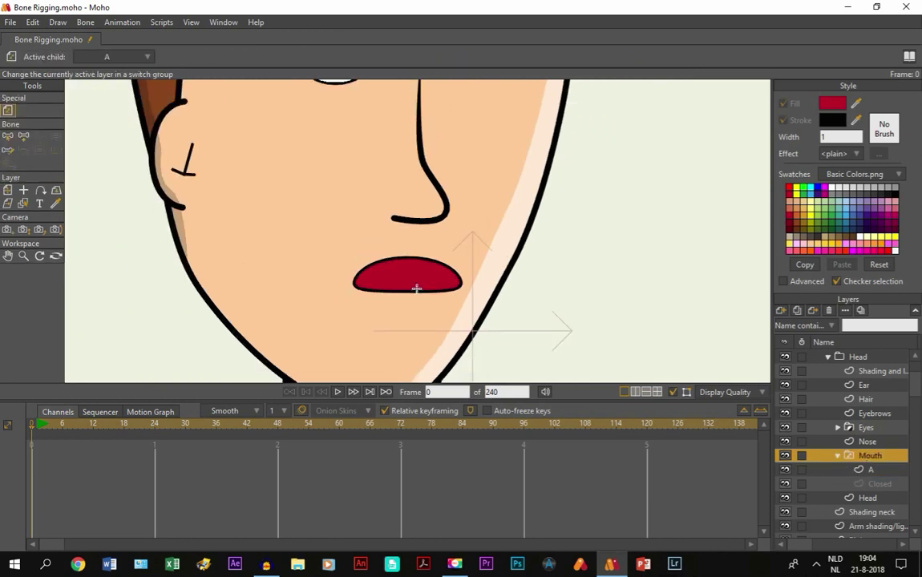
click(8, 256)
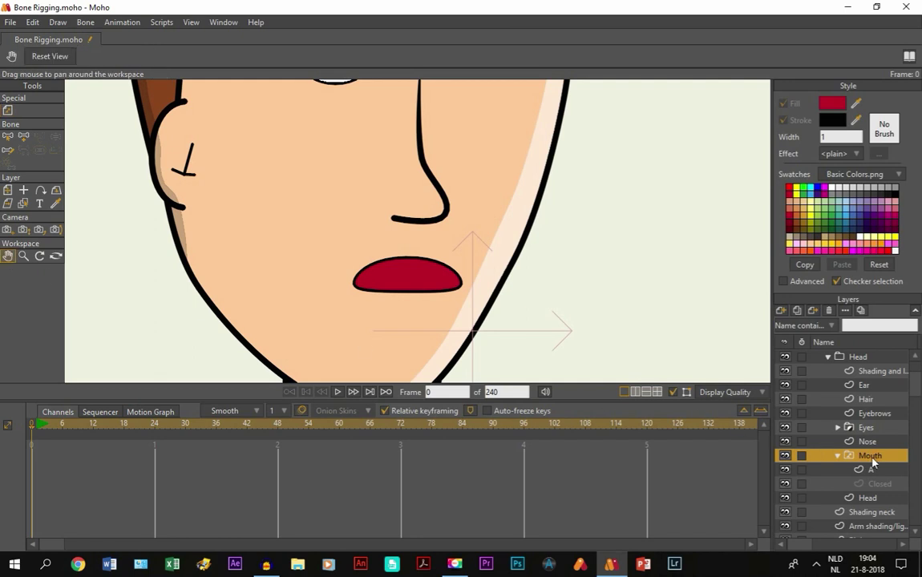
right_click(871, 461)
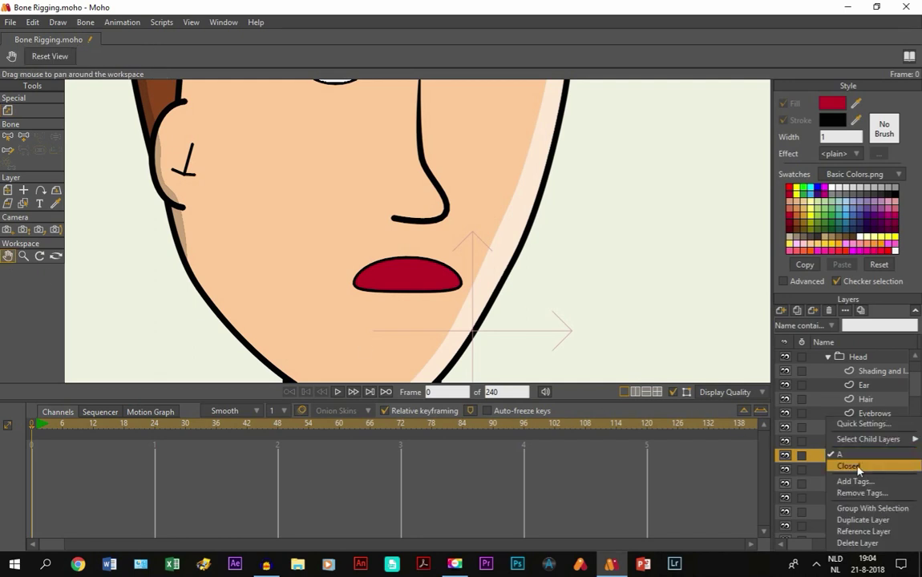
click(861, 467)
right_click(858, 468)
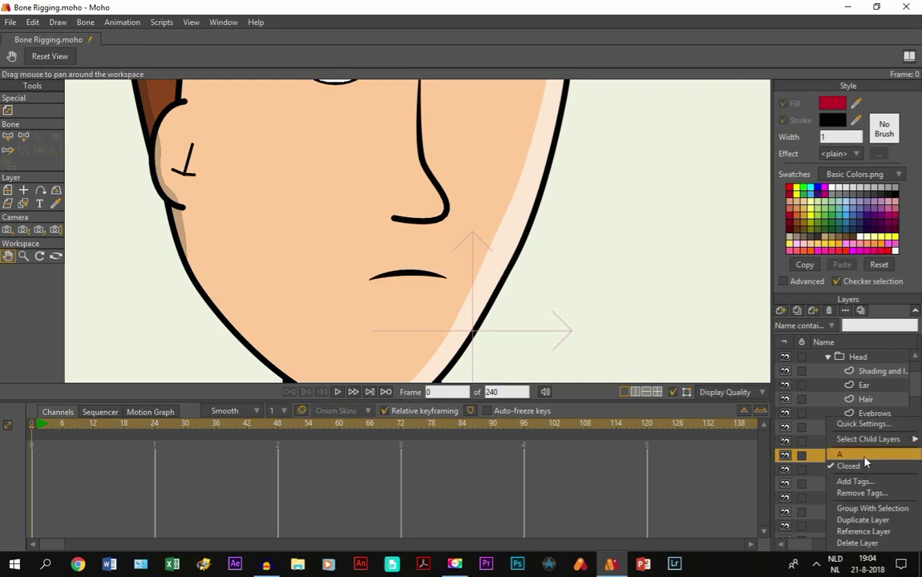
click(865, 456)
scroll(497, 348, down, 1)
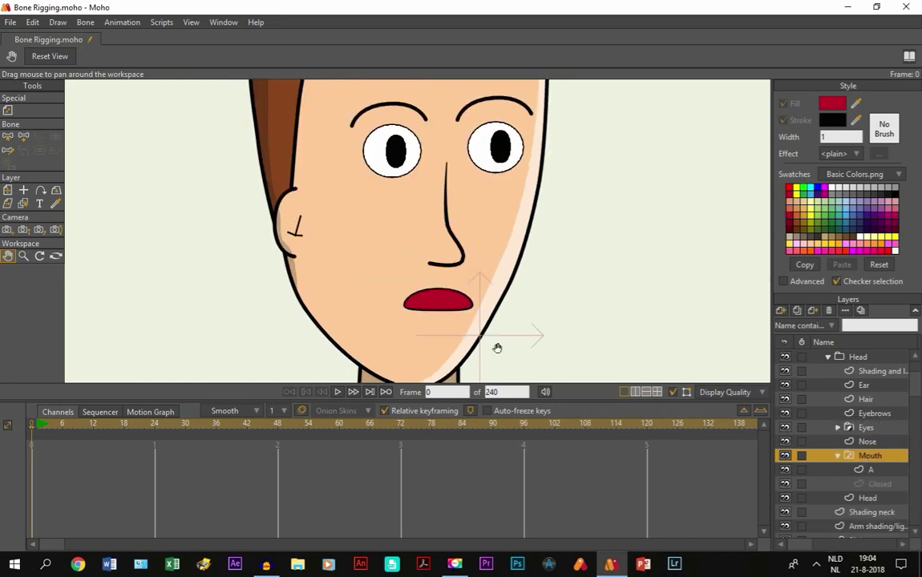
right_click(860, 468)
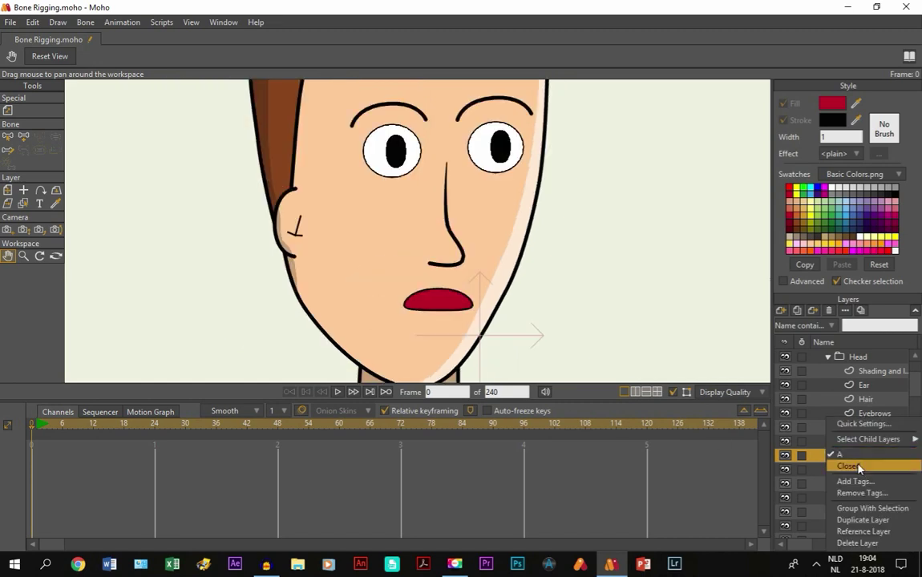
click(678, 331)
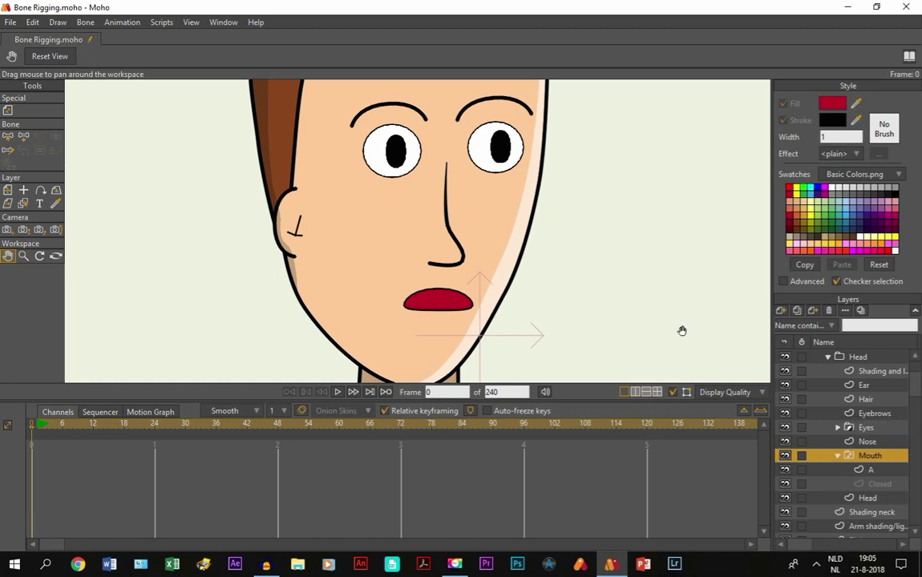
Step: Key the Mouth switch to Closed at frame 72
click(402, 427)
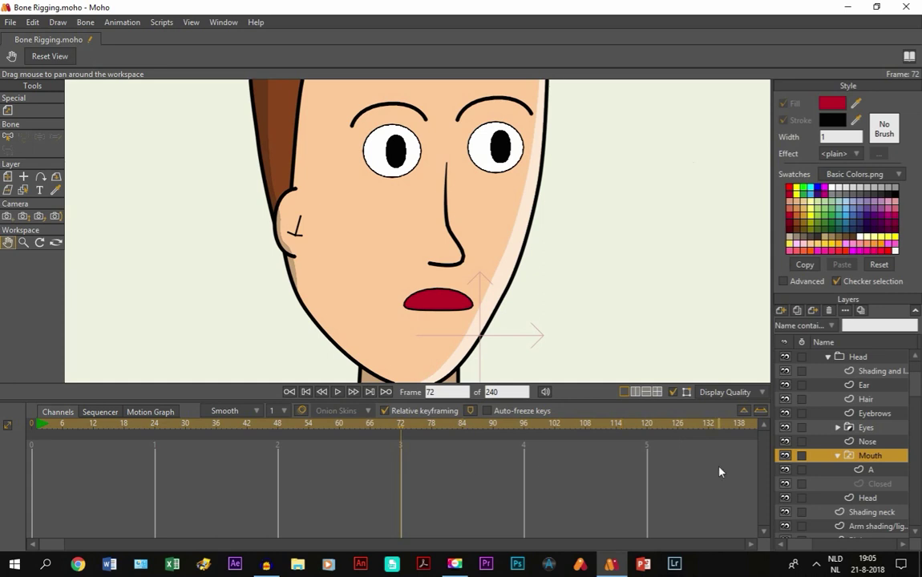
right_click(876, 457)
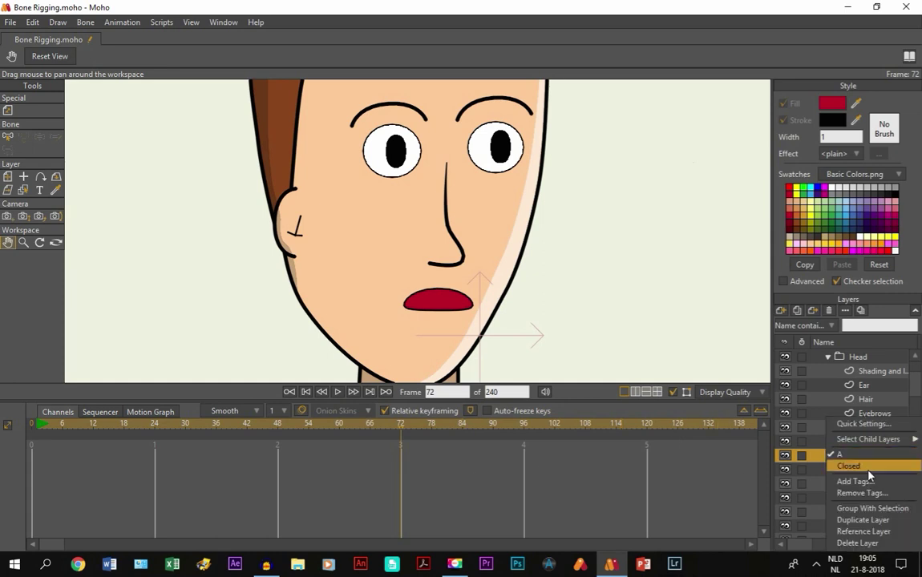
click(869, 473)
Step: Key the A mouth on the following frame and step back and forth to check the switch
key(ctrl+Right)
key(ctrl+Right)
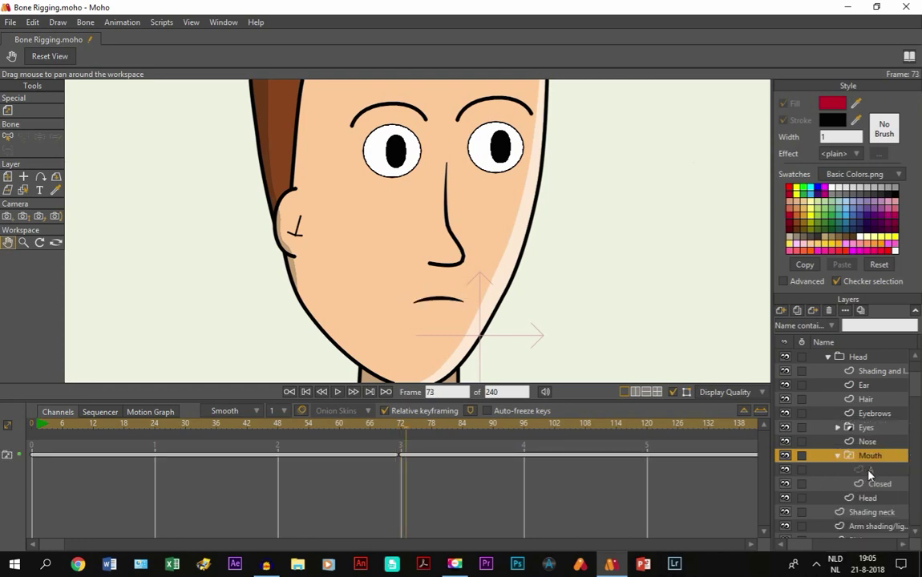
right_click(874, 463)
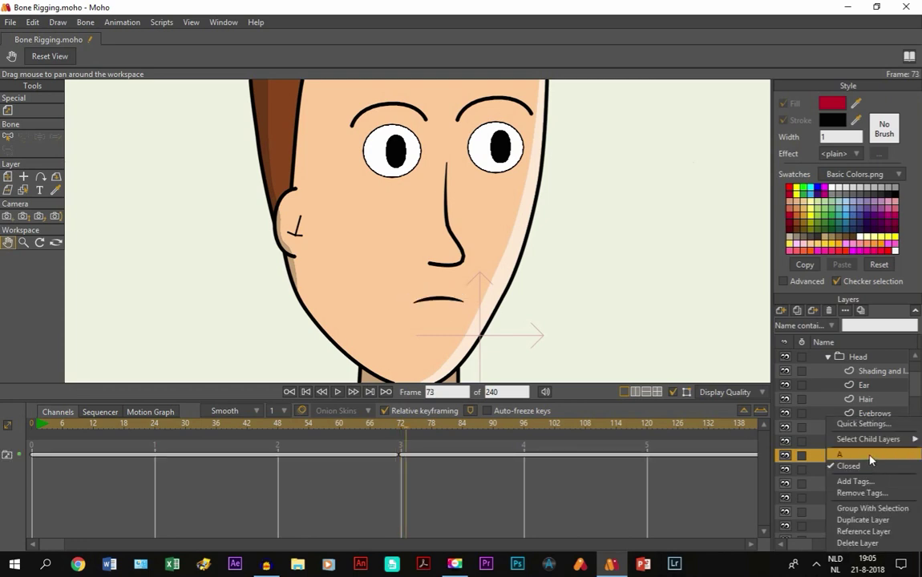
click(871, 457)
key(ctrl+Right)
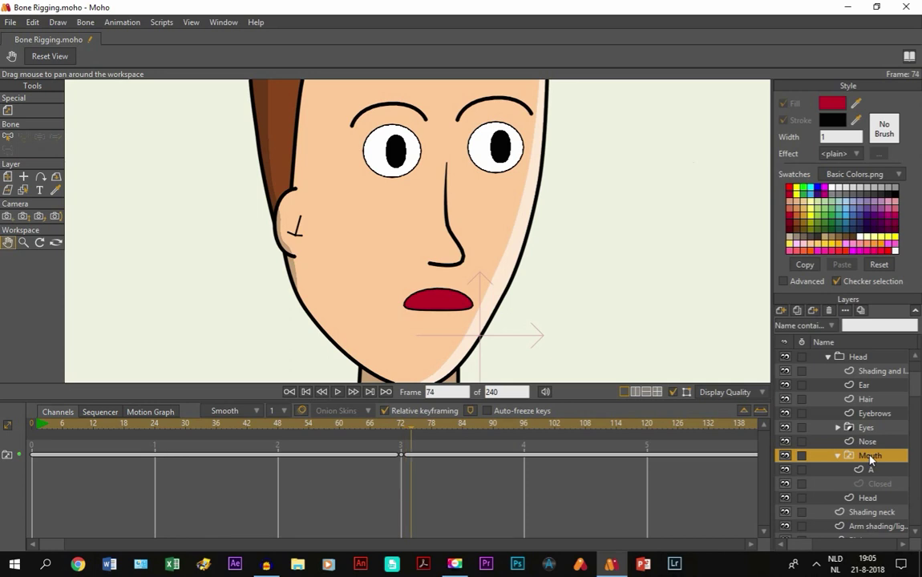
key(ctrl+Left)
key(ctrl+Right)
key(ctrl+Left)
key(ctrl+Right)
scroll(503, 307, down, 2)
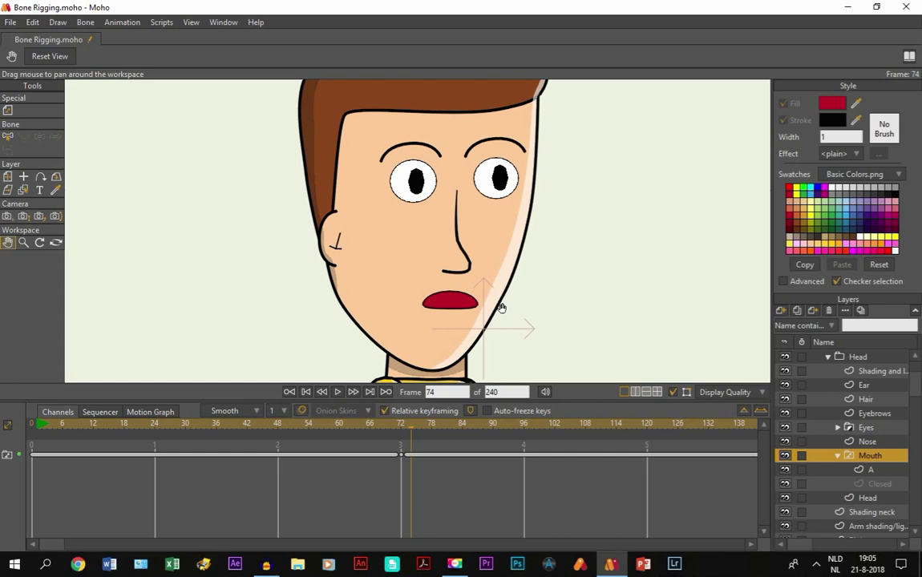
Step: Duplicate layer A at frame 0 and name the copy 'O'
click(871, 470)
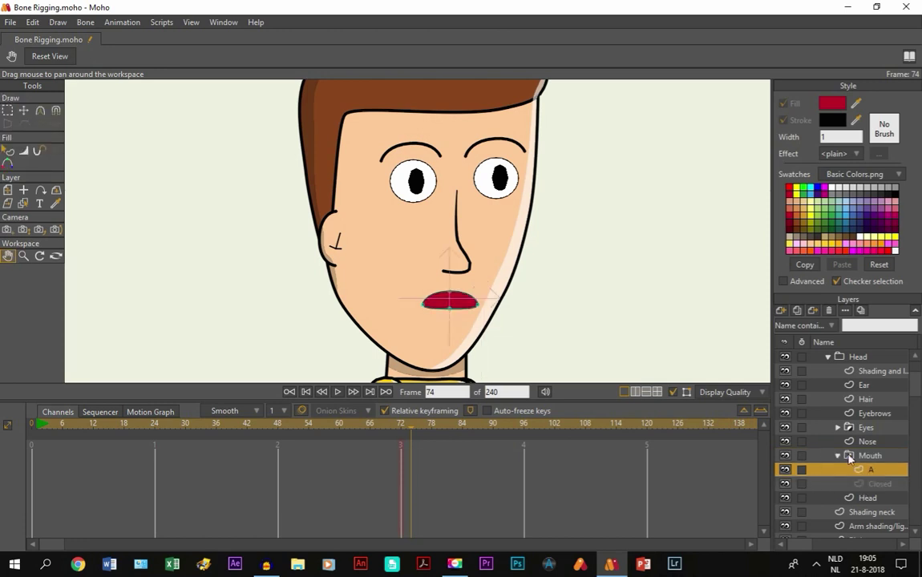
scroll(512, 305, up, 5)
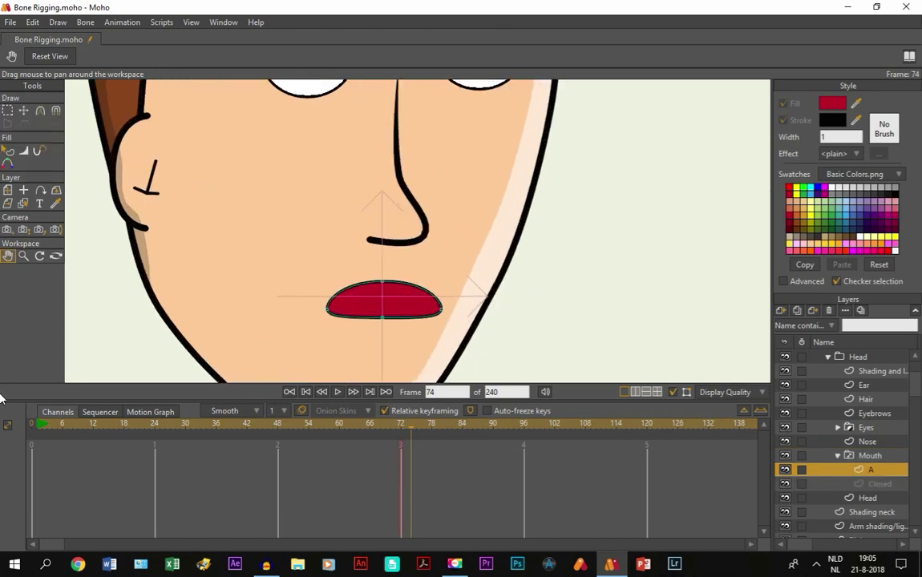
click(29, 424)
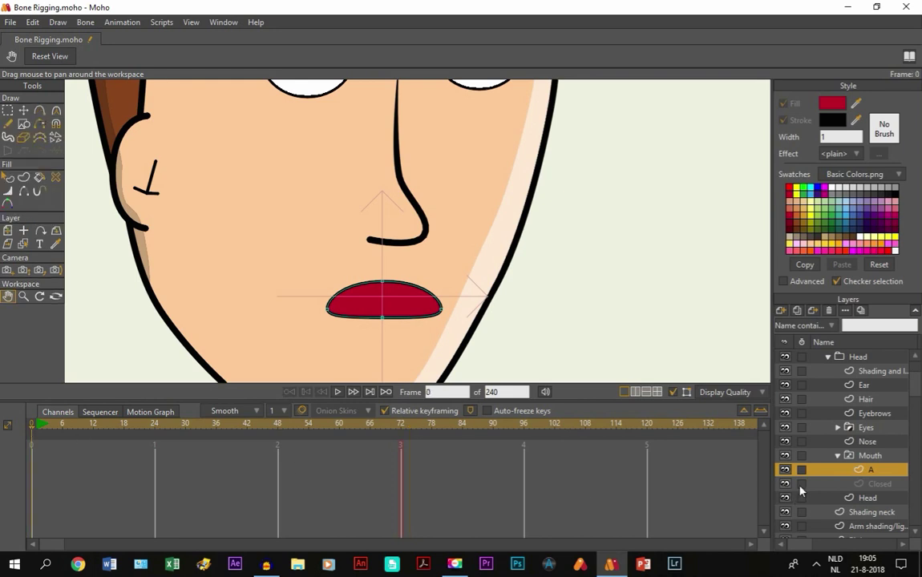
click(809, 312)
key(Caps_Lock)
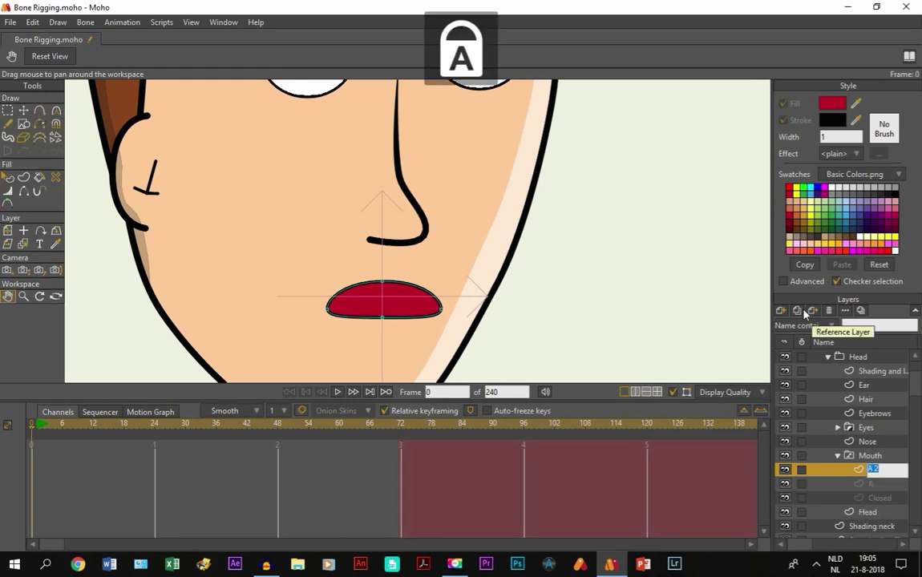
text(O)
key(Return)
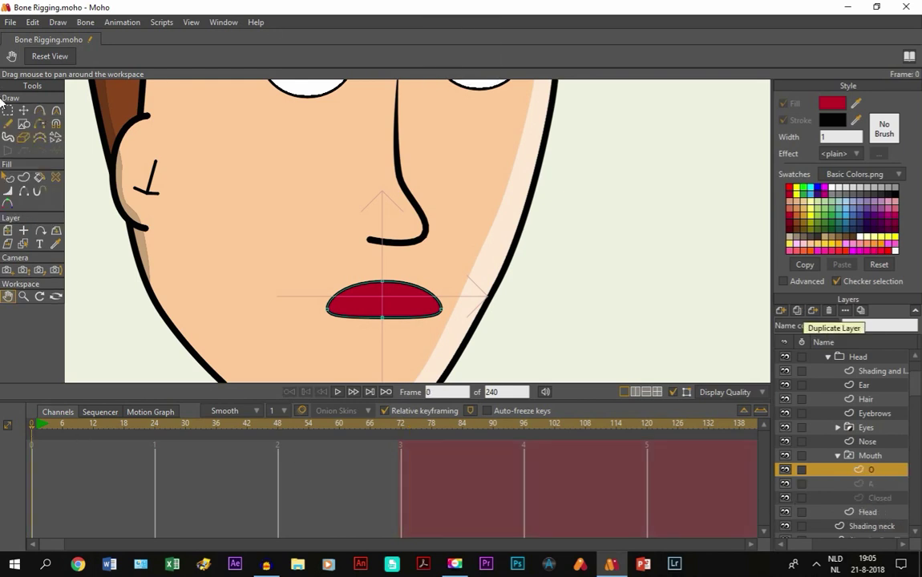
Step: Squeeze the O mouth's points into a small round oval, comparing it against A
click(24, 110)
drag(334, 313, 348, 308)
drag(440, 308, 370, 301)
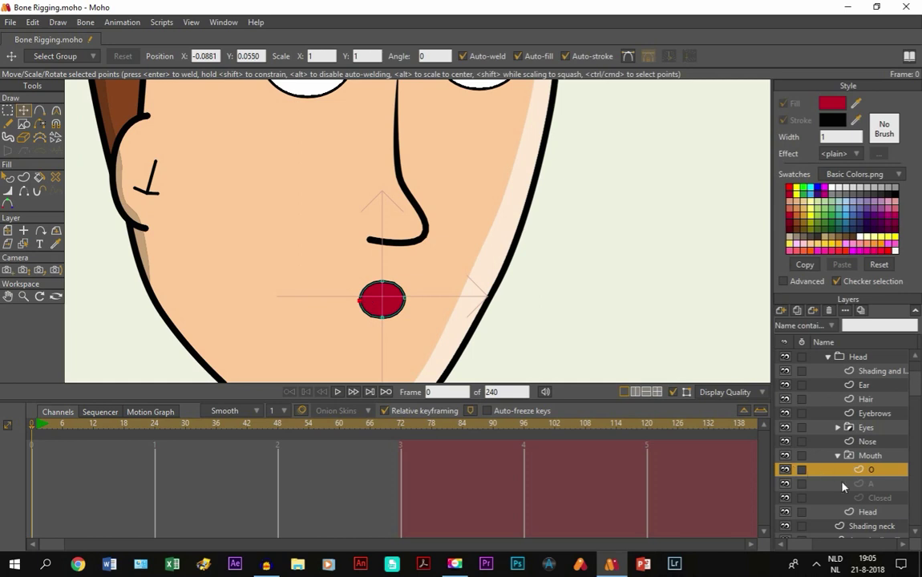
click(862, 484)
click(858, 471)
Step: Set the Mouth switch back to Closed and collapse the Mouth group
right_click(852, 464)
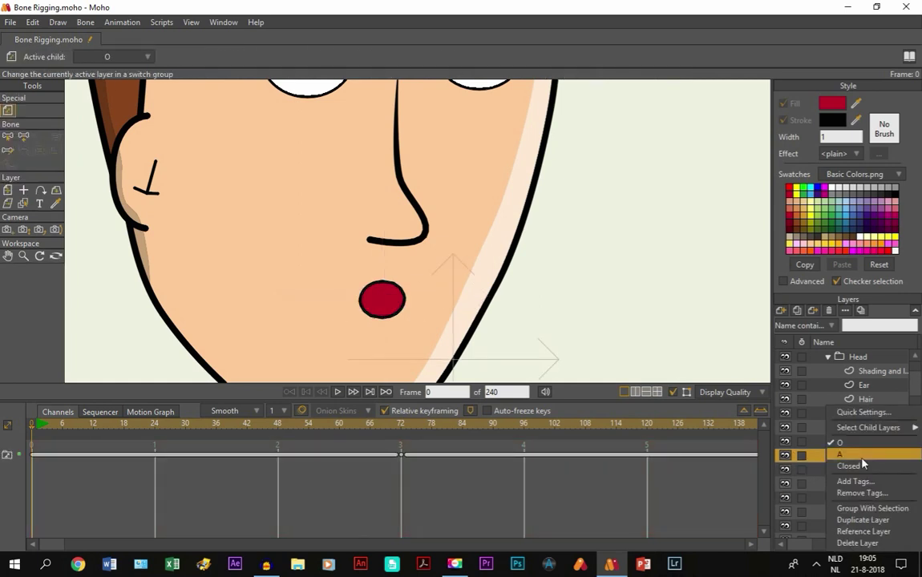
click(854, 470)
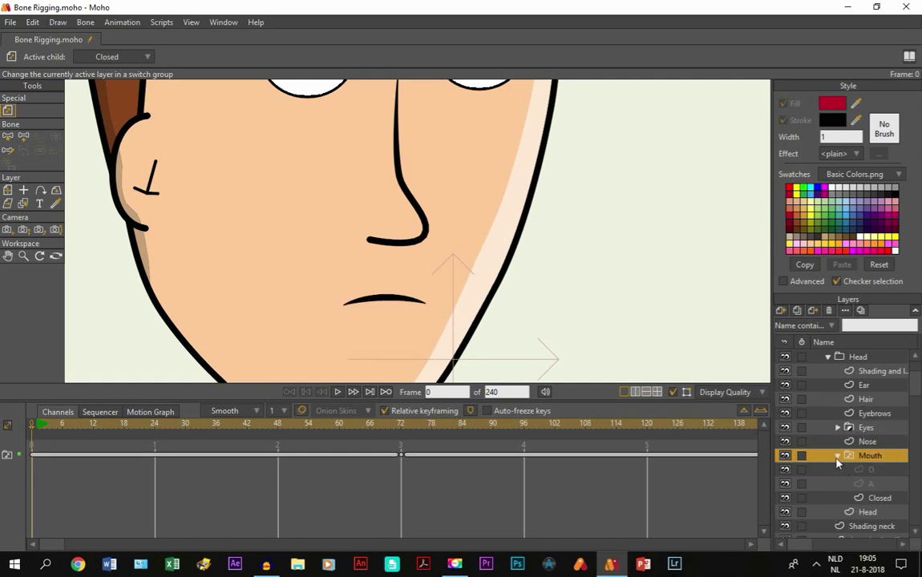
click(838, 456)
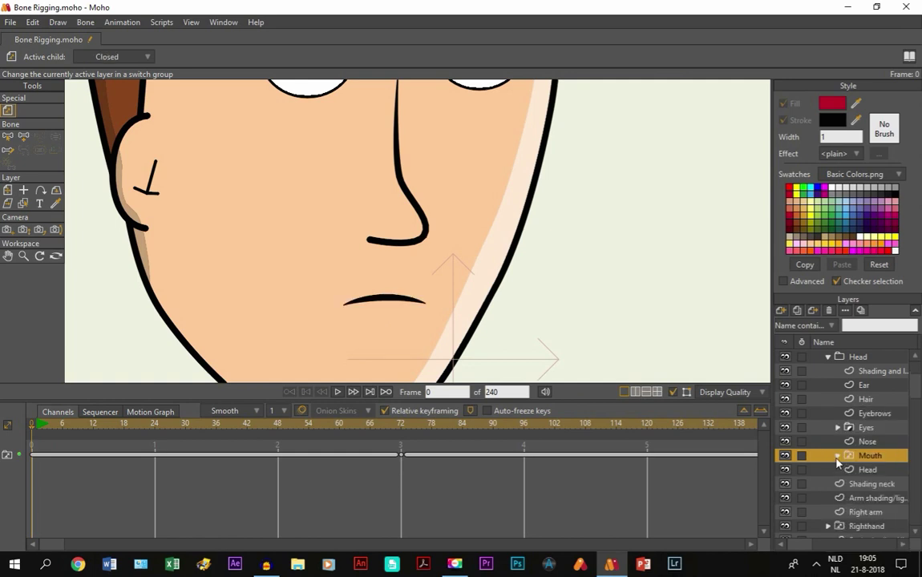
click(7, 256)
scroll(533, 279, down, 5)
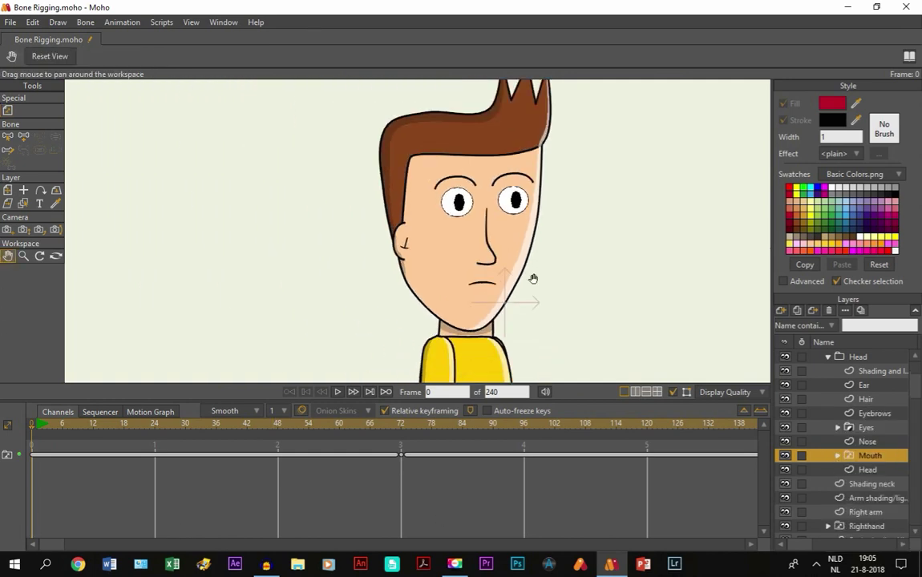
scroll(533, 278, down, 5)
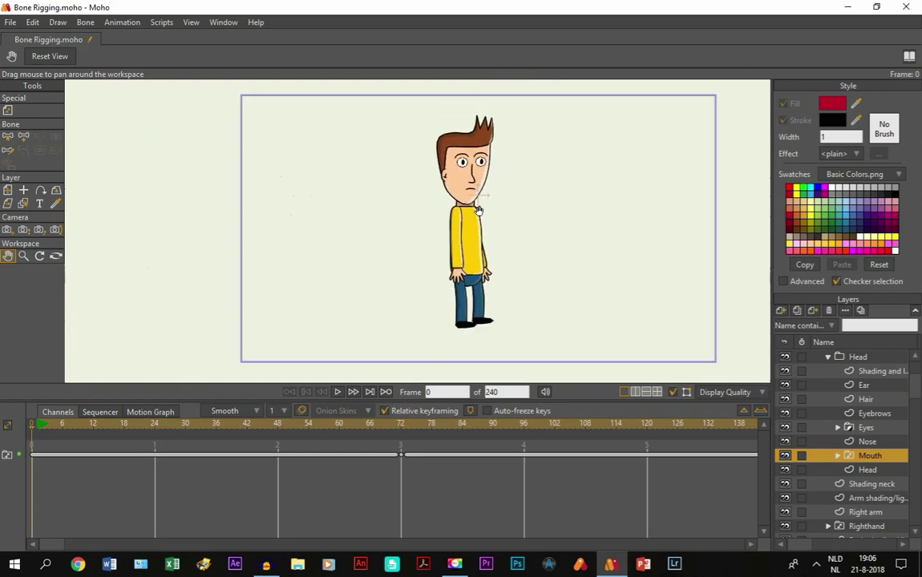